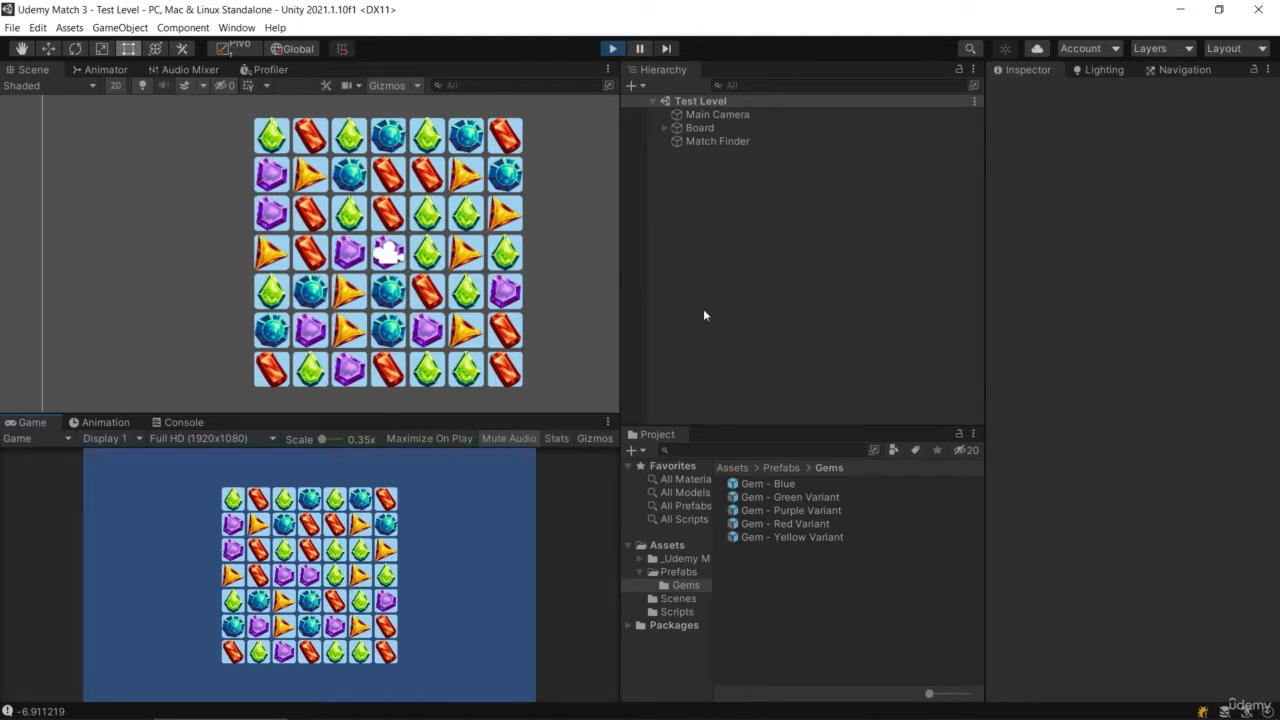
# Stop play mode, then create a particle system named "Gem Burst - Blue" with its X rotation set to 0
pyautogui.click(612, 49)
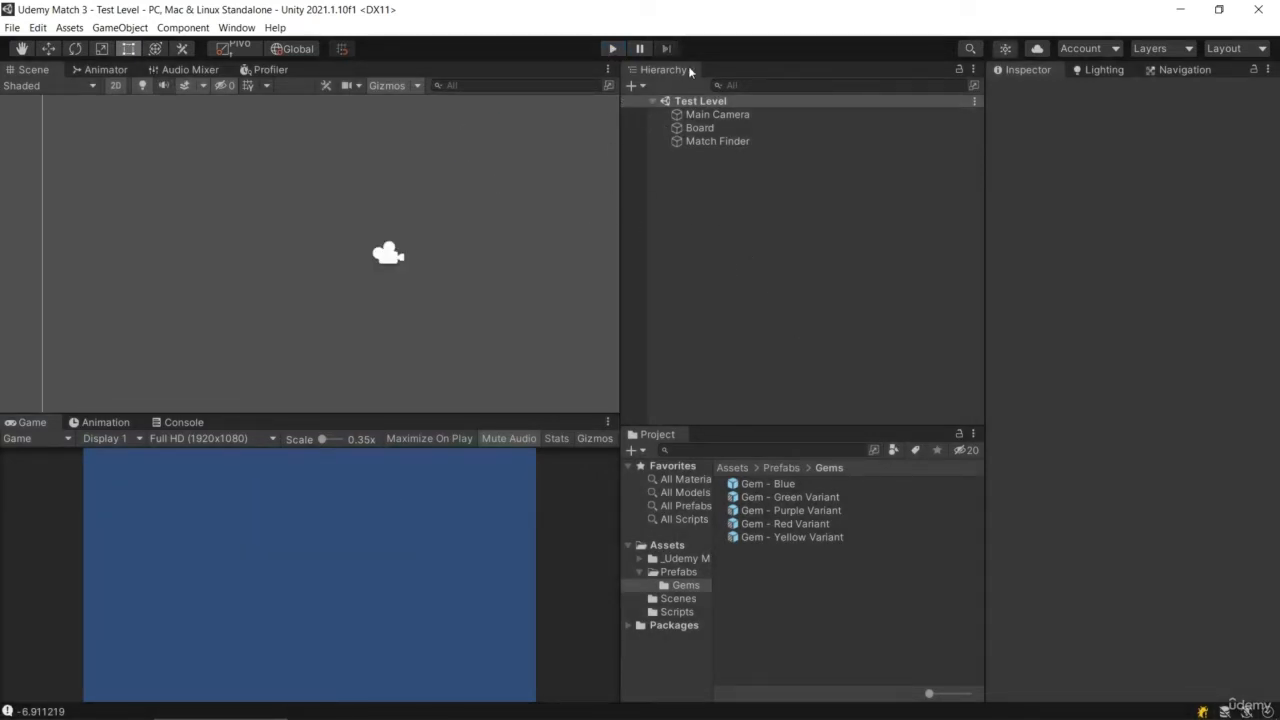
pyautogui.rightClick(723, 241)
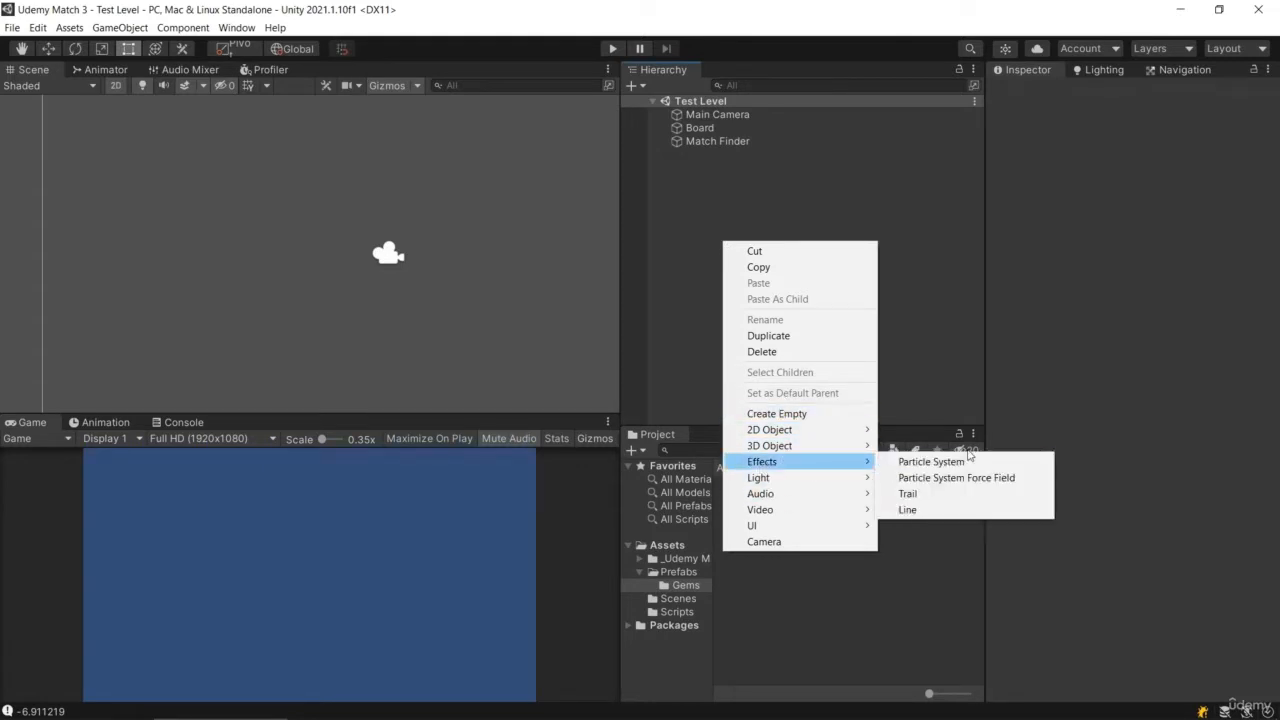
pyautogui.click(931, 462)
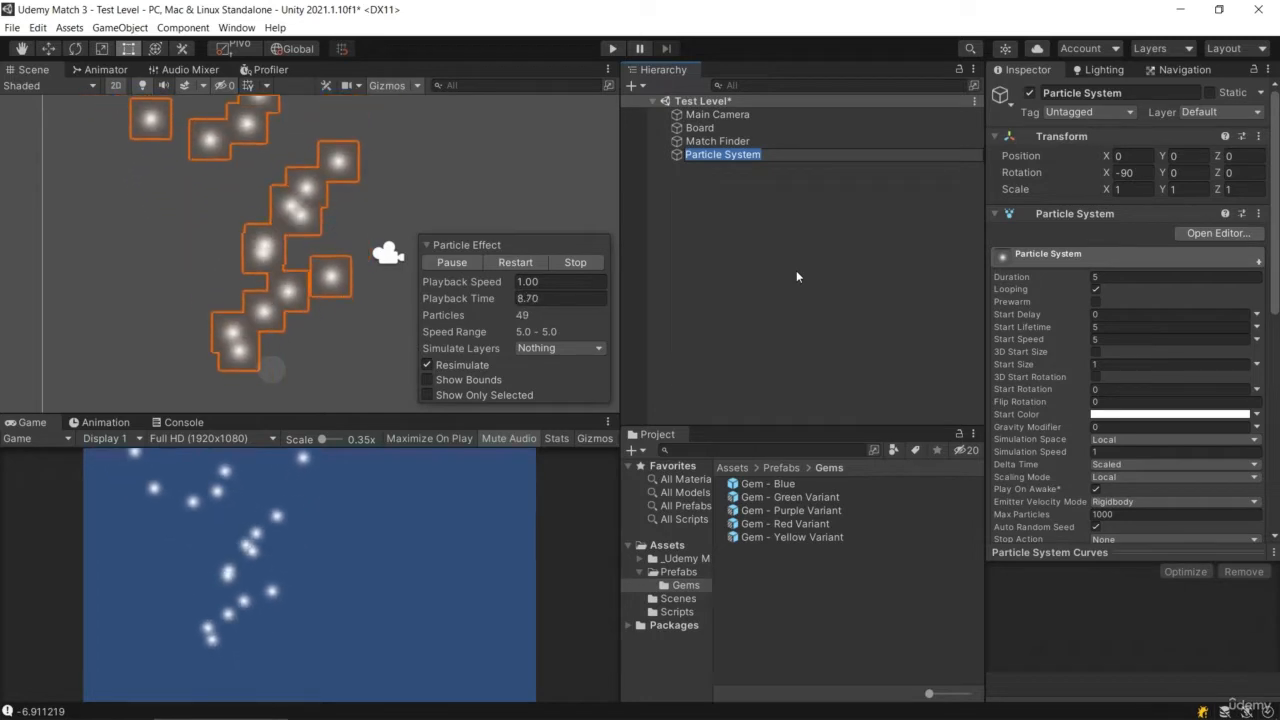
pyautogui.write('Gem Burs')
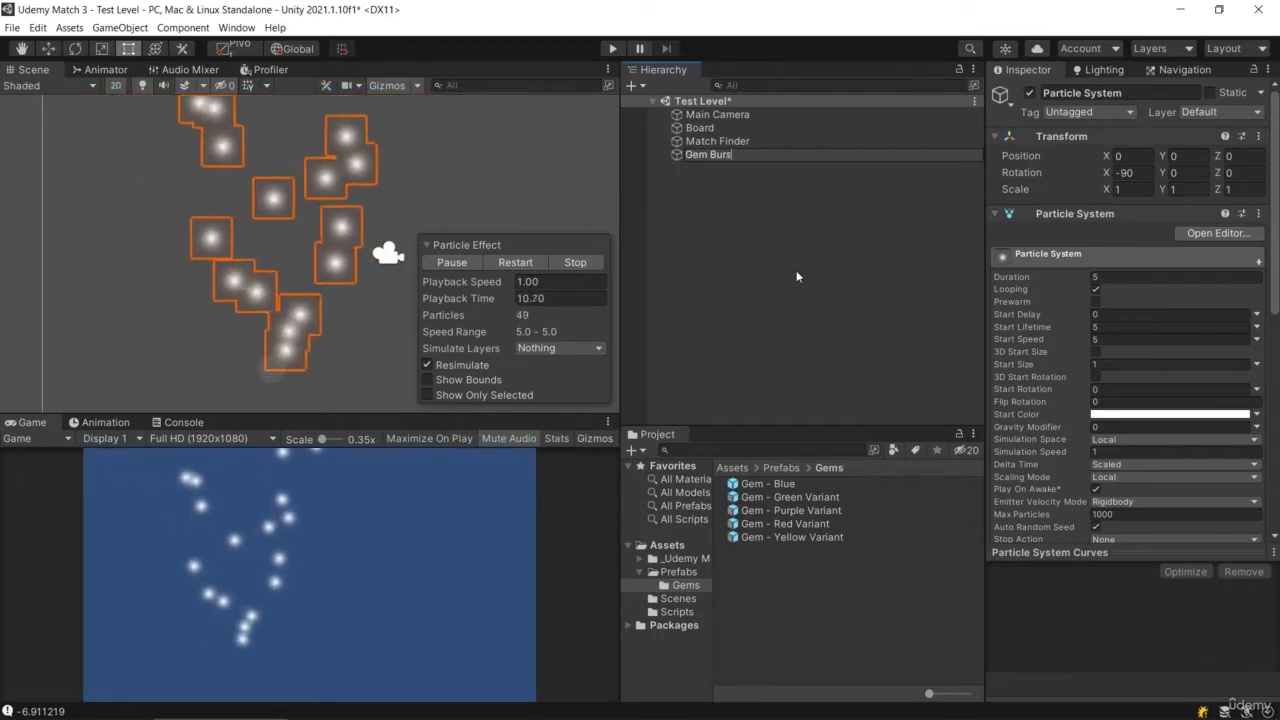
pyautogui.write('t - Blue')
pyautogui.press('Return')
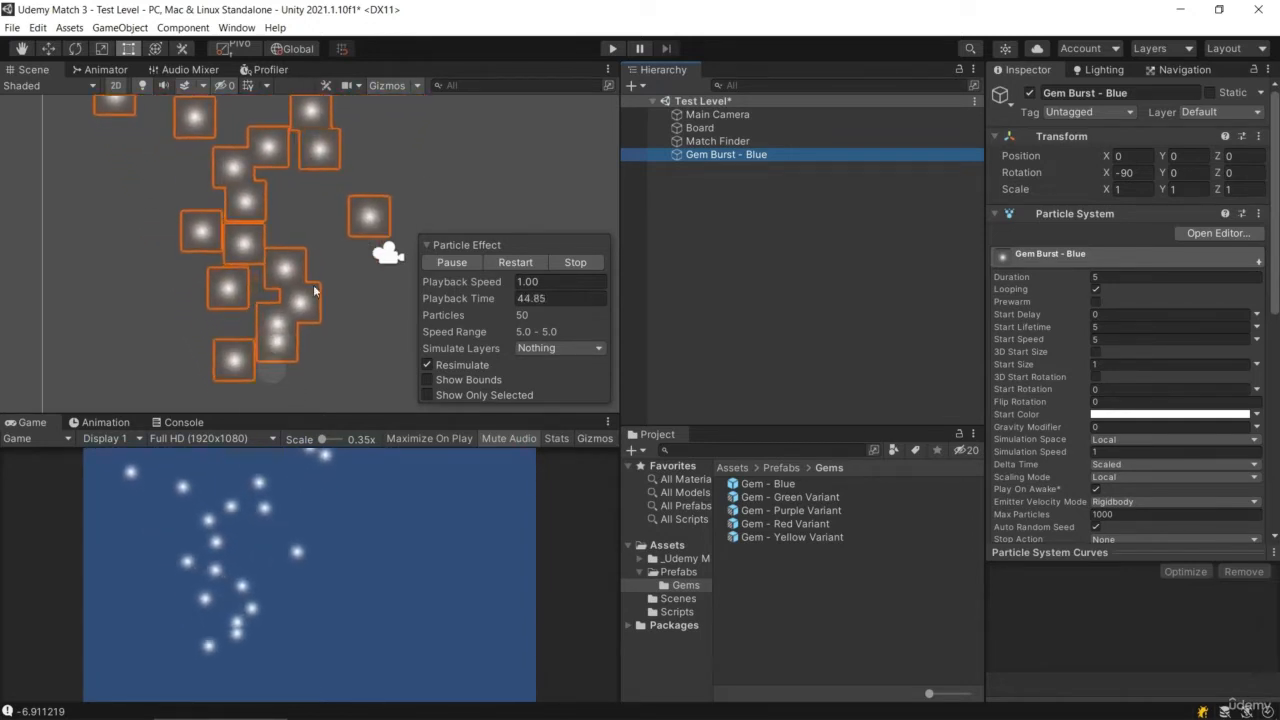
pyautogui.click(1136, 173)
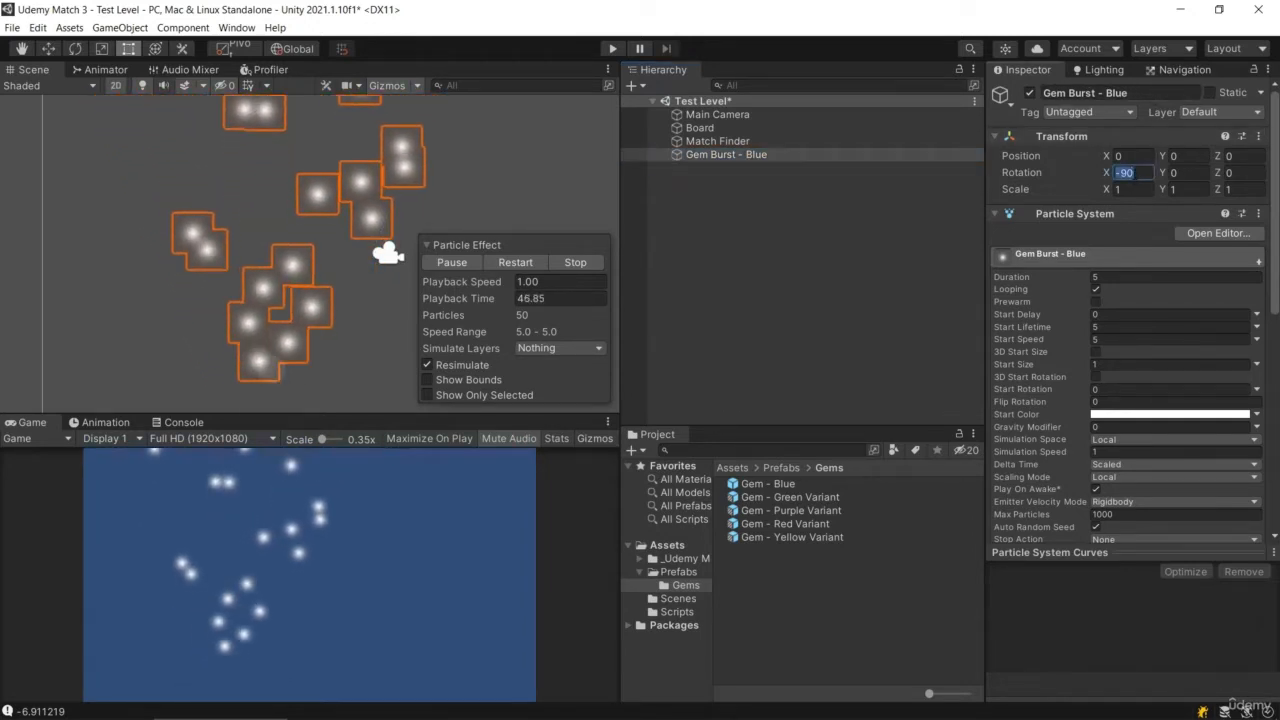
pyautogui.write('0')
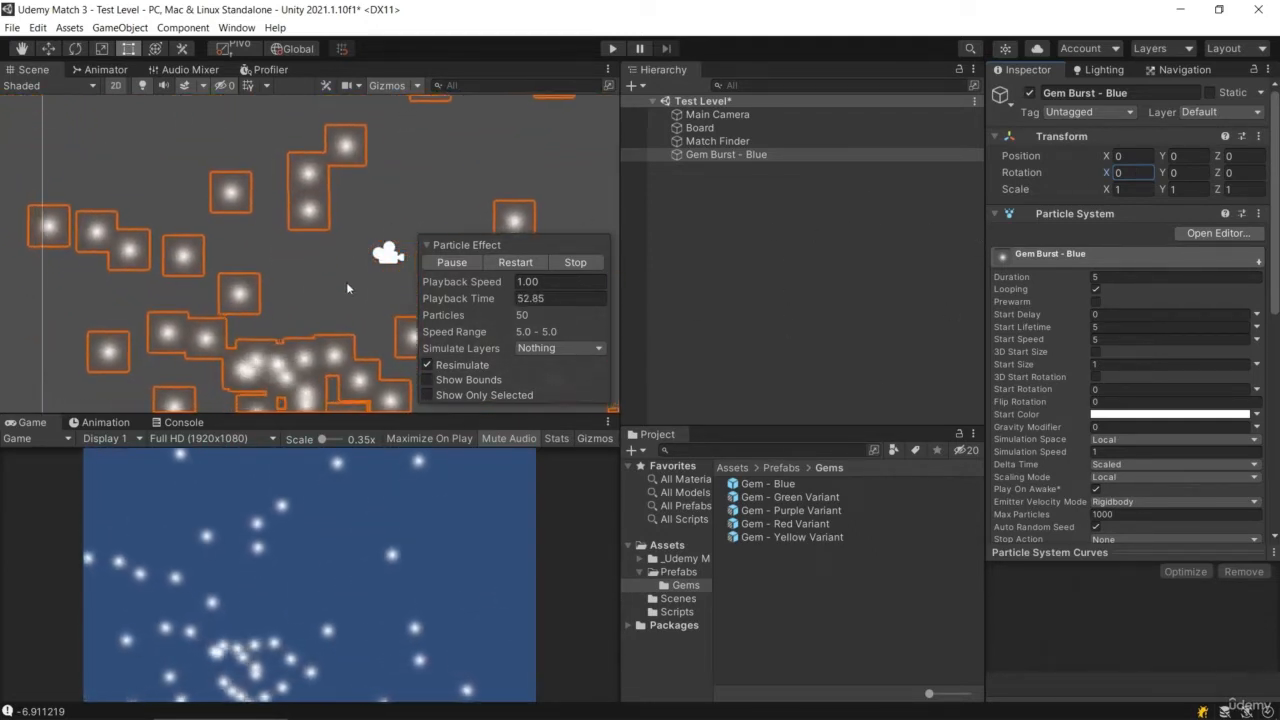
# Open the Materials folder in the Udemy Match3 assets and inspect the Shard_Particle material
pyautogui.click(685, 558)
pyautogui.doubleClick(765, 511)
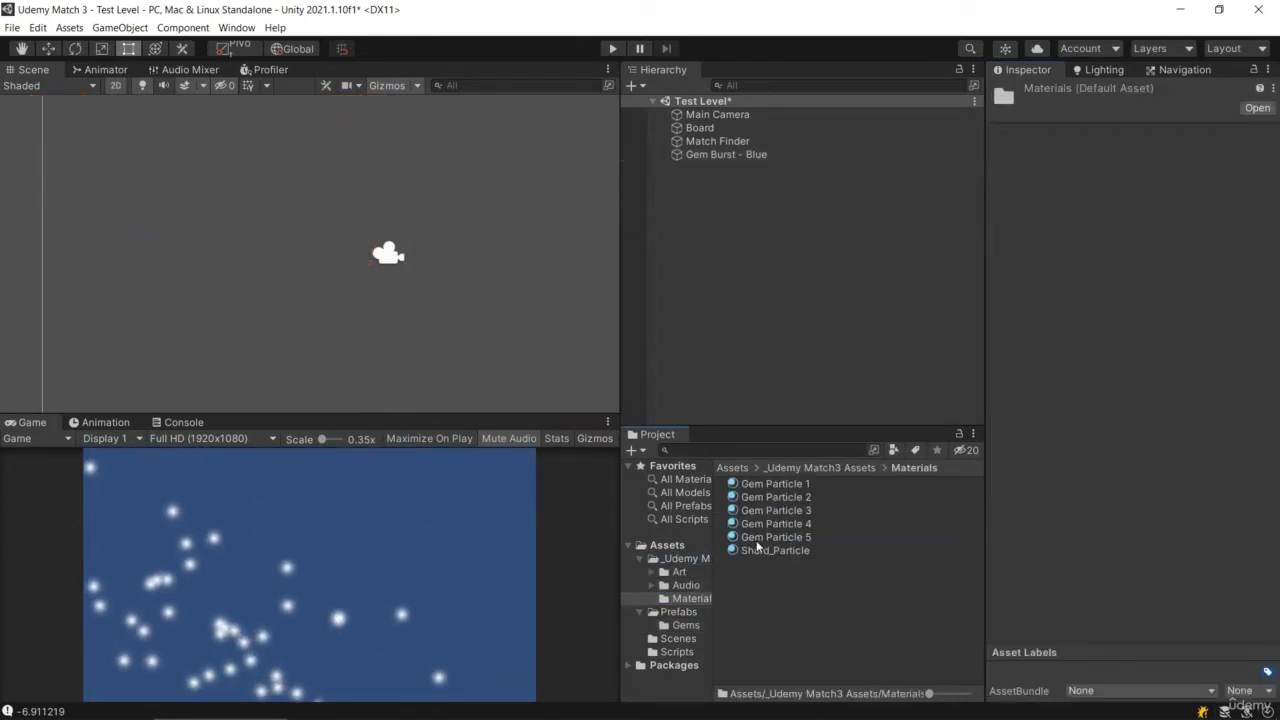
pyautogui.click(786, 484)
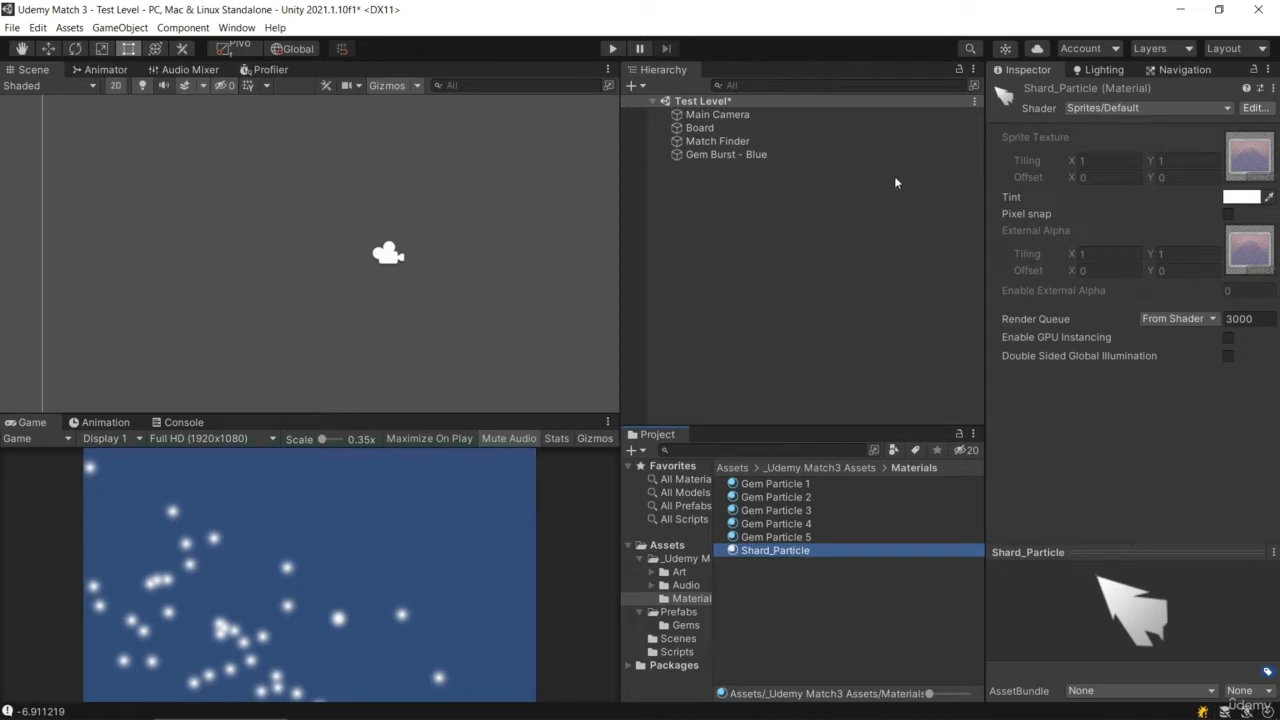
# Try the Particles/Standard Surface shader on the Shard_Particle material, and switch it back to Sprites/Default
pyautogui.click(1119, 108)
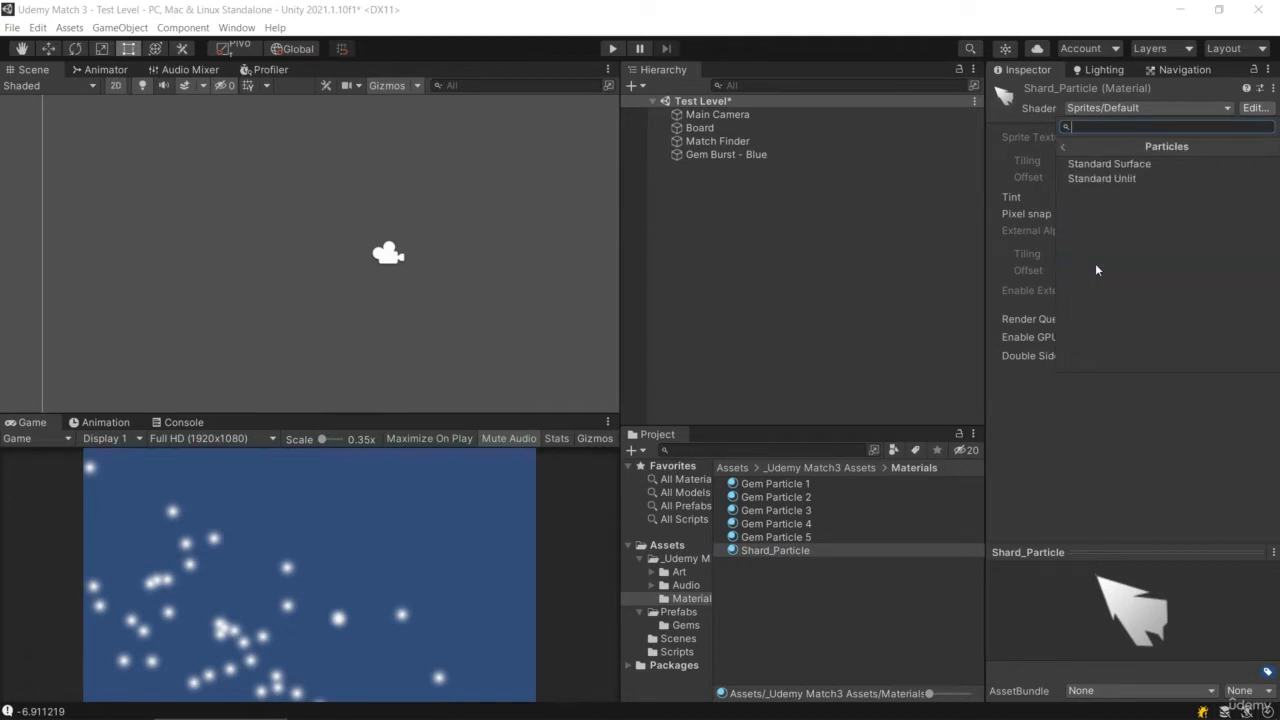
pyautogui.click(1106, 180)
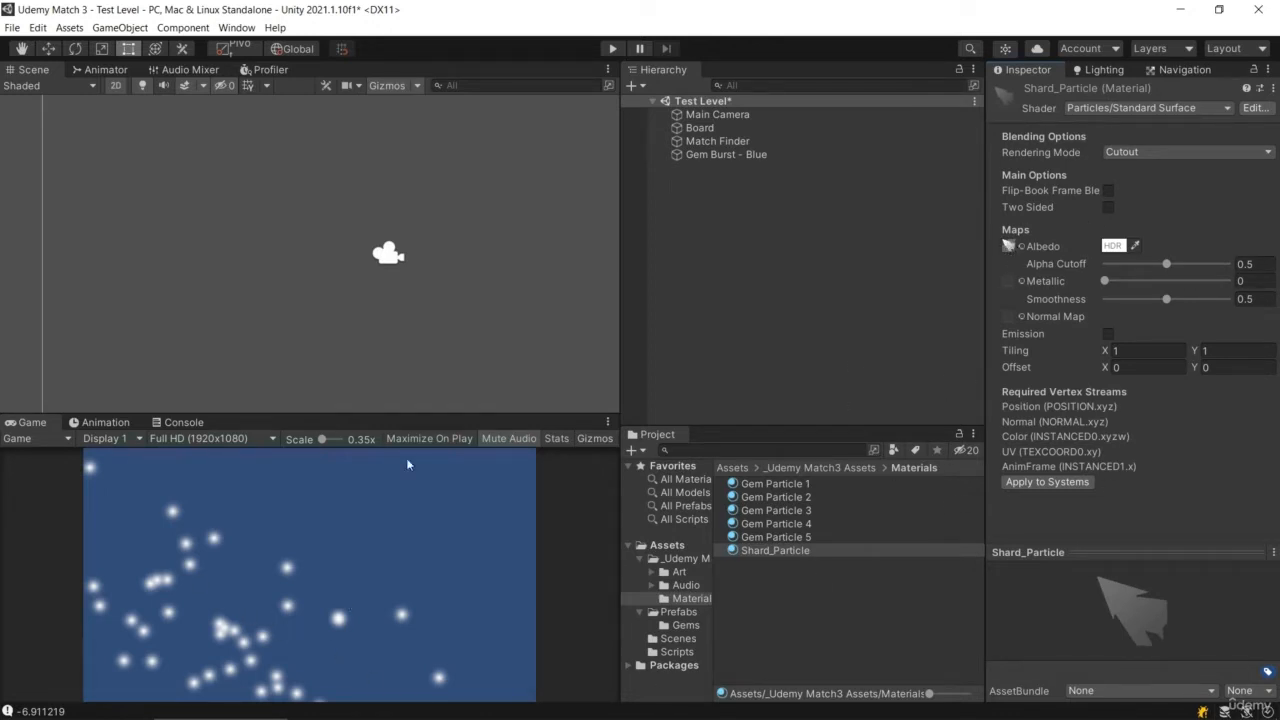
pyautogui.click(1165, 108)
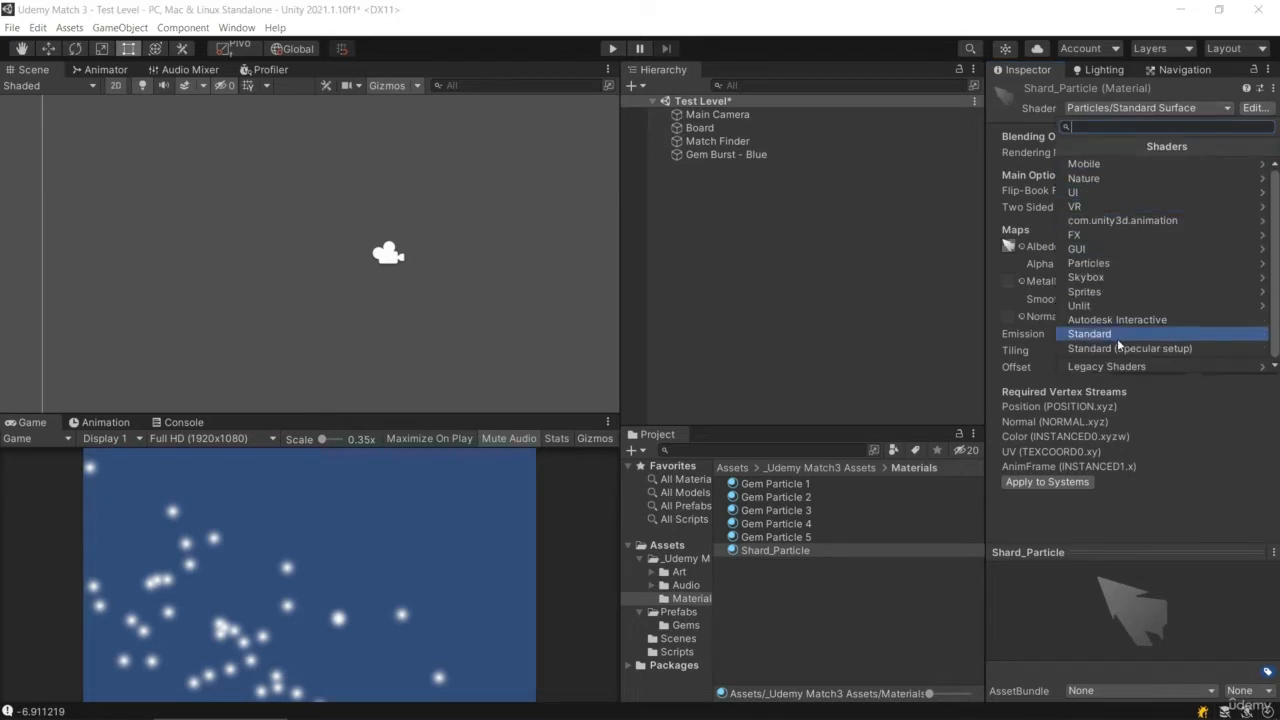
pyautogui.click(1104, 291)
pyautogui.click(1086, 164)
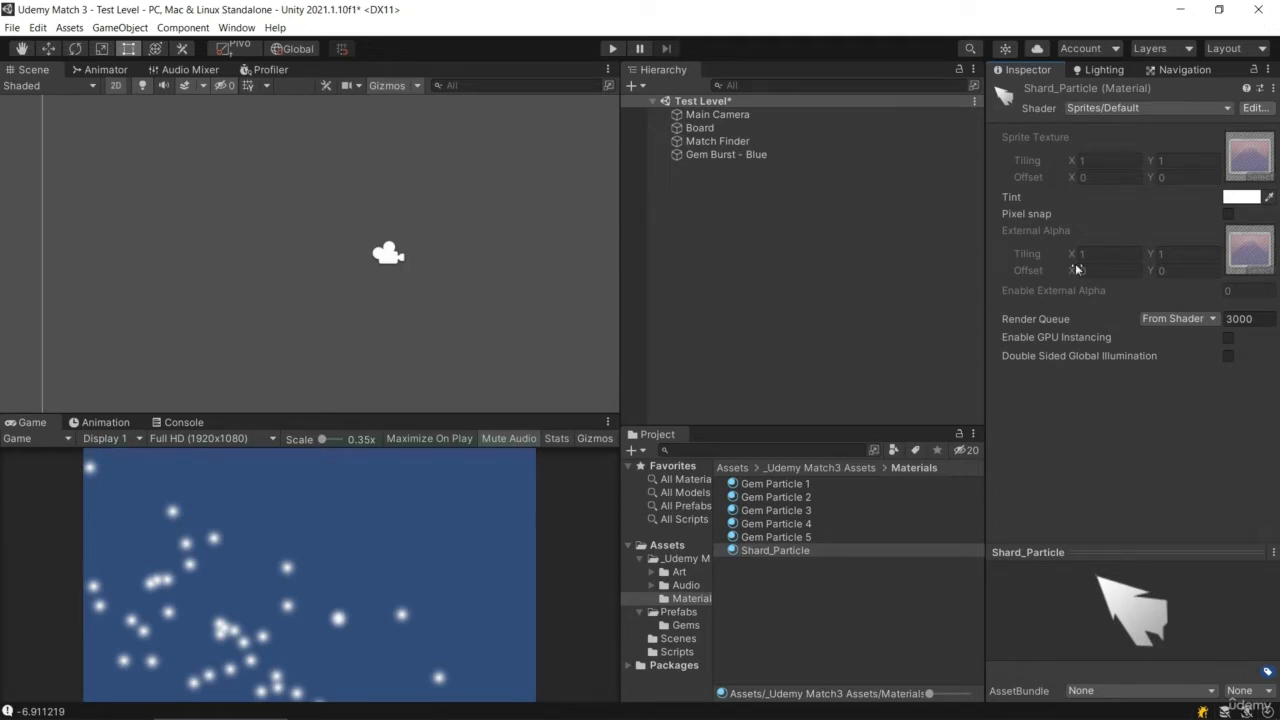
# Assign the Shard_Particle material to the Renderer module of Gem Burst - Blue
pyautogui.click(698, 155)
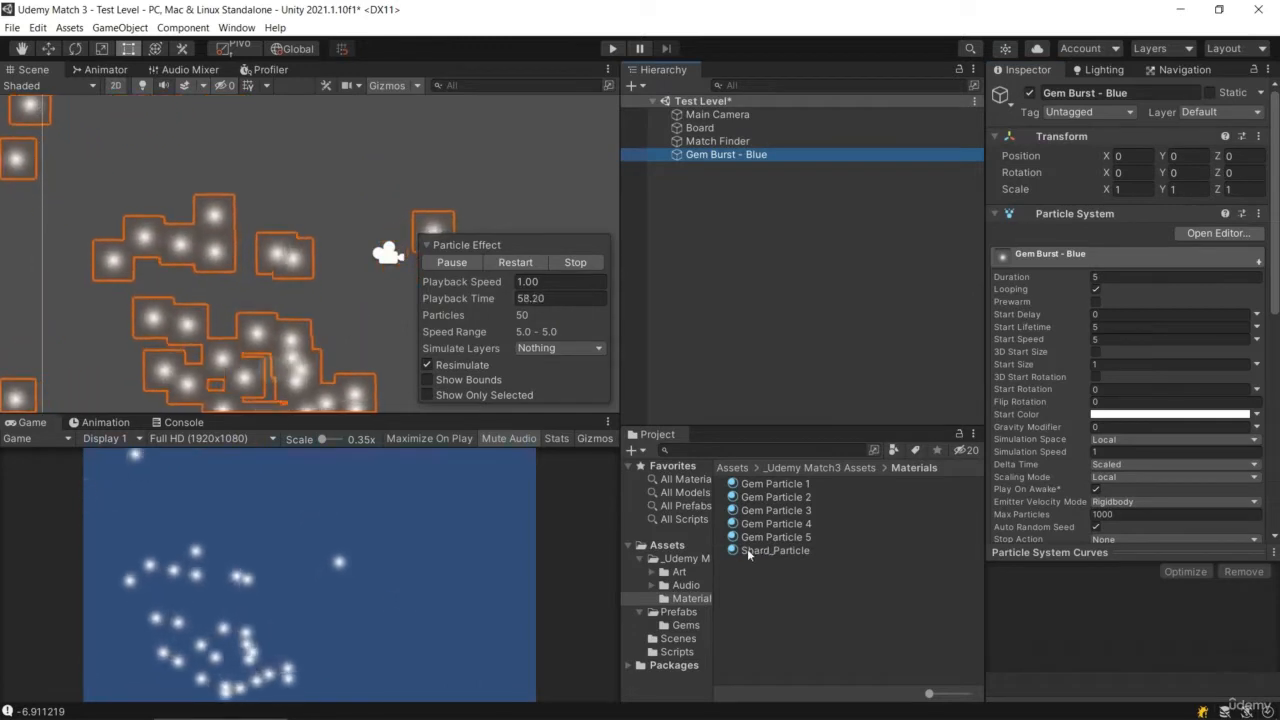
pyautogui.scroll(-10, 1046, 350)
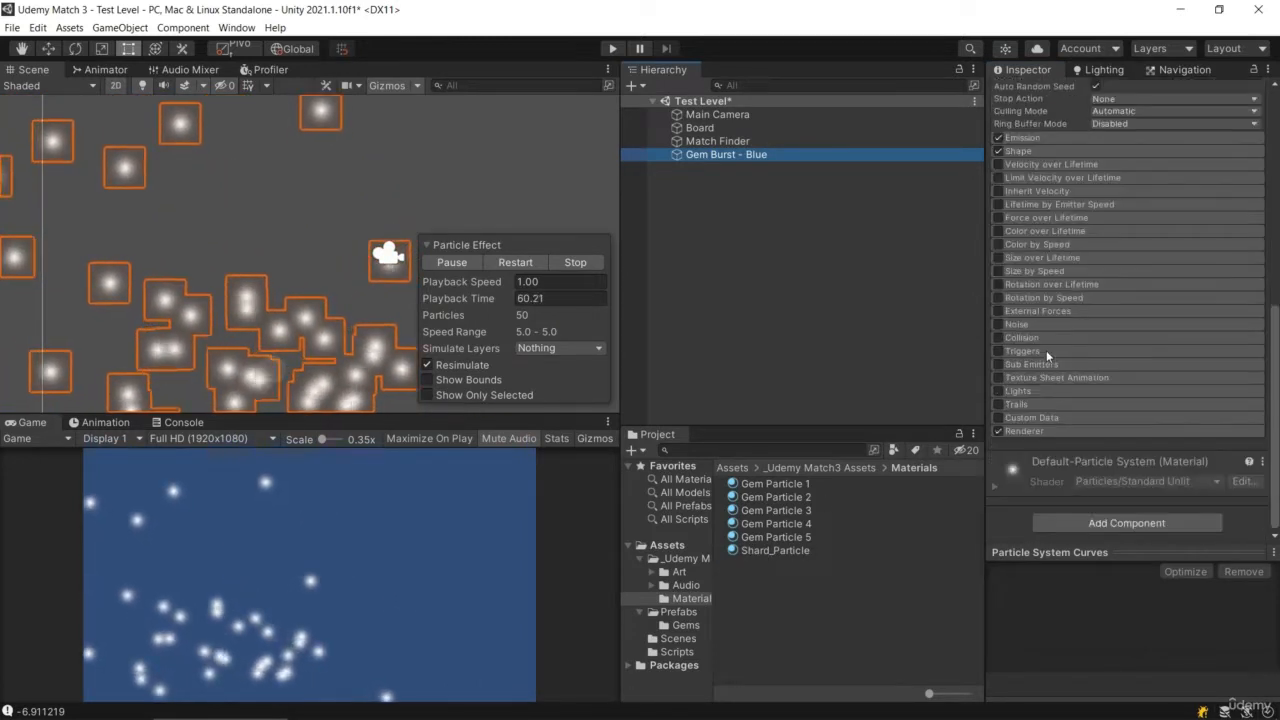
pyautogui.click(1070, 440)
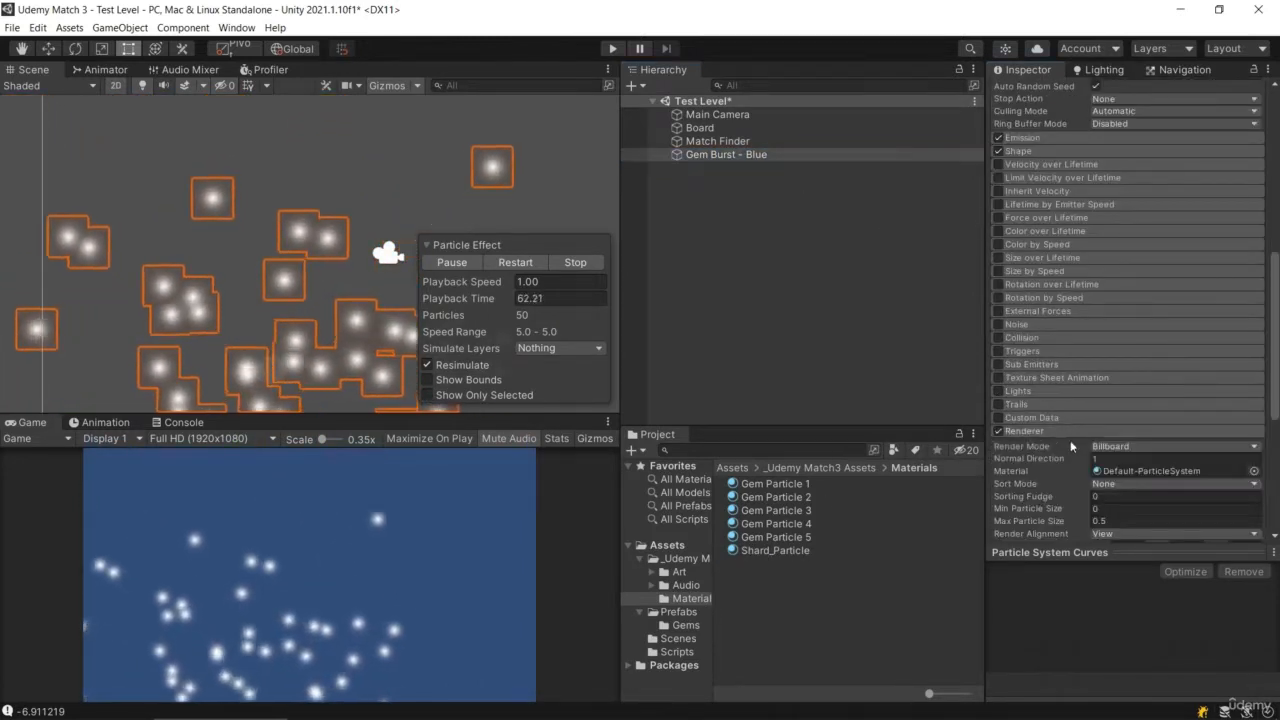
pyautogui.scroll(-8, 1070, 440)
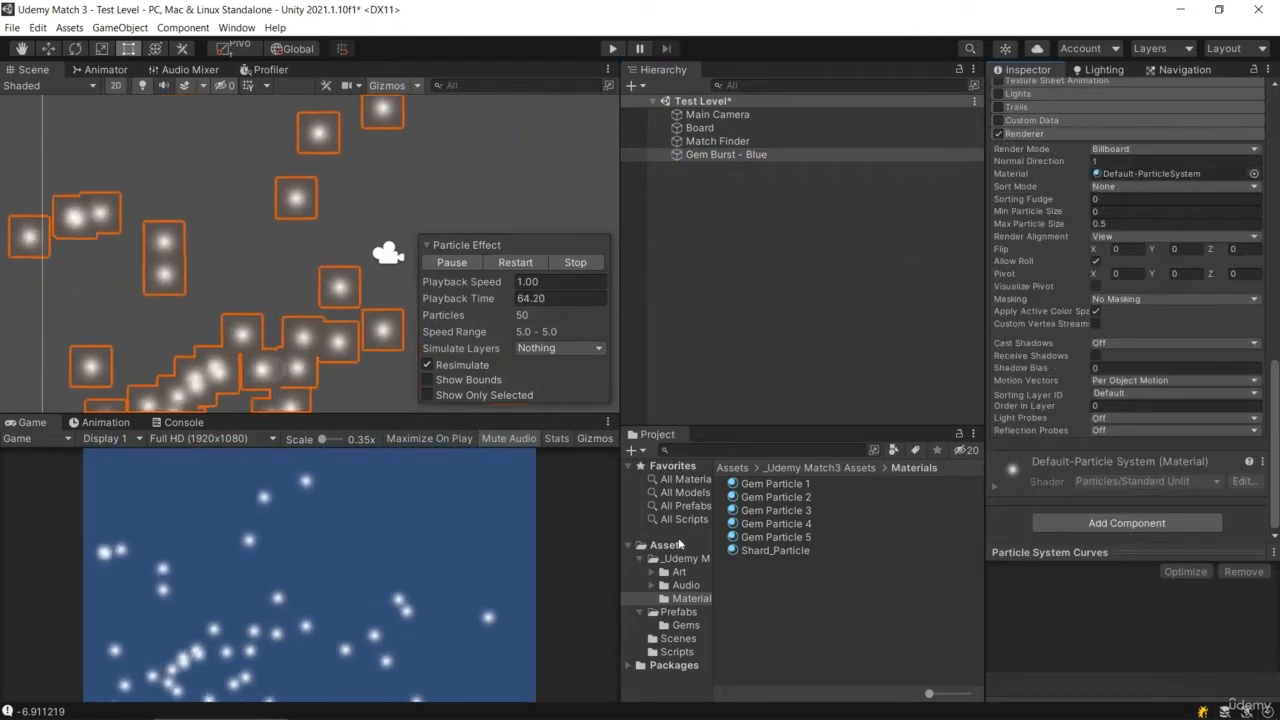
pyautogui.moveTo(770, 550); pyautogui.dragTo(1111, 174)
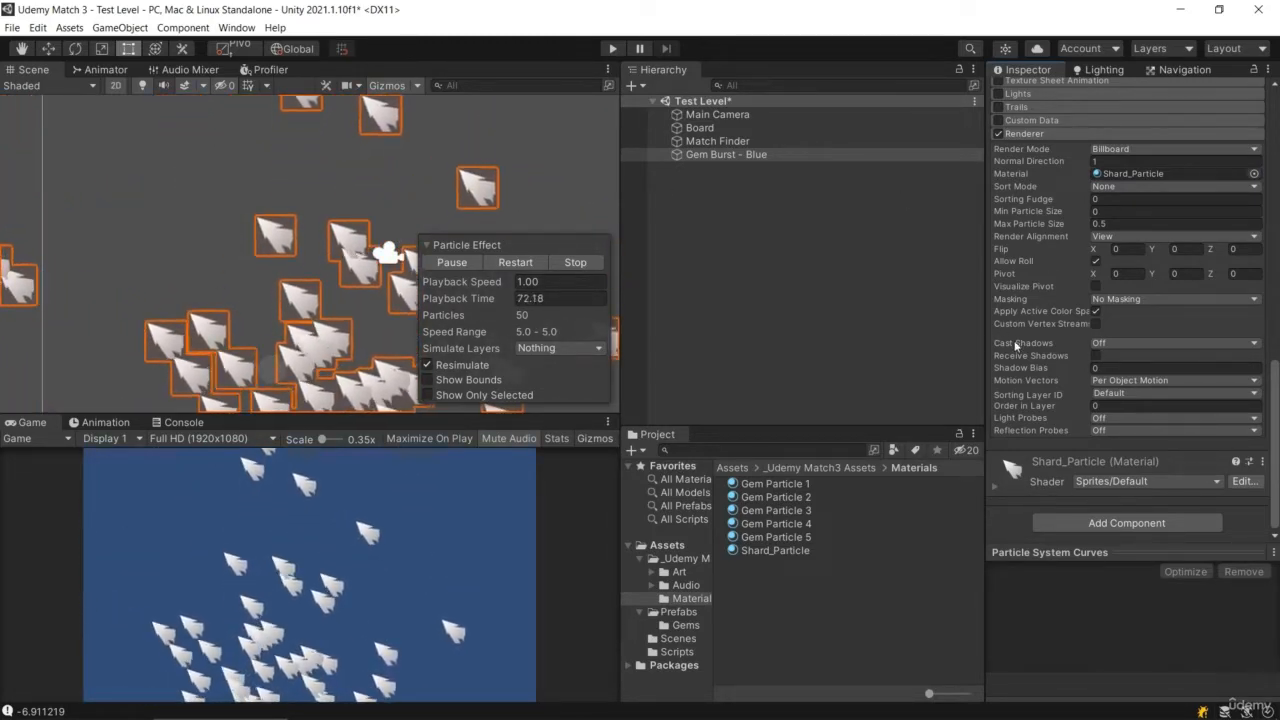
# Change the emission shape of Gem Burst - Blue to Circle with a radius of 0.25
pyautogui.scroll(10, 1052, 368)
pyautogui.scroll(-5, 1056, 355)
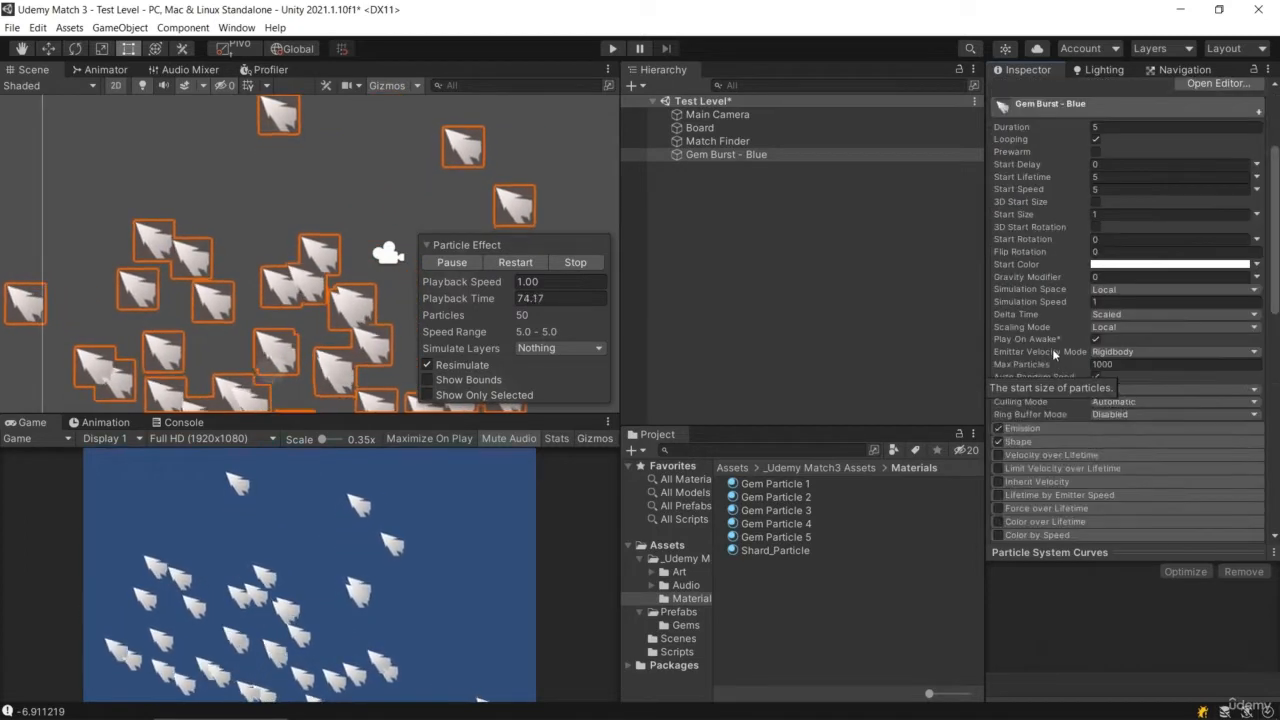
pyautogui.click(1039, 441)
pyautogui.scroll(-5, 1068, 381)
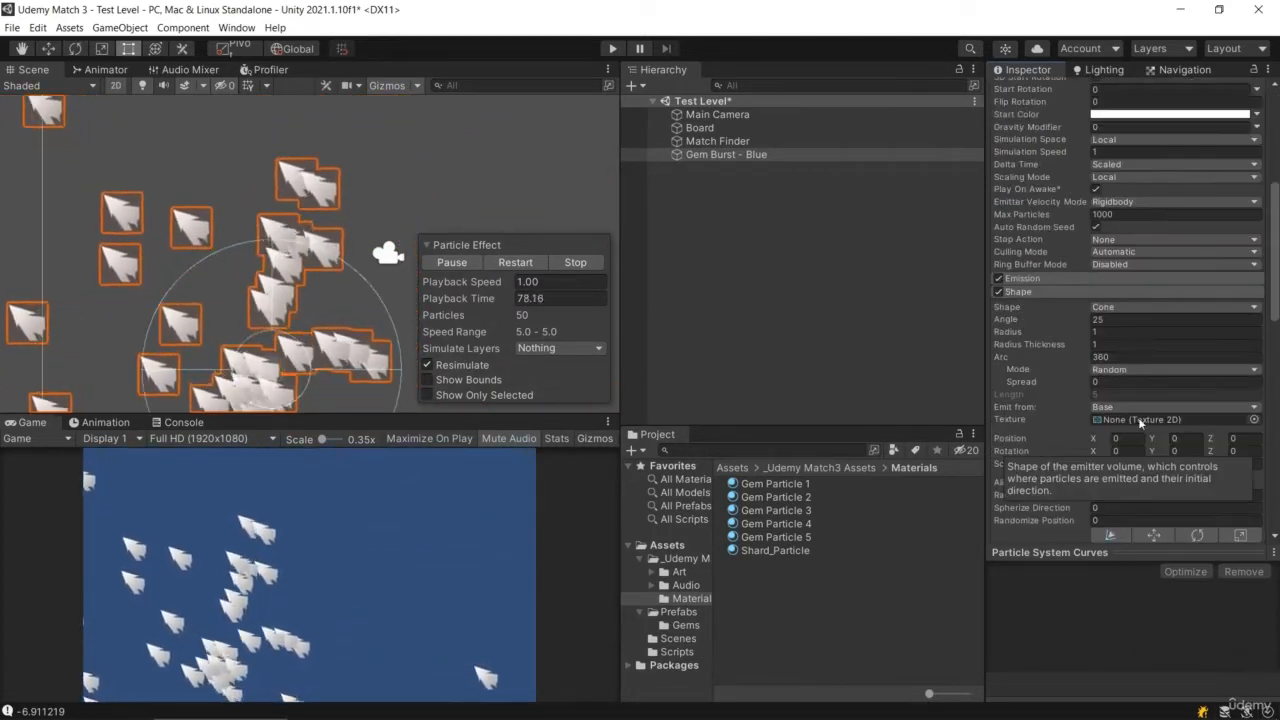
pyautogui.click(1130, 307)
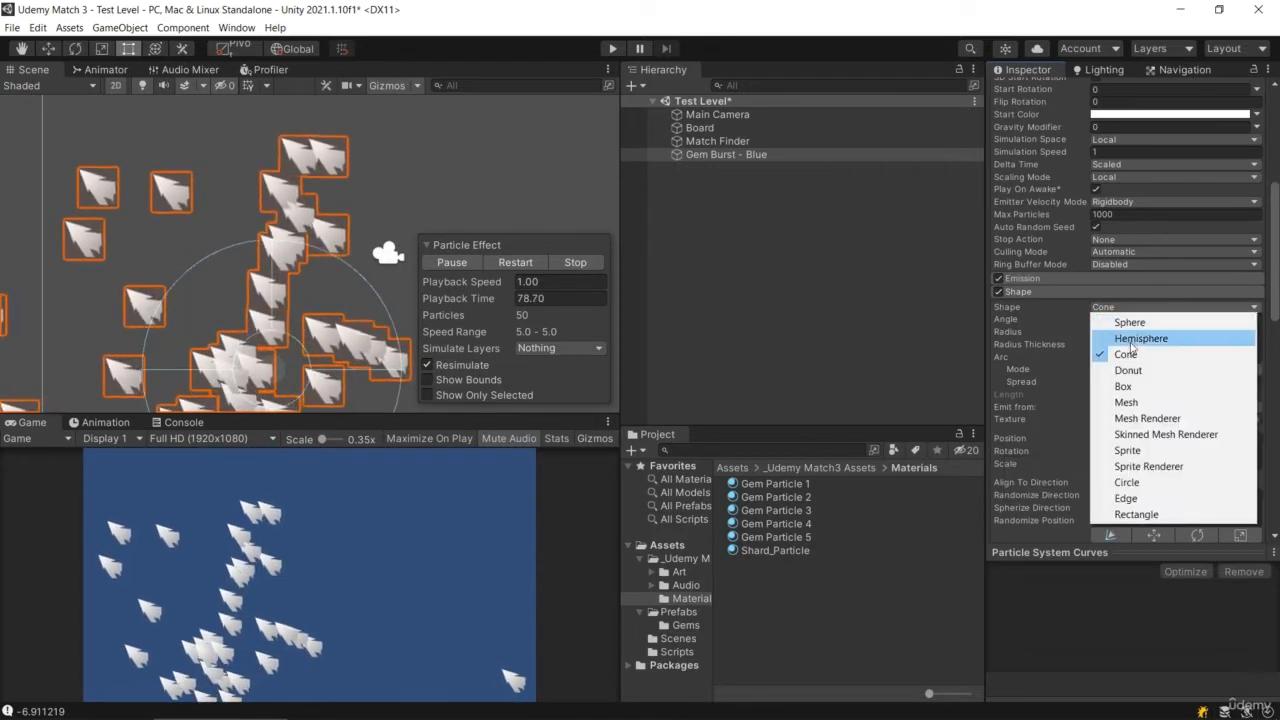
pyautogui.click(1128, 482)
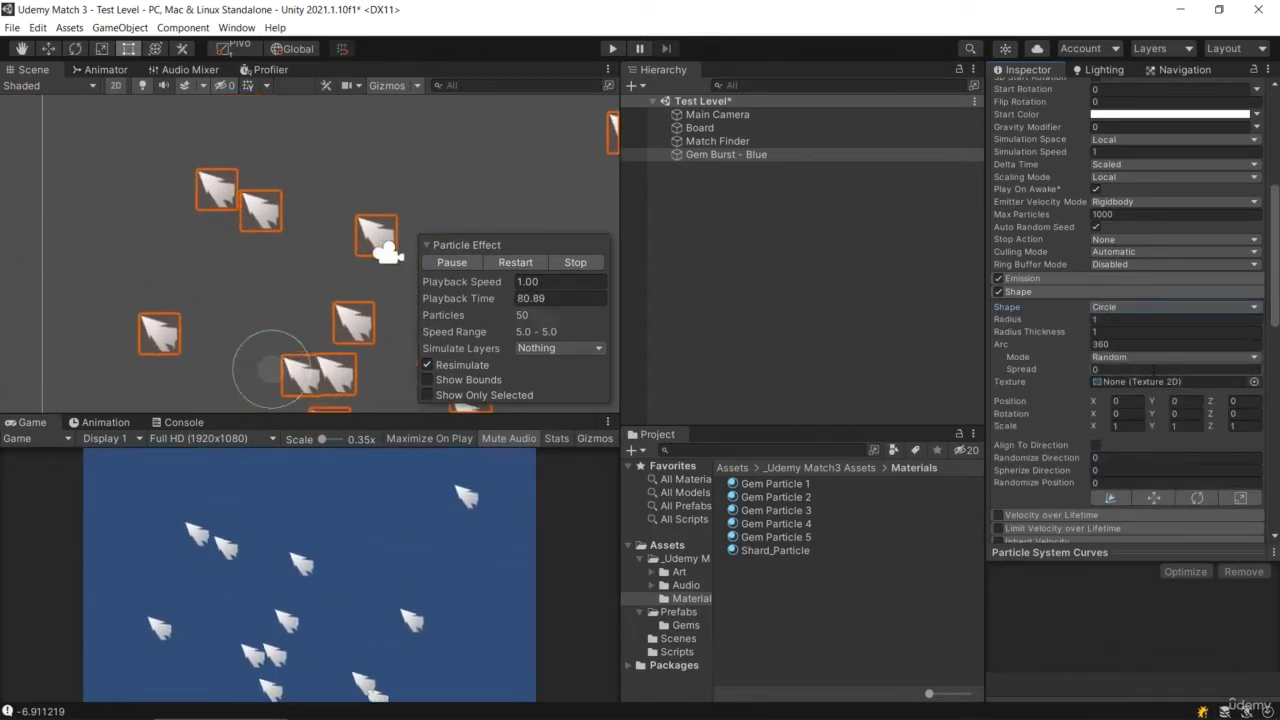
pyautogui.click(1121, 319)
pyautogui.write('0.25')
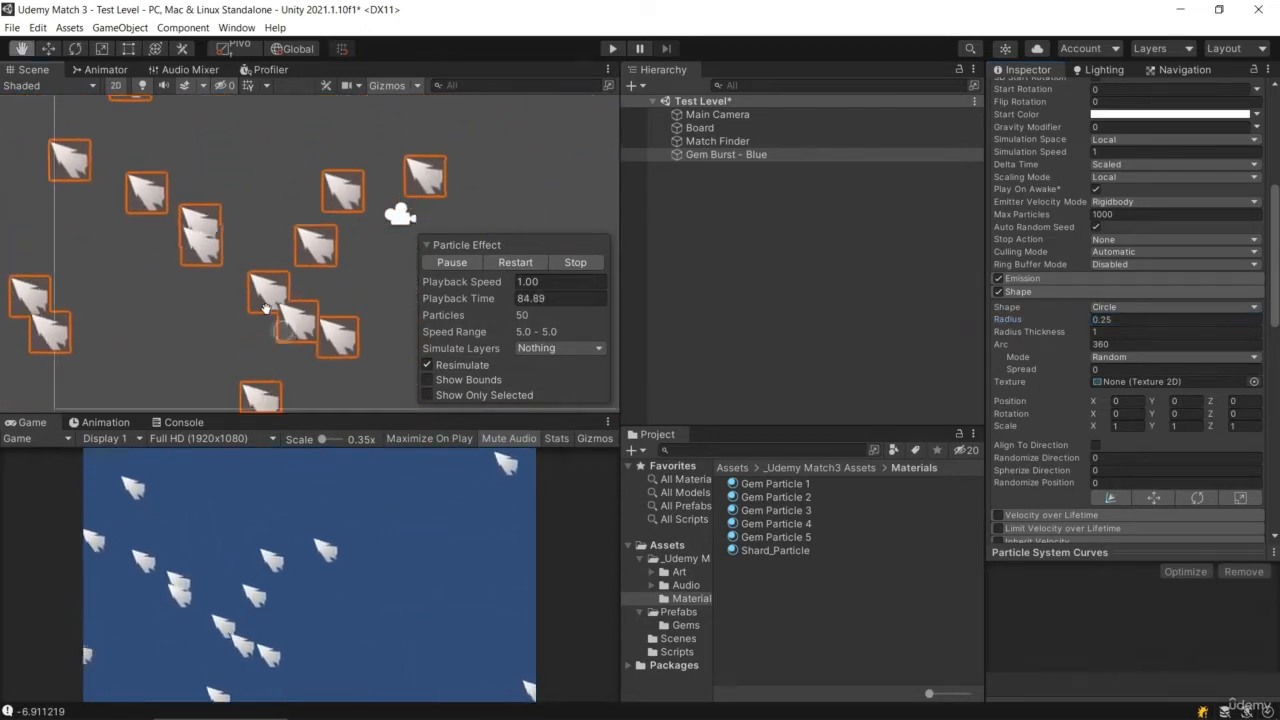
# Place the Gem - Blue prefab from Prefabs/Gems in the scene beside the particle emitter
pyautogui.scroll(3, 305, 318)
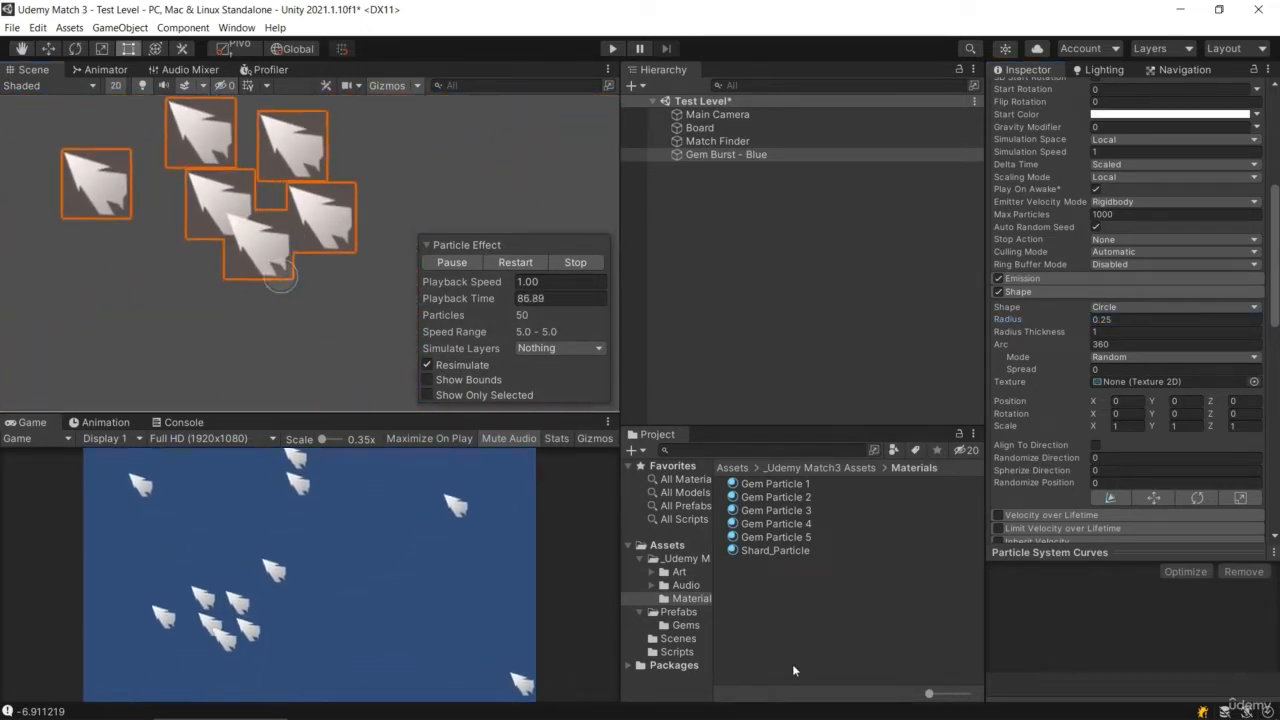
pyautogui.click(679, 571)
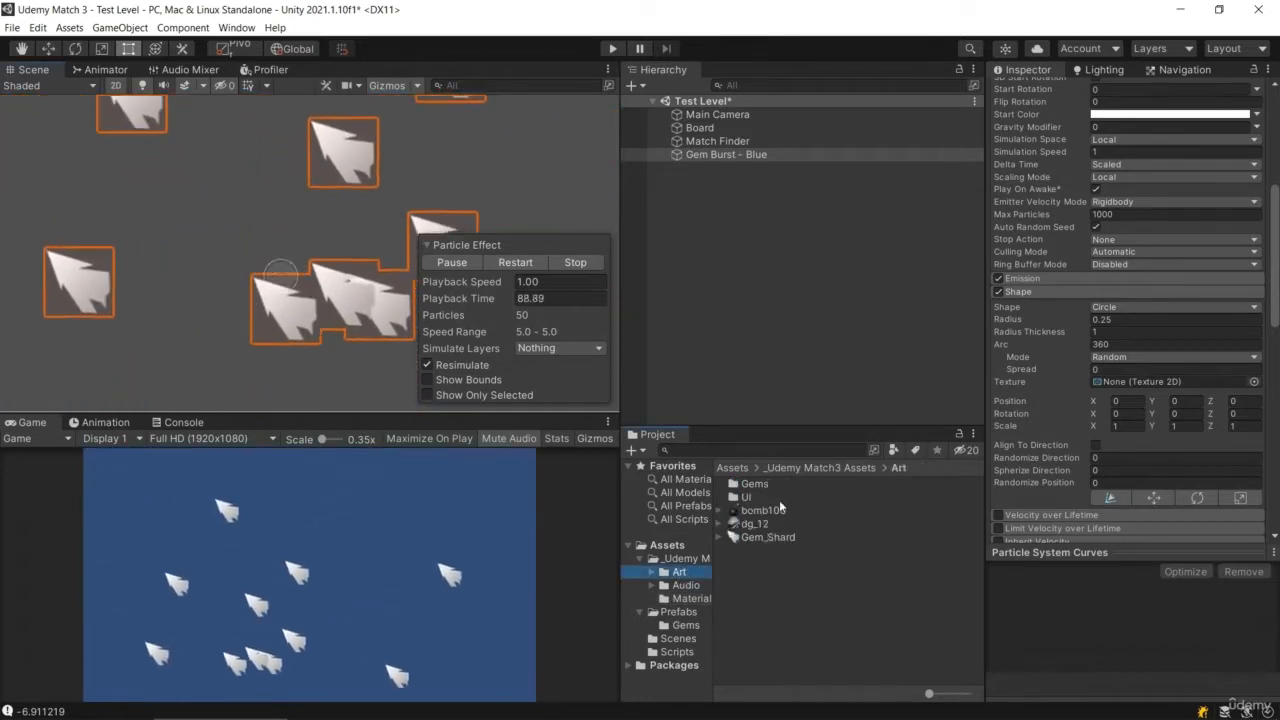
pyautogui.click(686, 625)
pyautogui.moveTo(767, 483); pyautogui.dragTo(362, 279)
# Set the Emission module's Rate over Time to 0 for Gem Burst - Blue
pyautogui.click(728, 169)
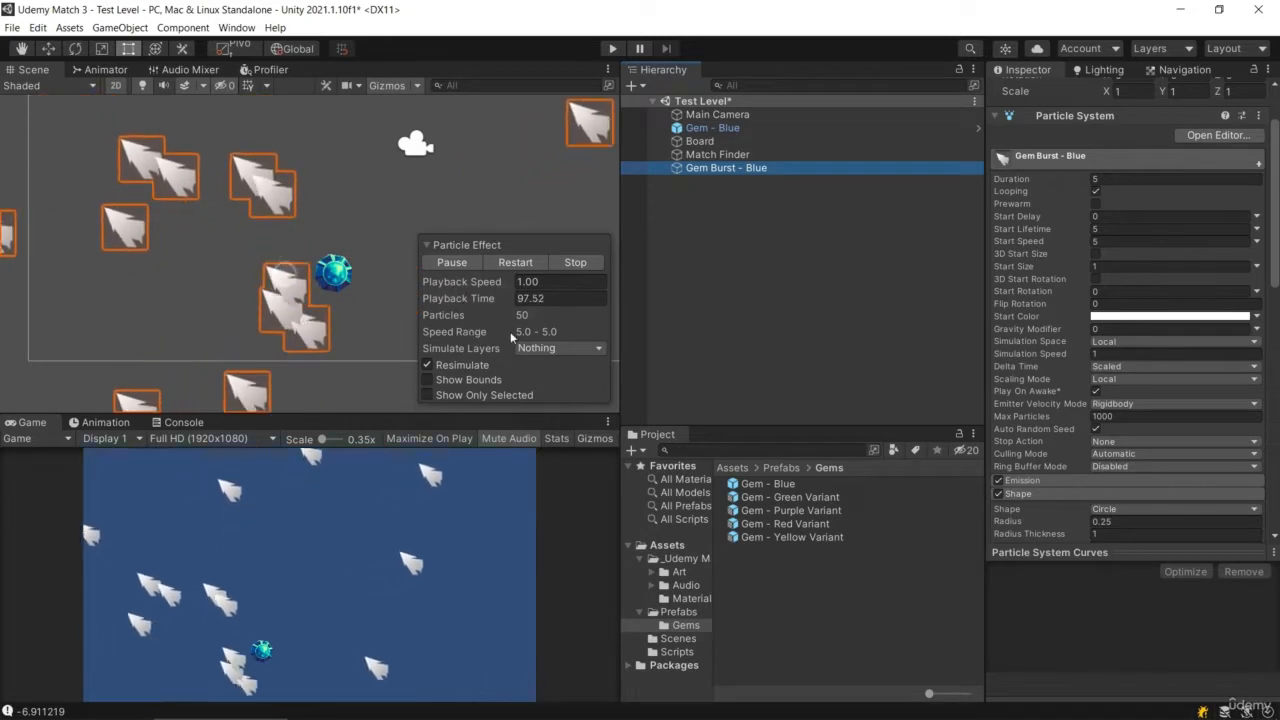
pyautogui.scroll(-5, 1047, 370)
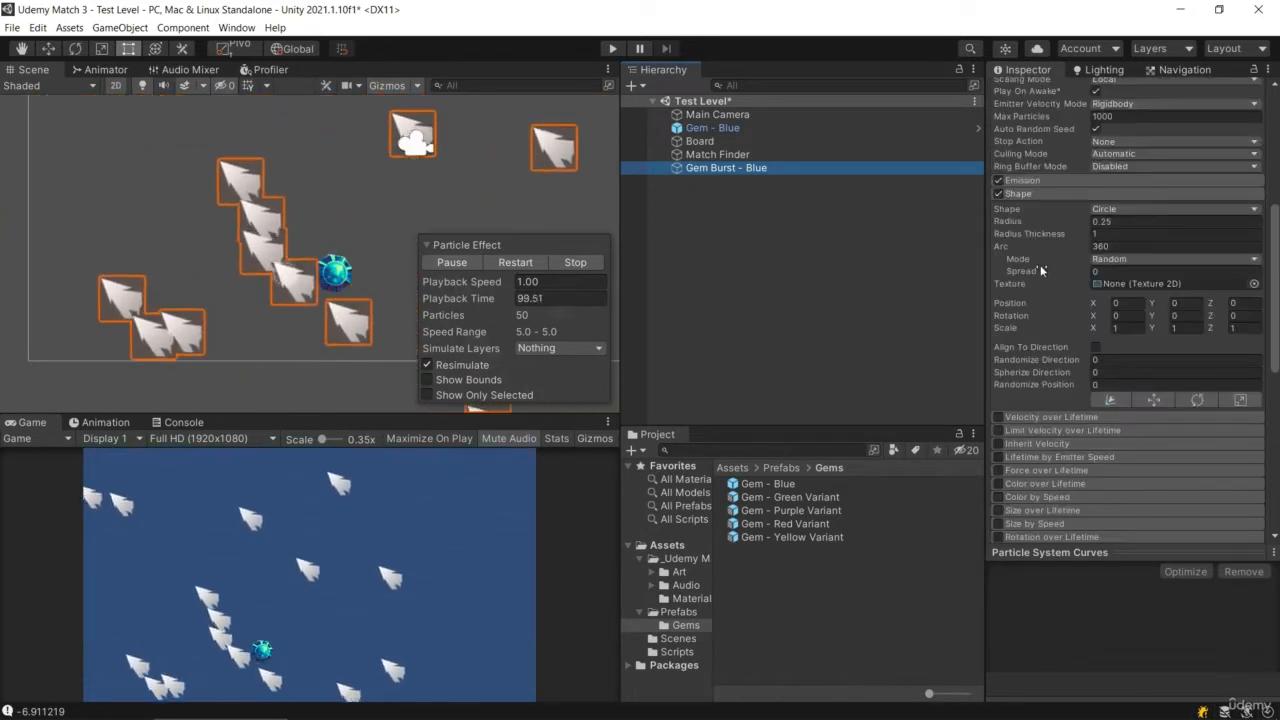
pyautogui.click(1030, 183)
pyautogui.click(1030, 182)
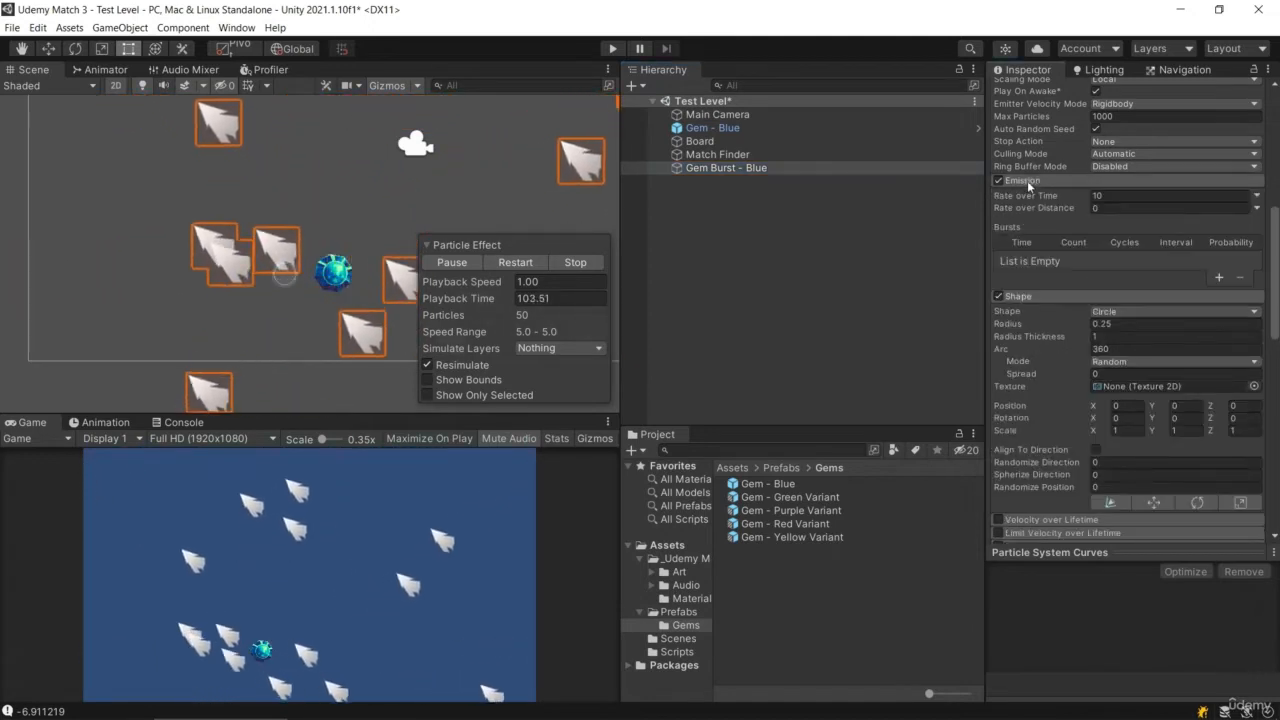
pyautogui.click(1119, 195)
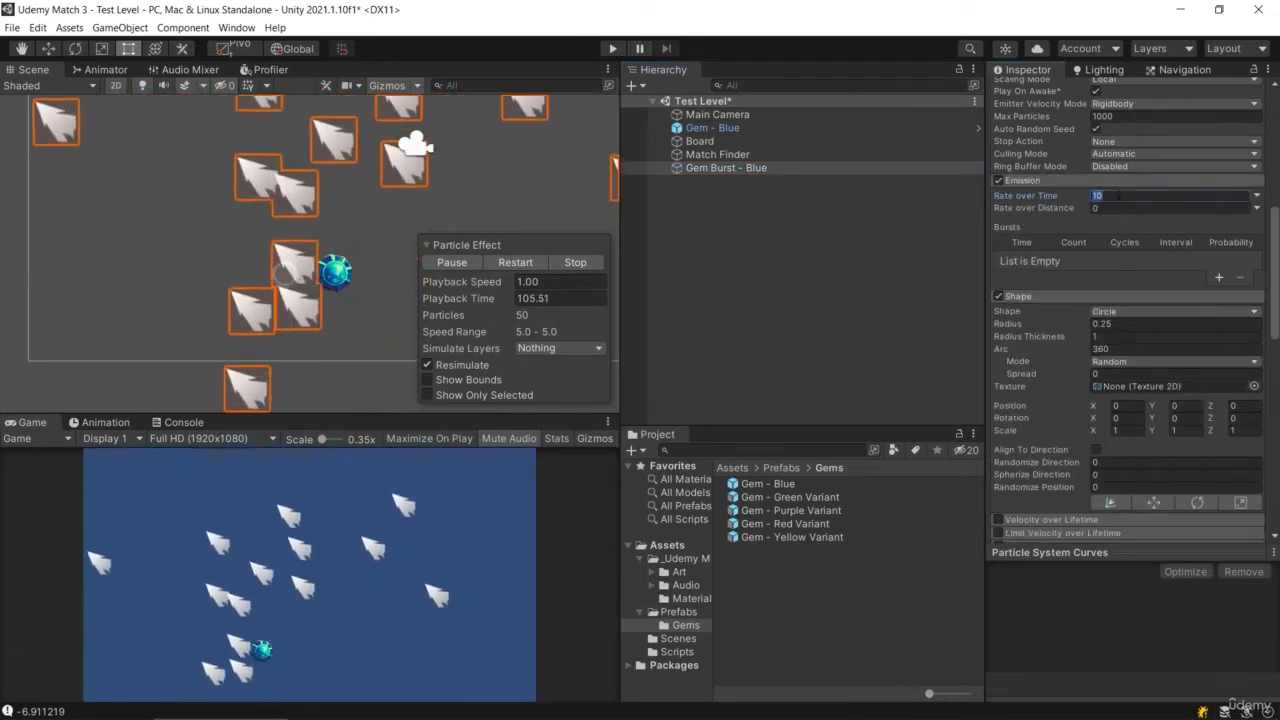
pyautogui.write('0')
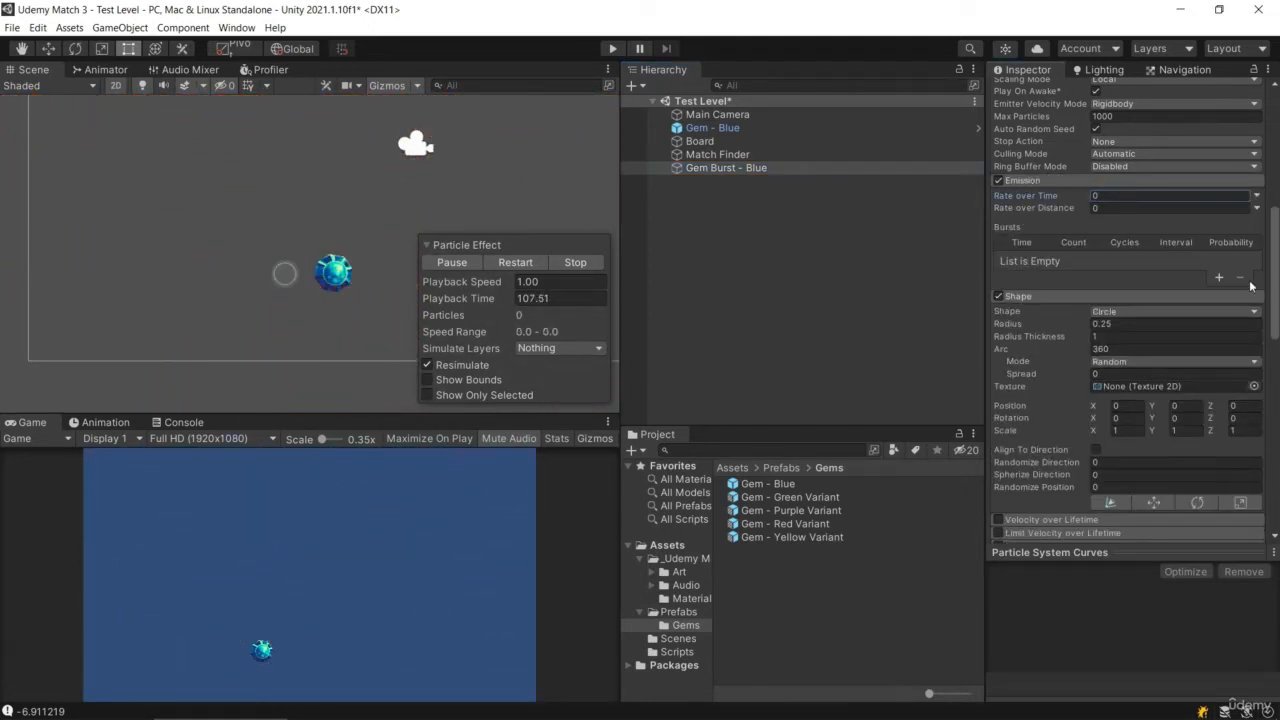
# Add an emission burst with a particle count of 25
pyautogui.click(1219, 278)
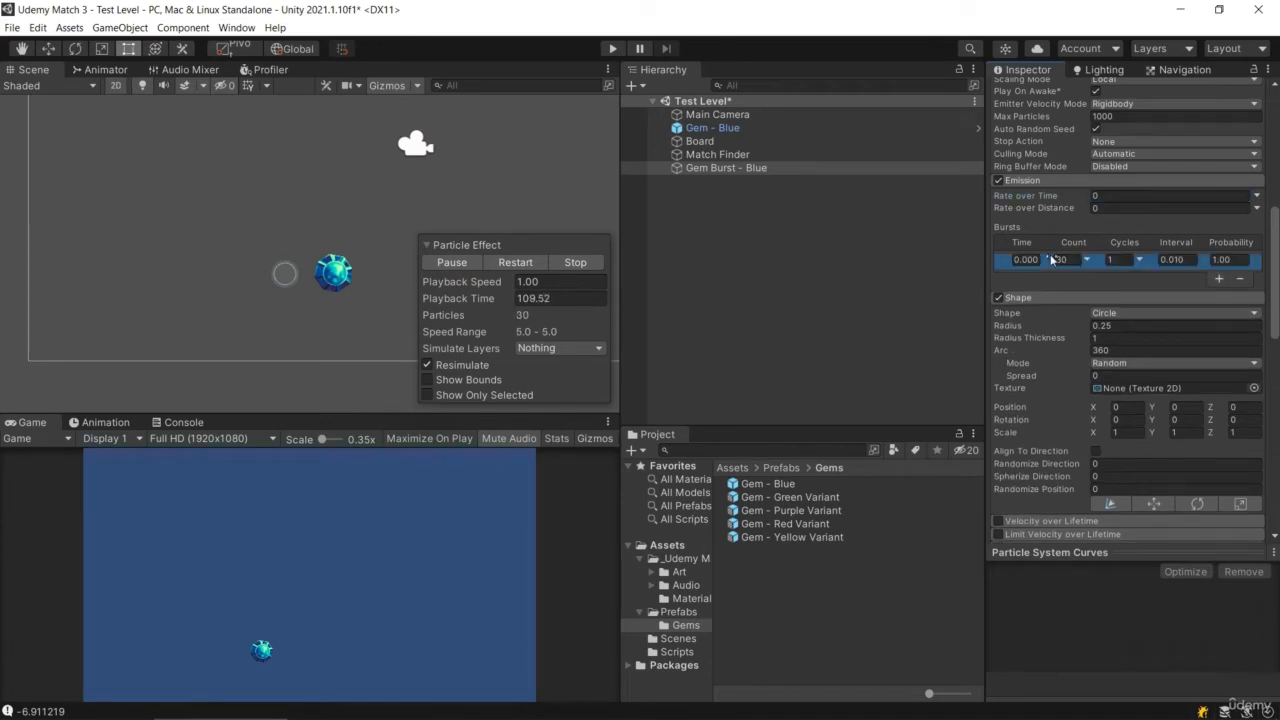
pyautogui.moveTo(1067, 265); pyautogui.dragTo(1052, 264)
pyautogui.write('25')
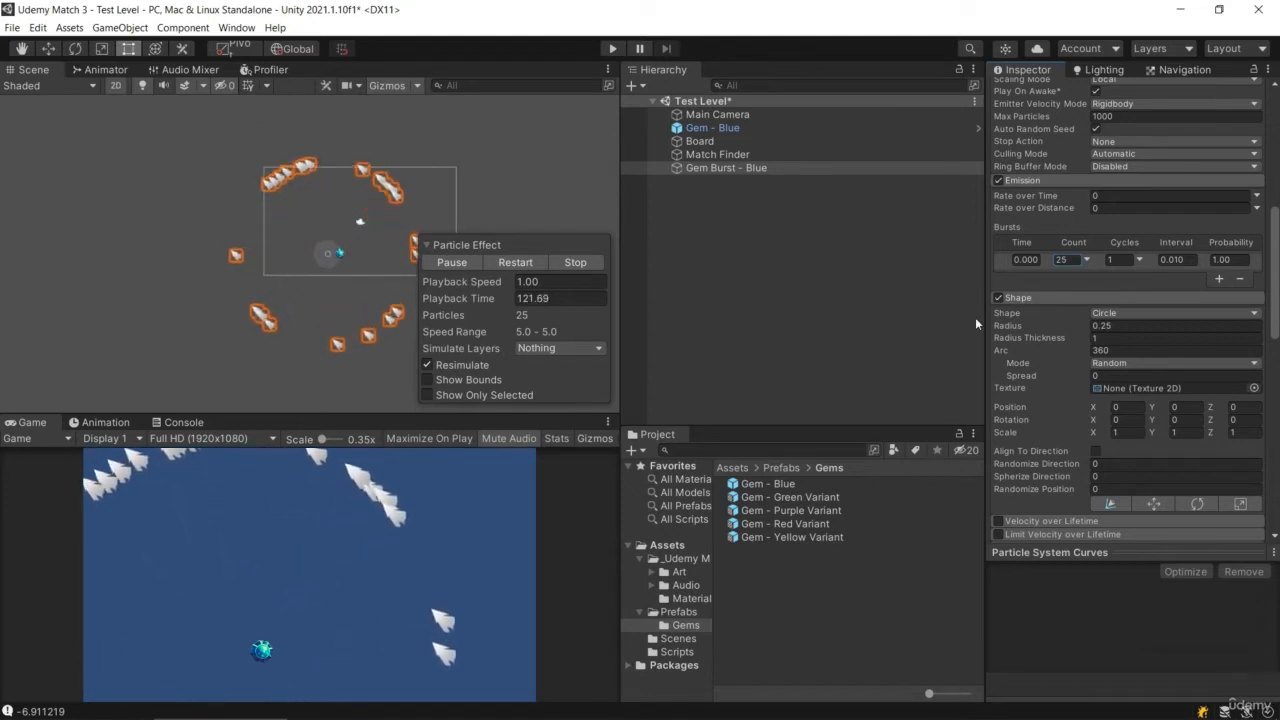
# Set the Duration of the Gem Burst - Blue particle system to 1
pyautogui.scroll(8, 1049, 350)
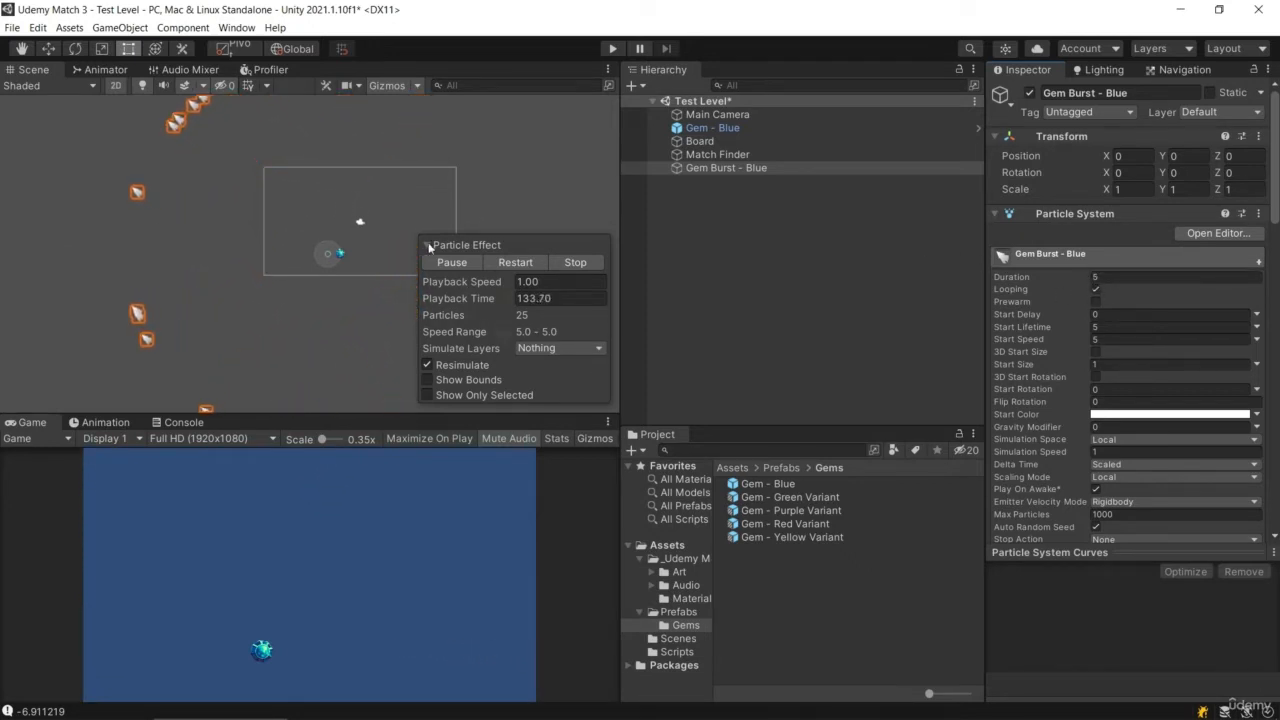
pyautogui.scroll(8, 377, 291)
pyautogui.moveTo(380, 300); pyautogui.dragTo(358, 250, button='middle')
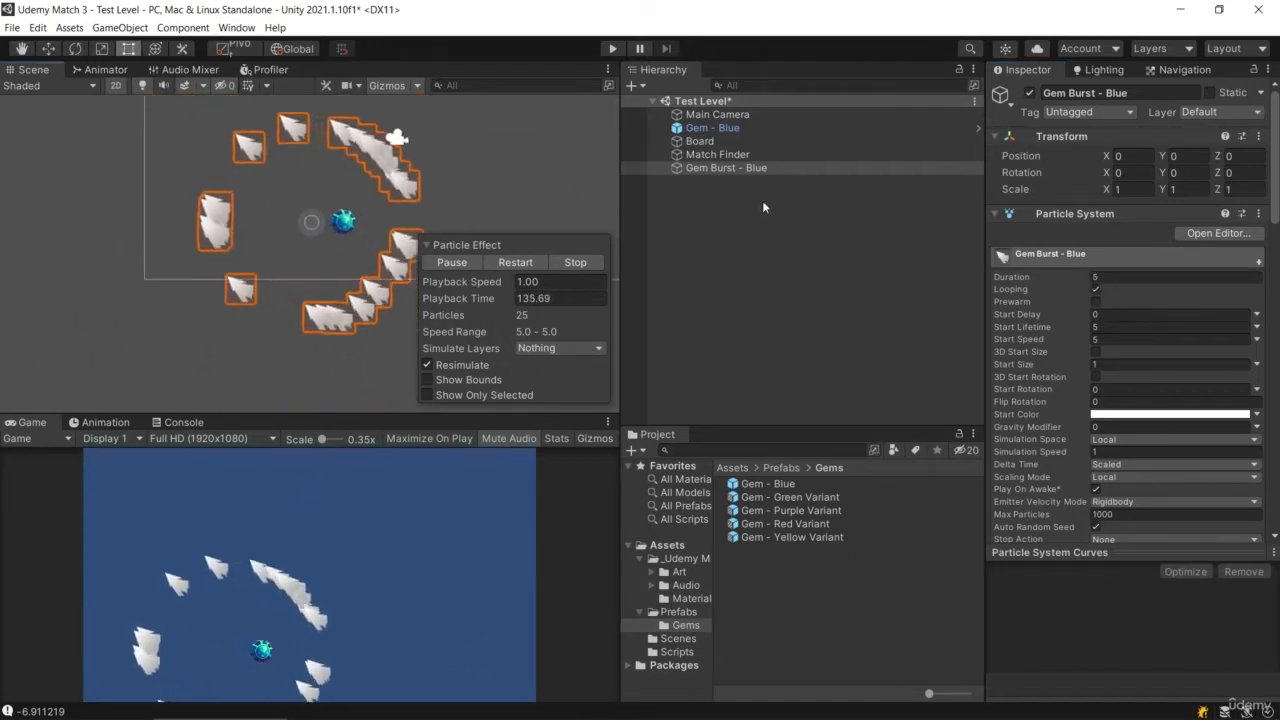
pyautogui.click(1143, 277)
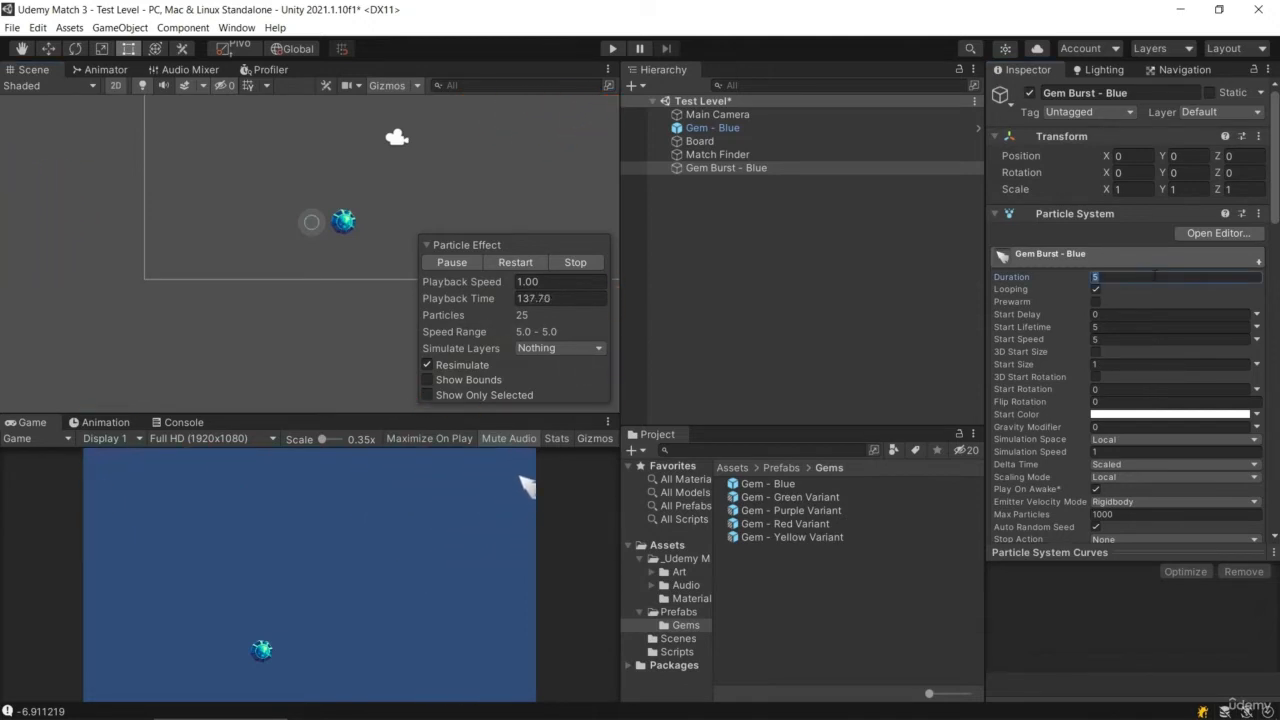
pyautogui.write('1')
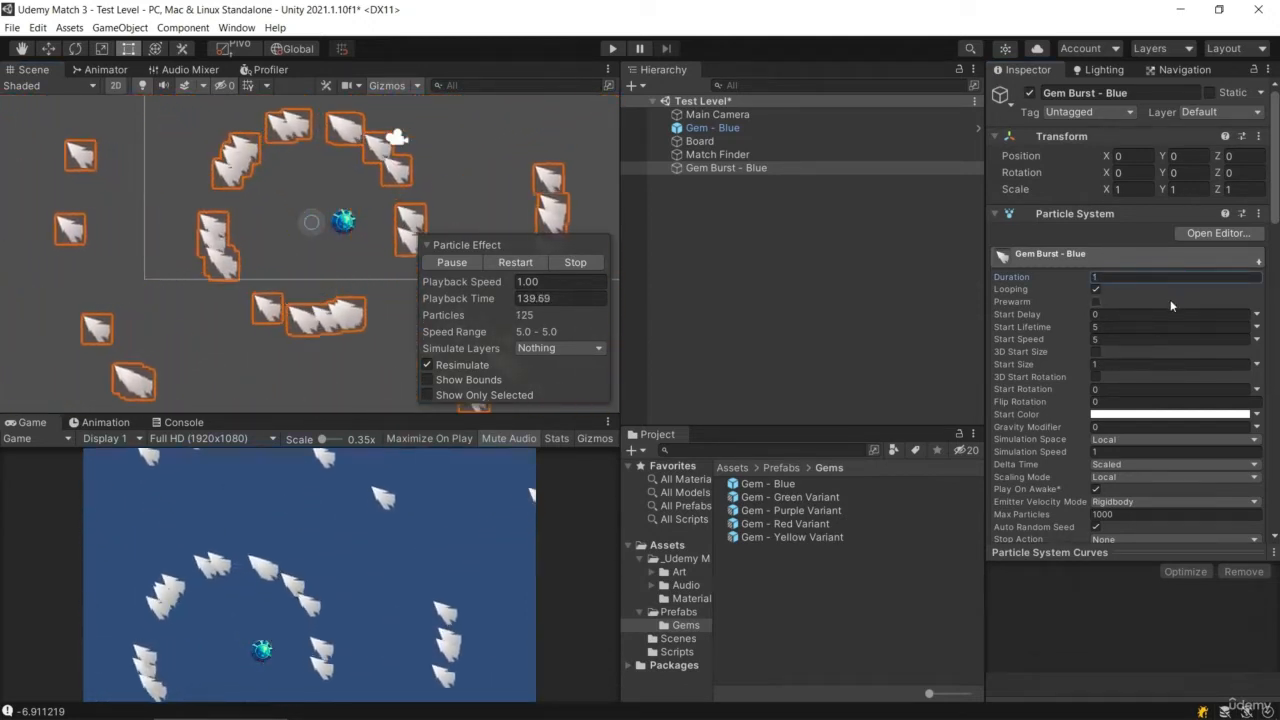
# Make the particles' Start Lifetime Random Between Two Constants, ranging from 0.3 to 0.7
pyautogui.click(1100, 328)
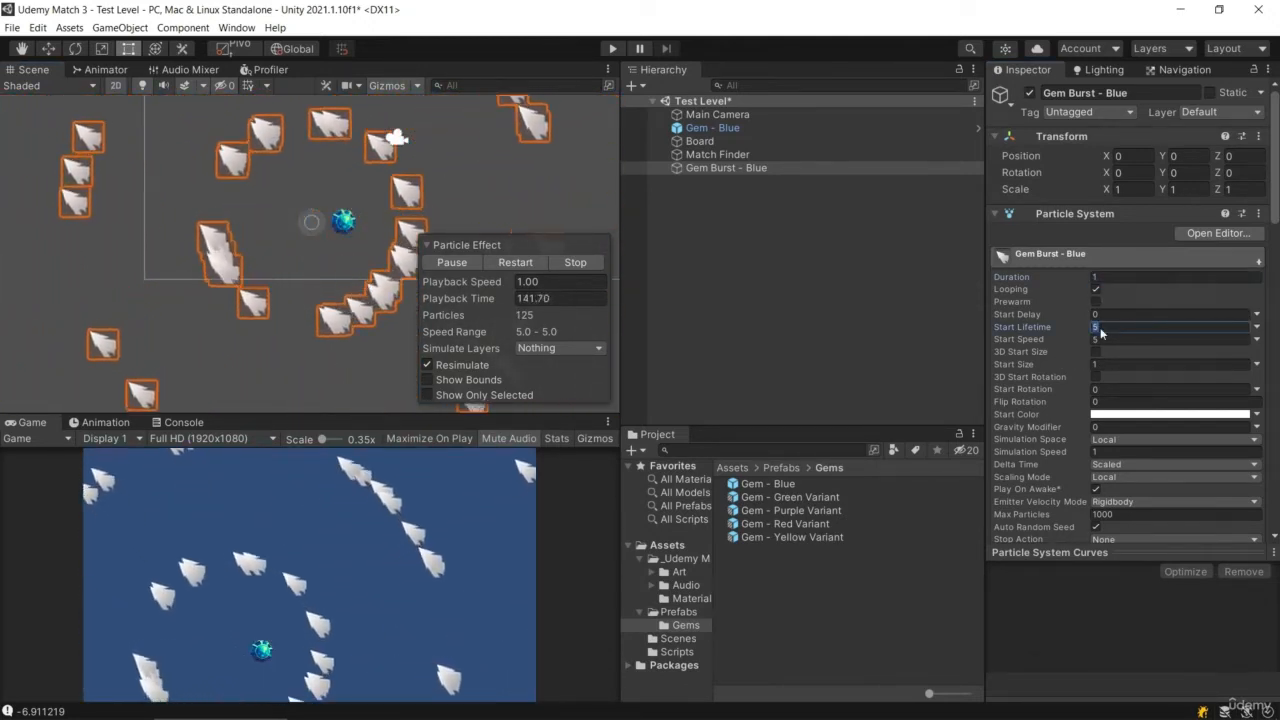
pyautogui.write('1')
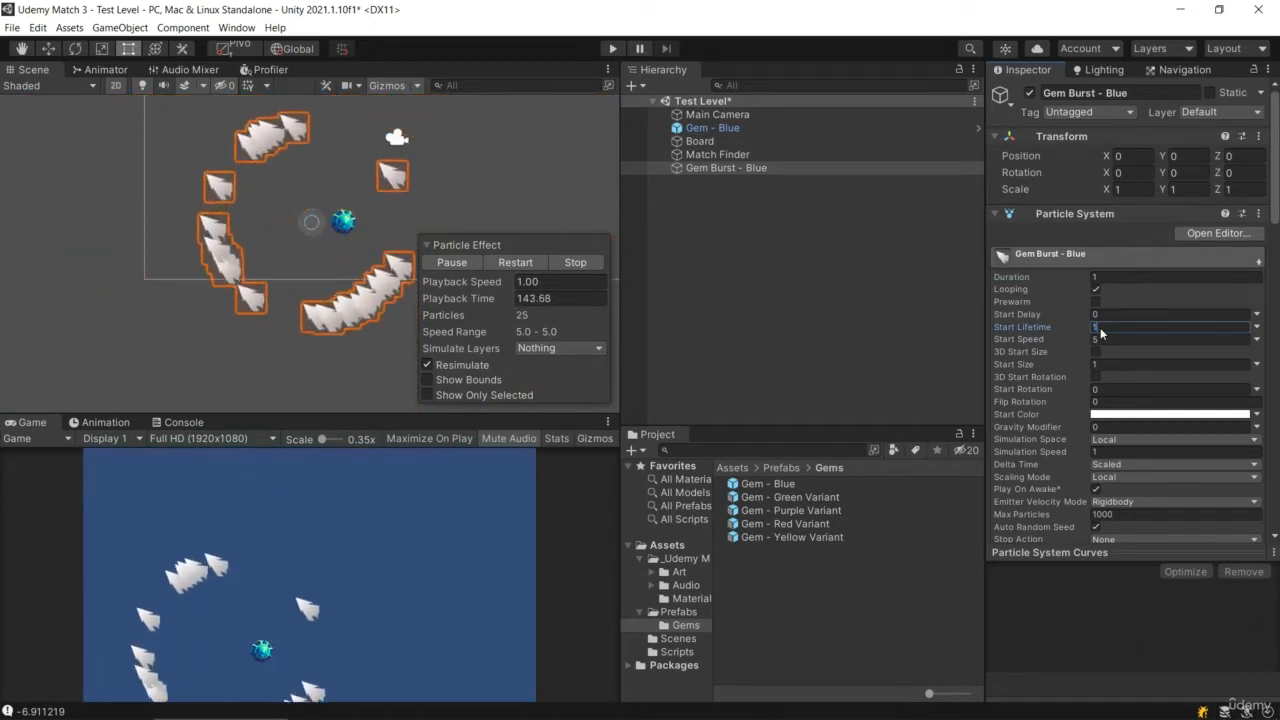
pyautogui.click(1257, 327)
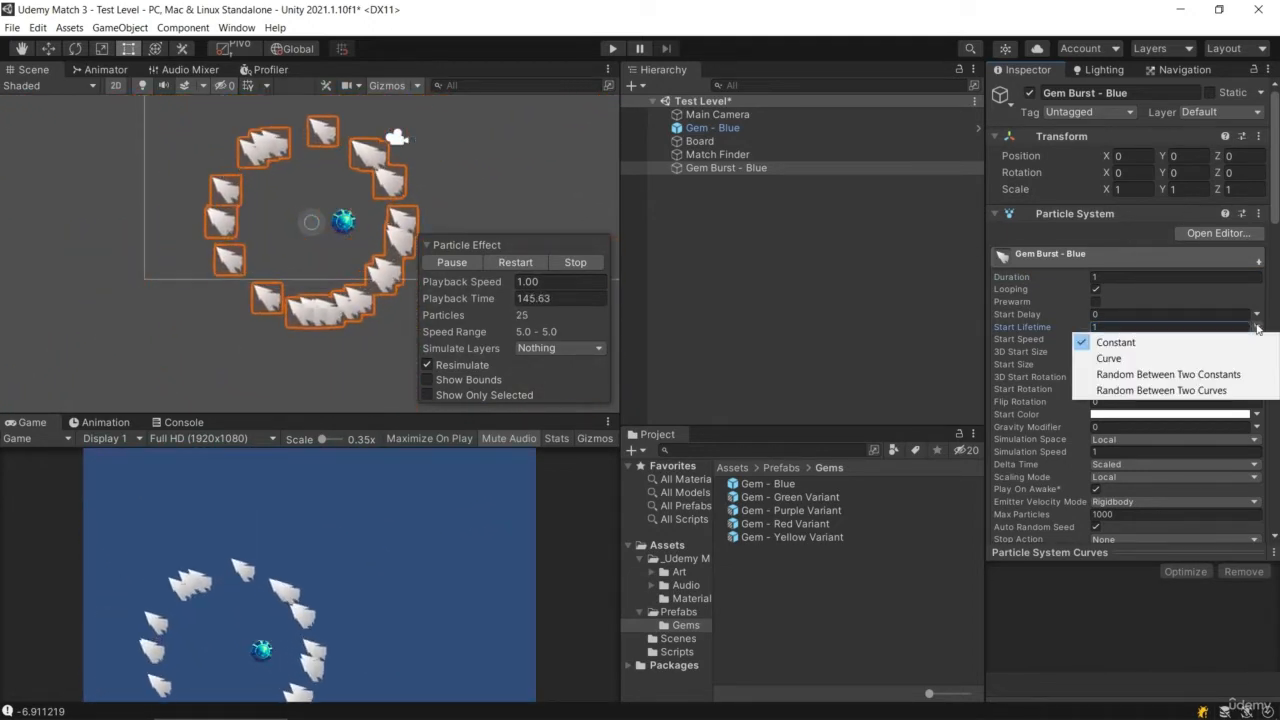
pyautogui.click(1187, 377)
pyautogui.click(1112, 327)
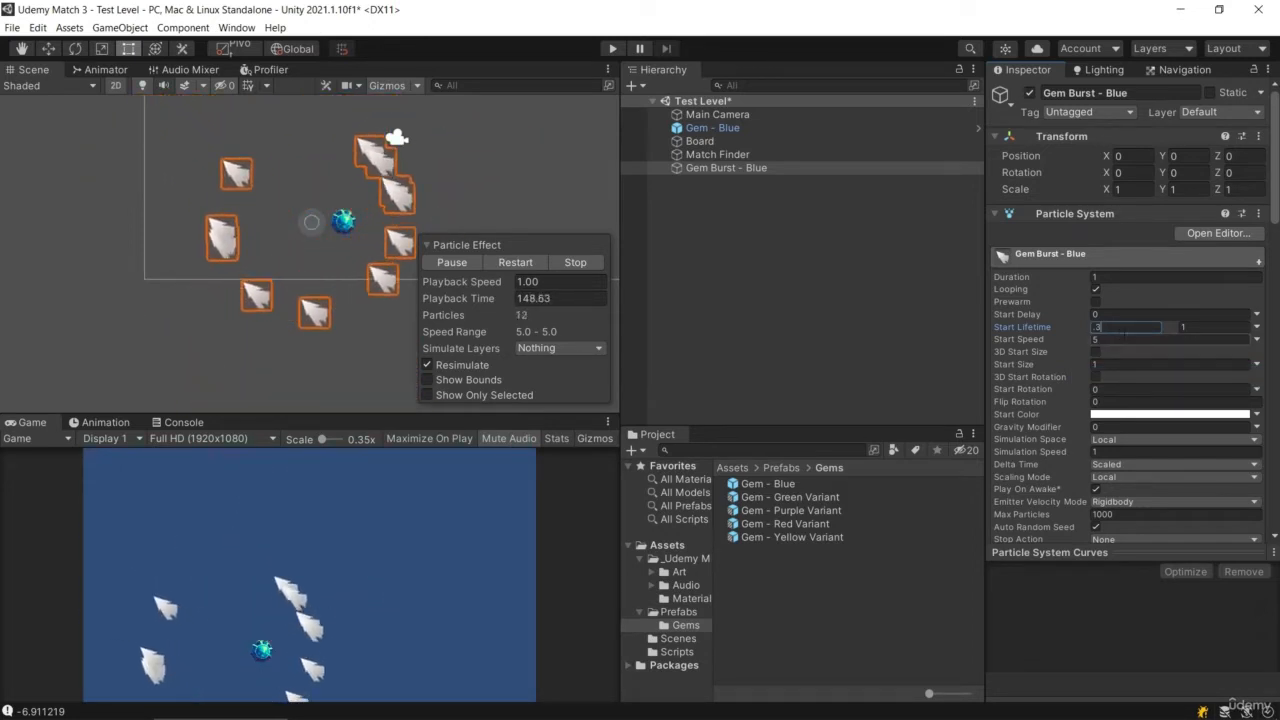
pyautogui.click(1184, 327)
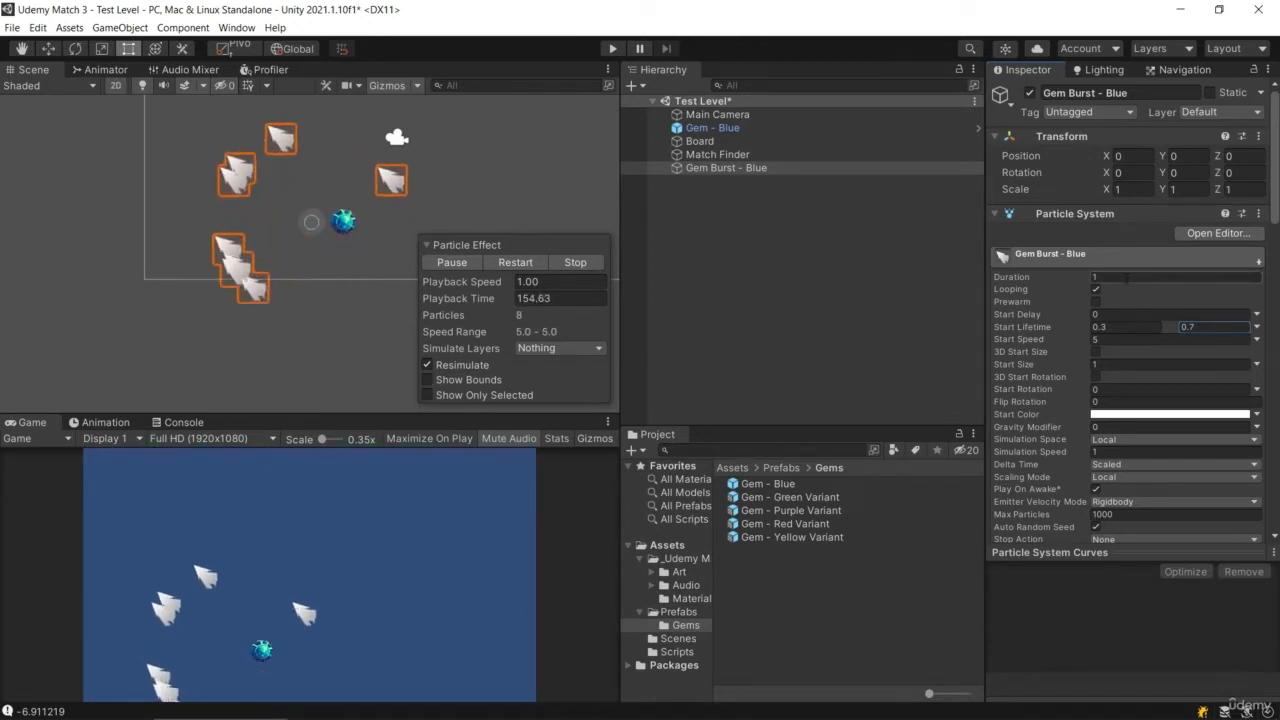
# Set Start Speed to 1 and make Start Size Random Between Two Constants, from 0.2 to 0.5
pyautogui.click(1122, 340)
pyautogui.write('1')
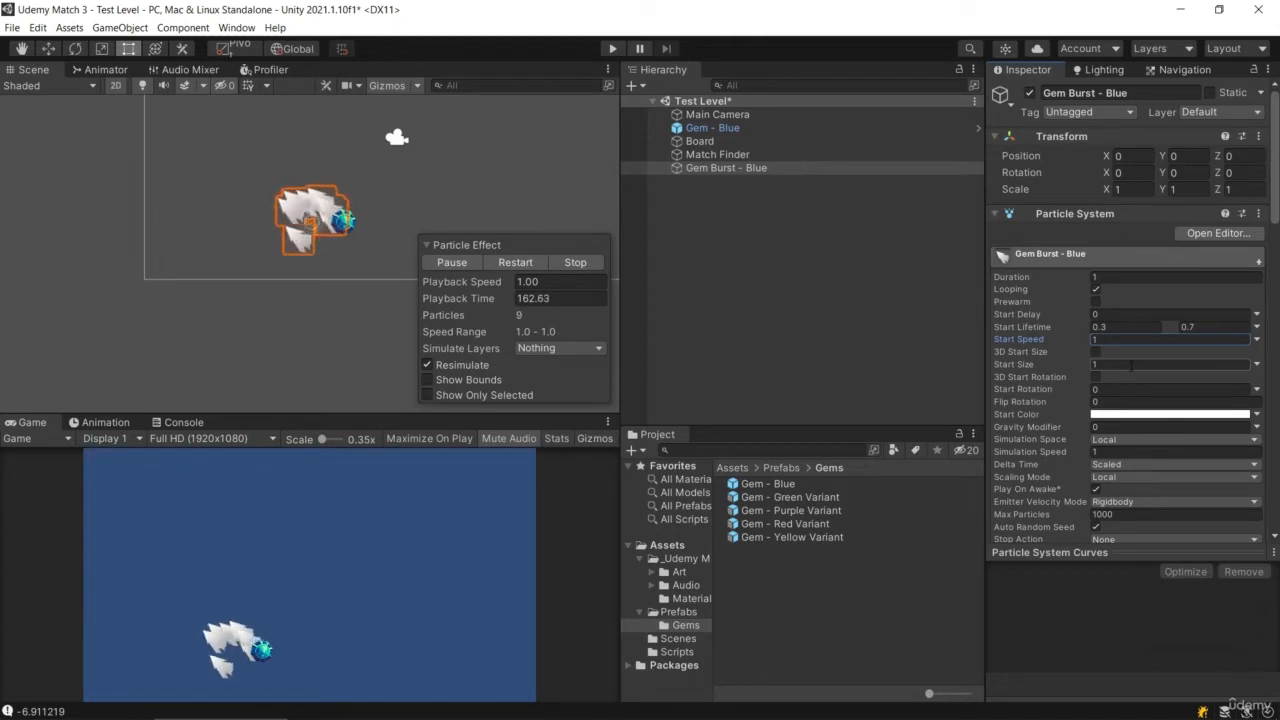
pyautogui.click(1256, 364)
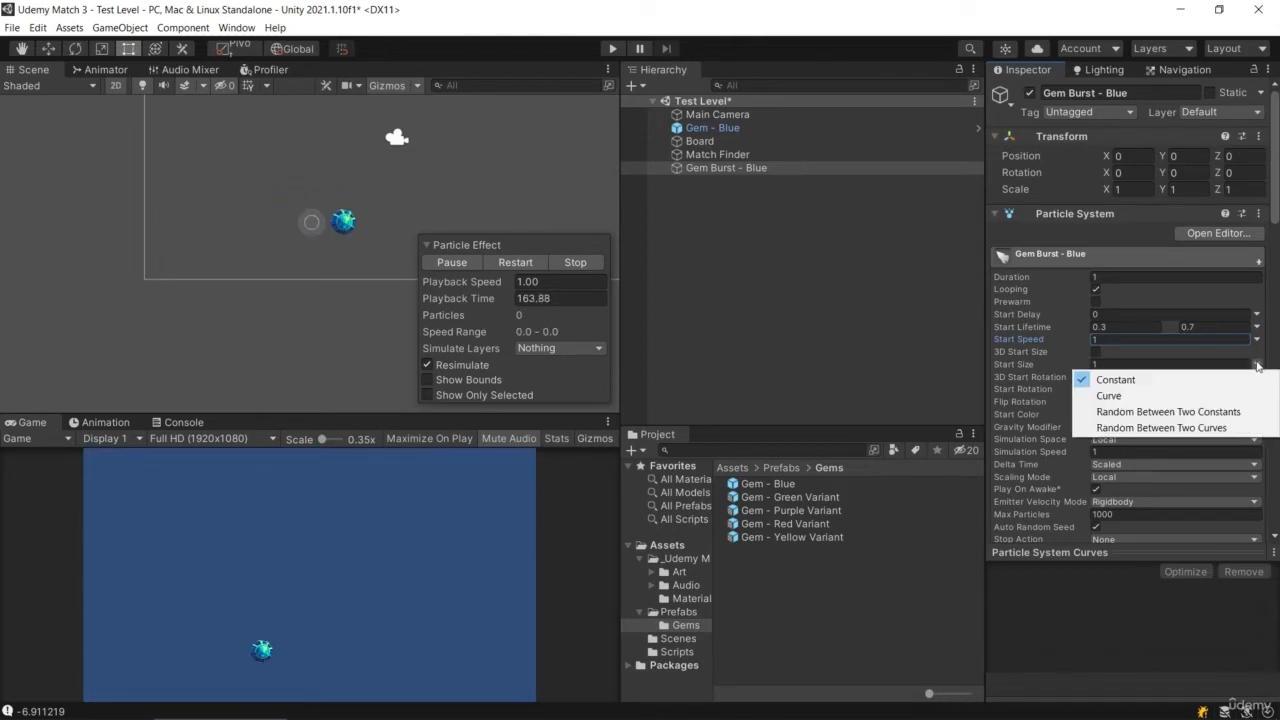
pyautogui.click(1158, 411)
pyautogui.click(1122, 364)
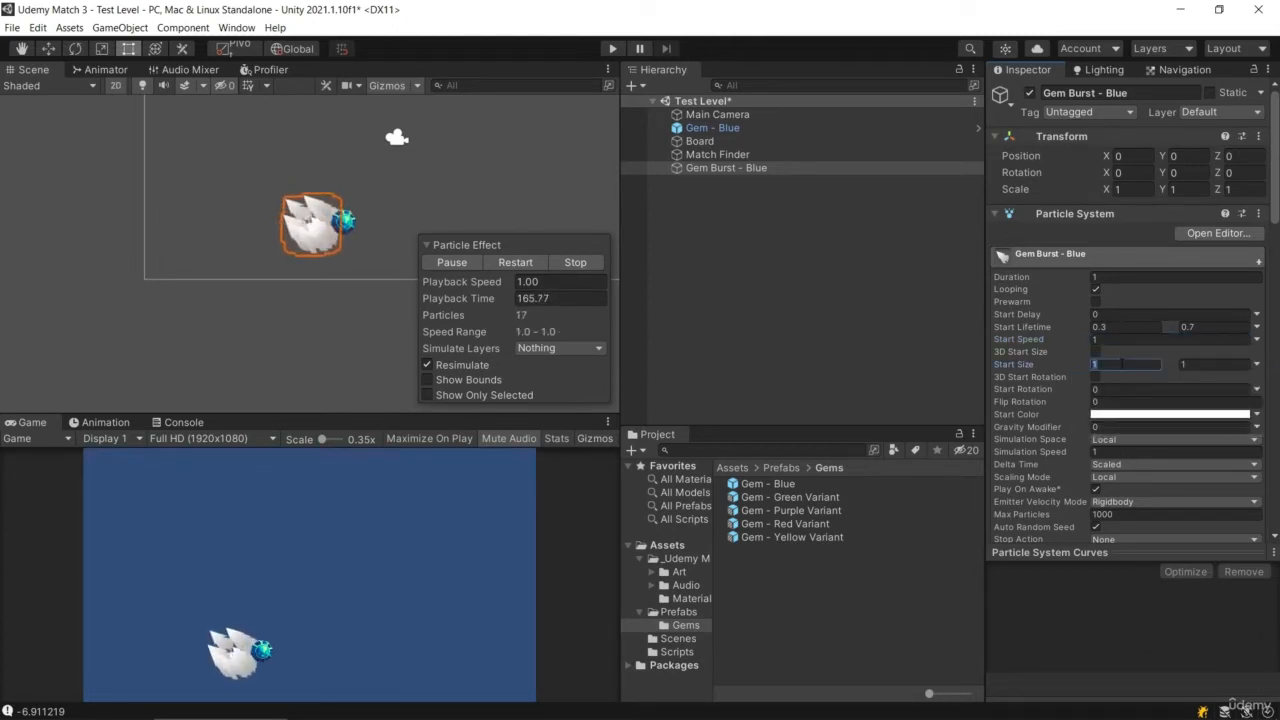
pyautogui.write('.2')
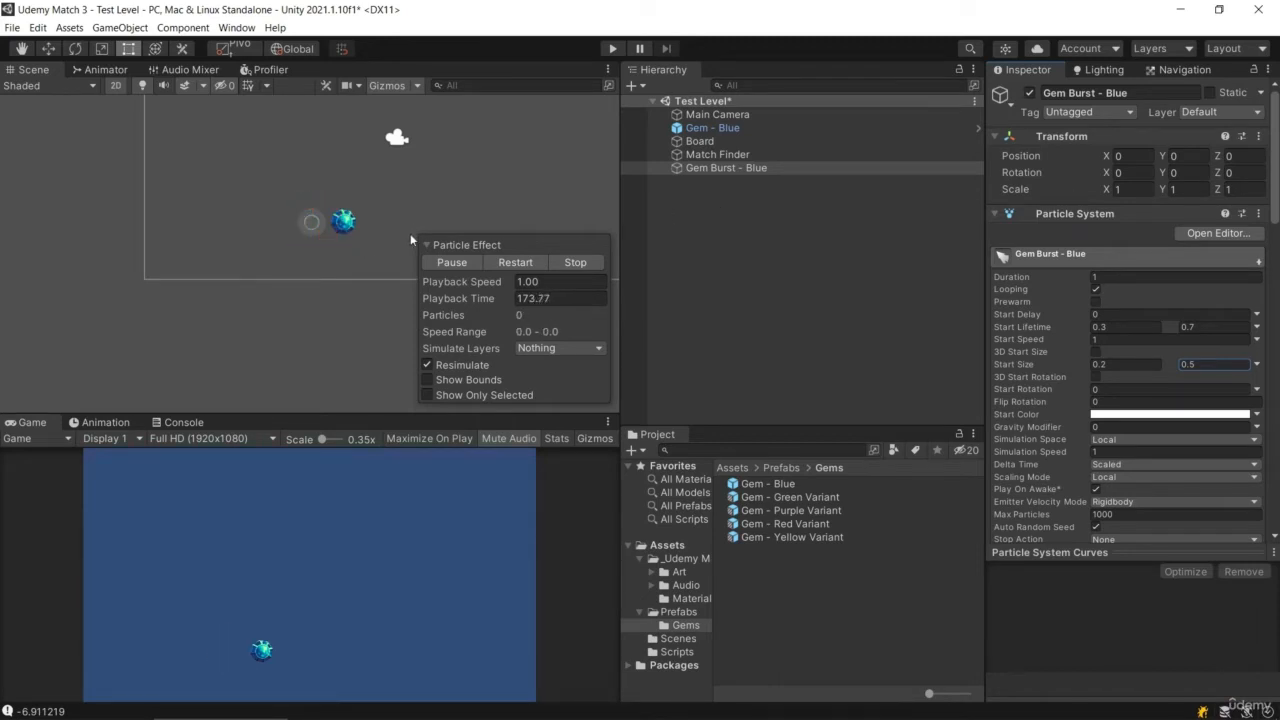
# Make the particles' Start Rotation Random Between Two Constants, from 0 to 360
pyautogui.scroll(3, 352, 250)
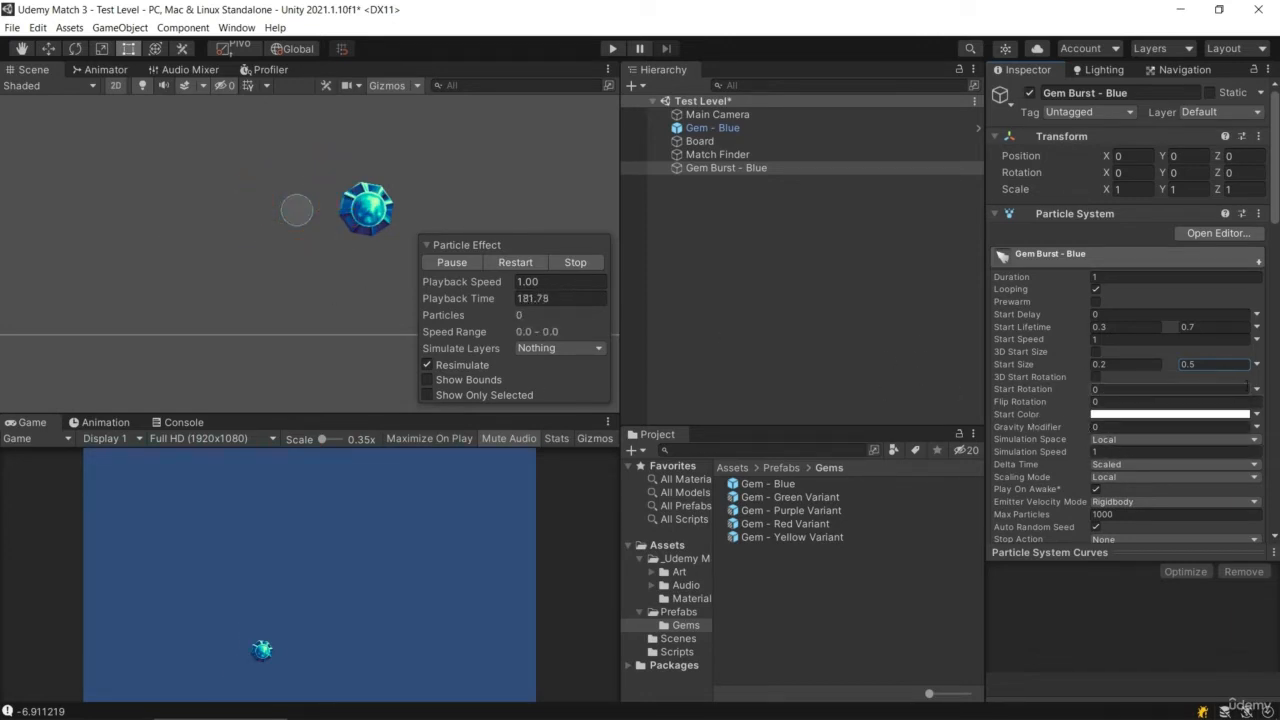
pyautogui.click(1257, 389)
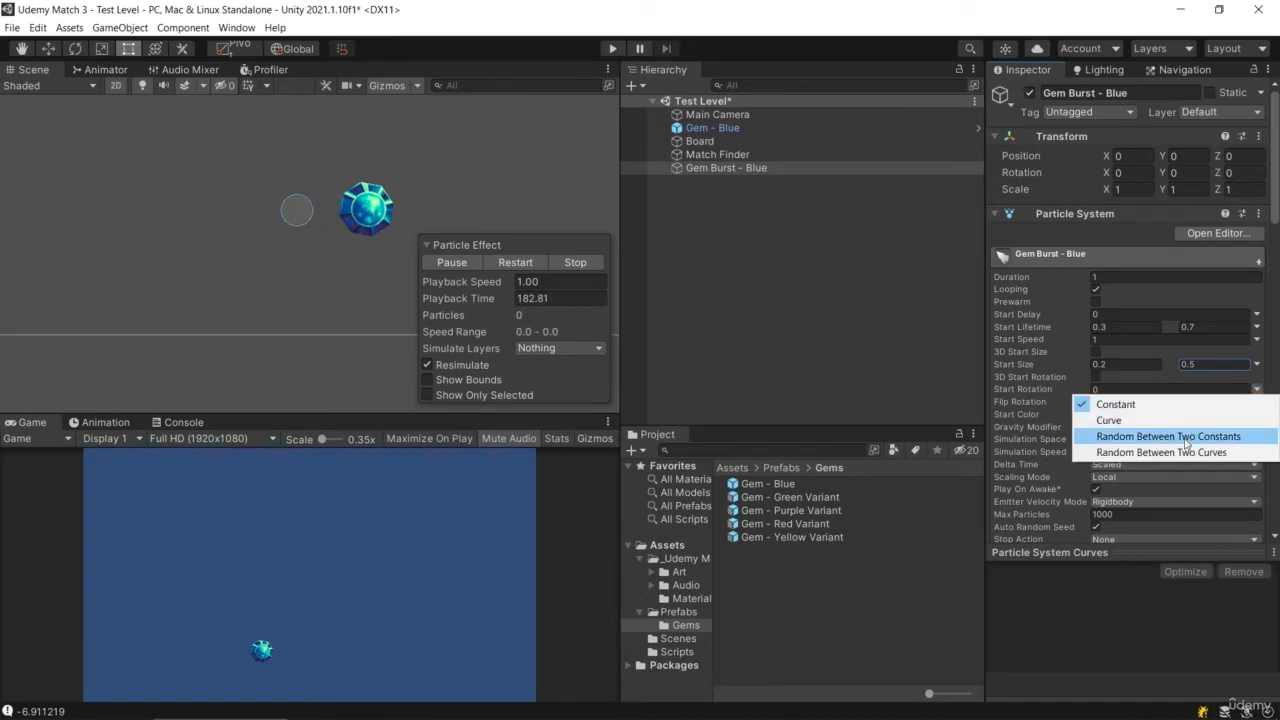
pyautogui.click(1186, 440)
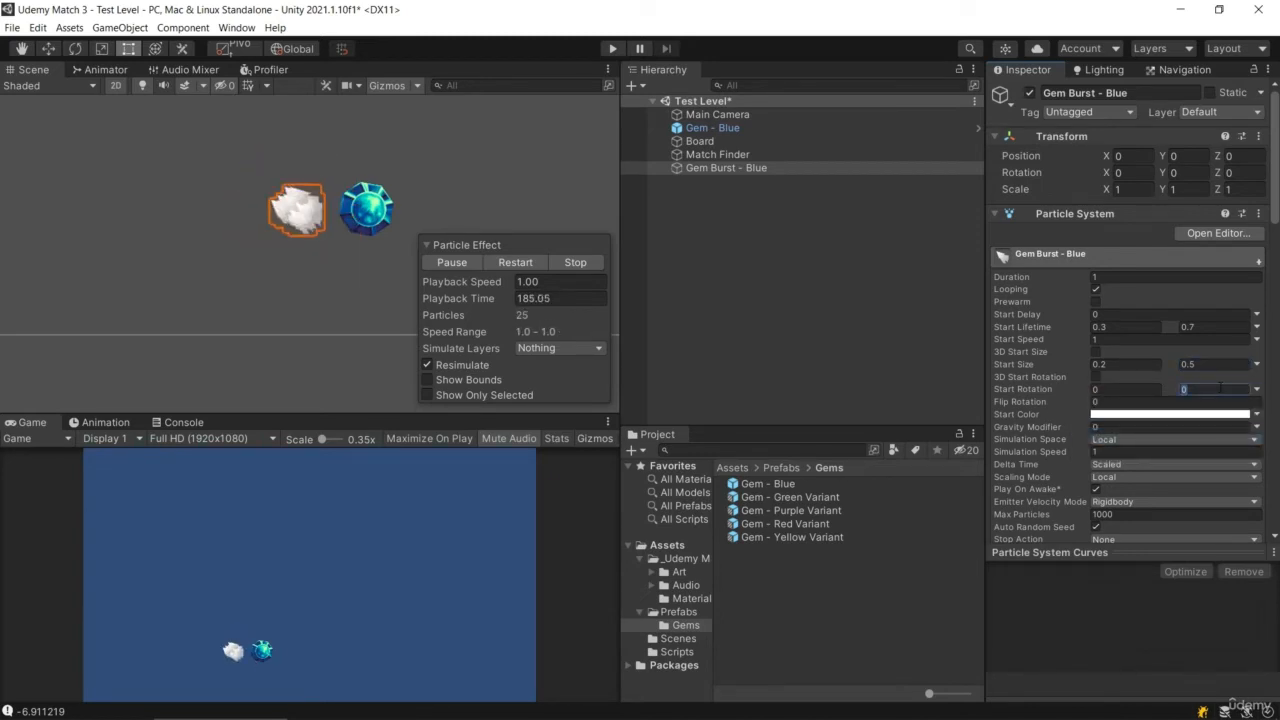
pyautogui.write('360')
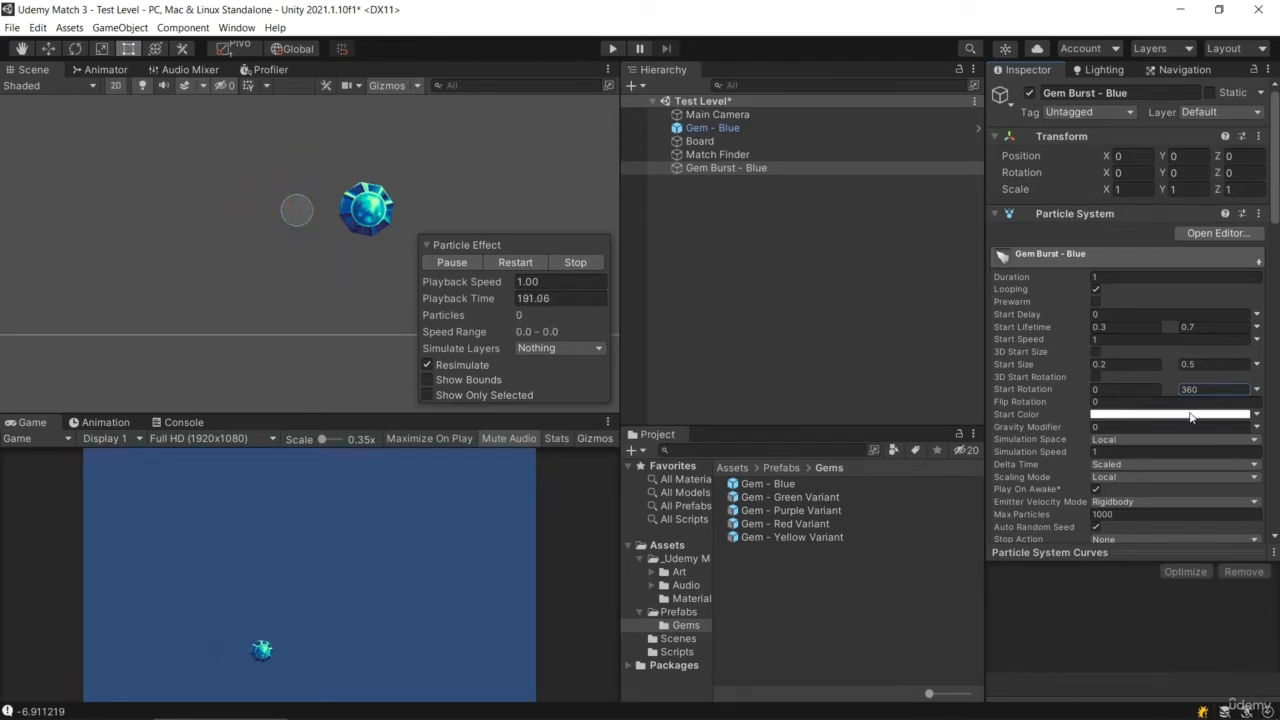
# Switch Start Color to Random Between Two Colors, using a bright blue and a dark blue
pyautogui.click(1256, 414)
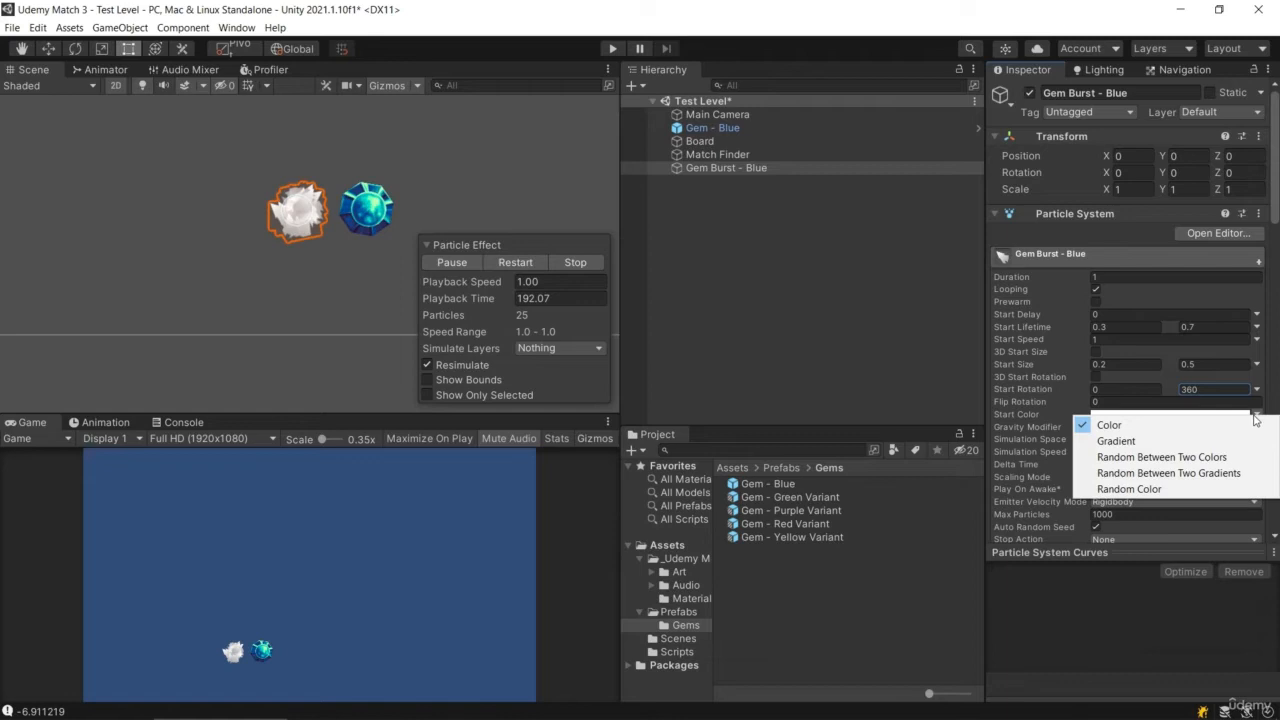
pyautogui.click(1188, 457)
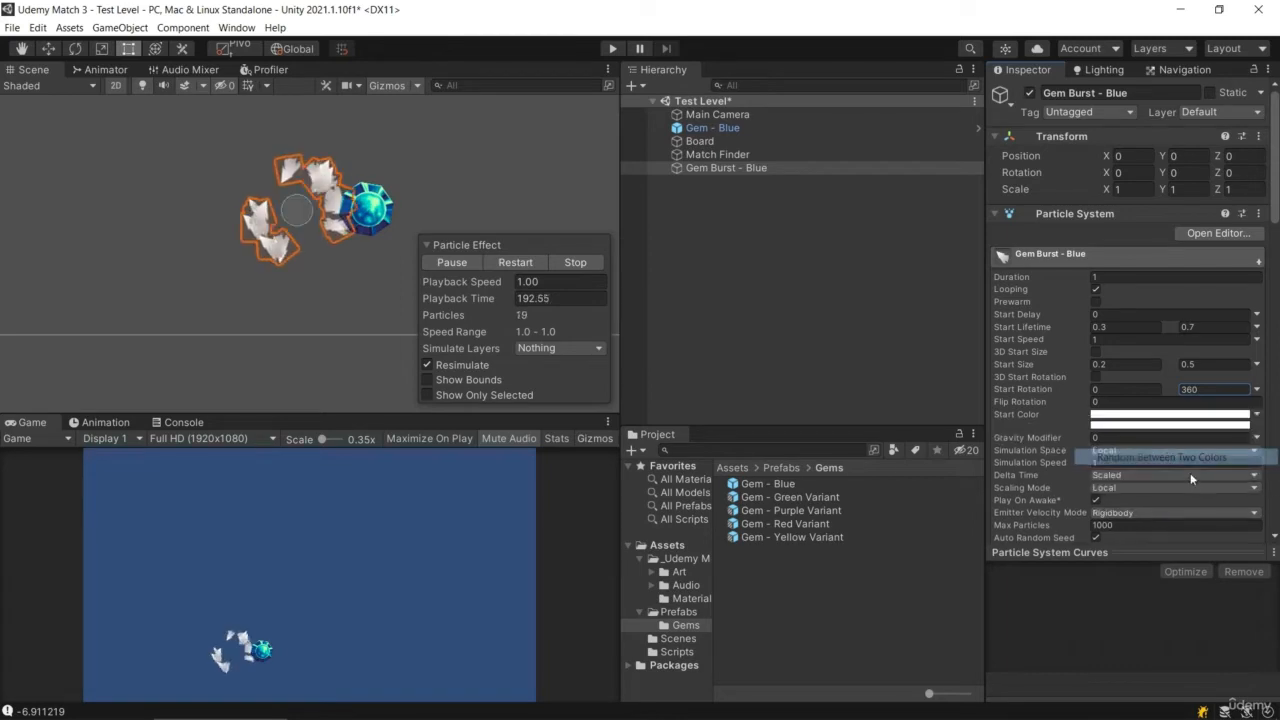
pyautogui.click(1155, 418)
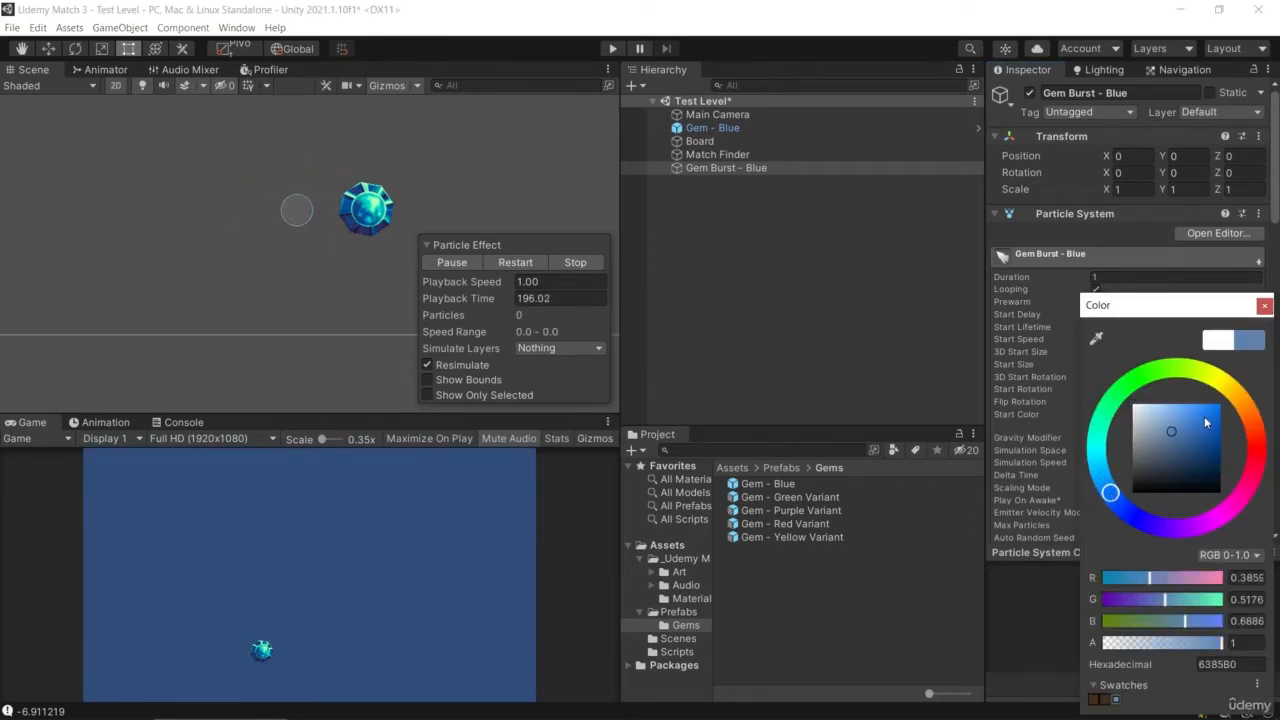
pyautogui.click(1265, 305)
pyautogui.click(1170, 430)
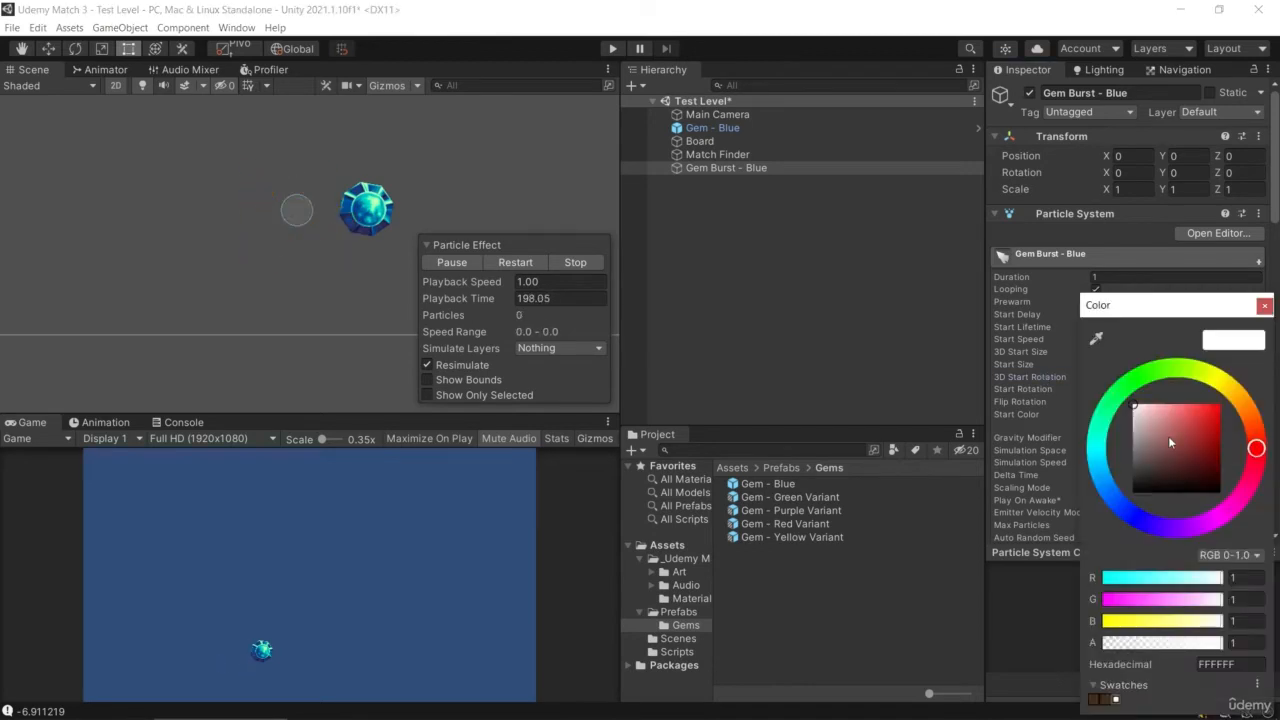
pyautogui.moveTo(1109, 493); pyautogui.dragTo(1125, 510)
pyautogui.moveTo(1207, 423); pyautogui.dragTo(1236, 430)
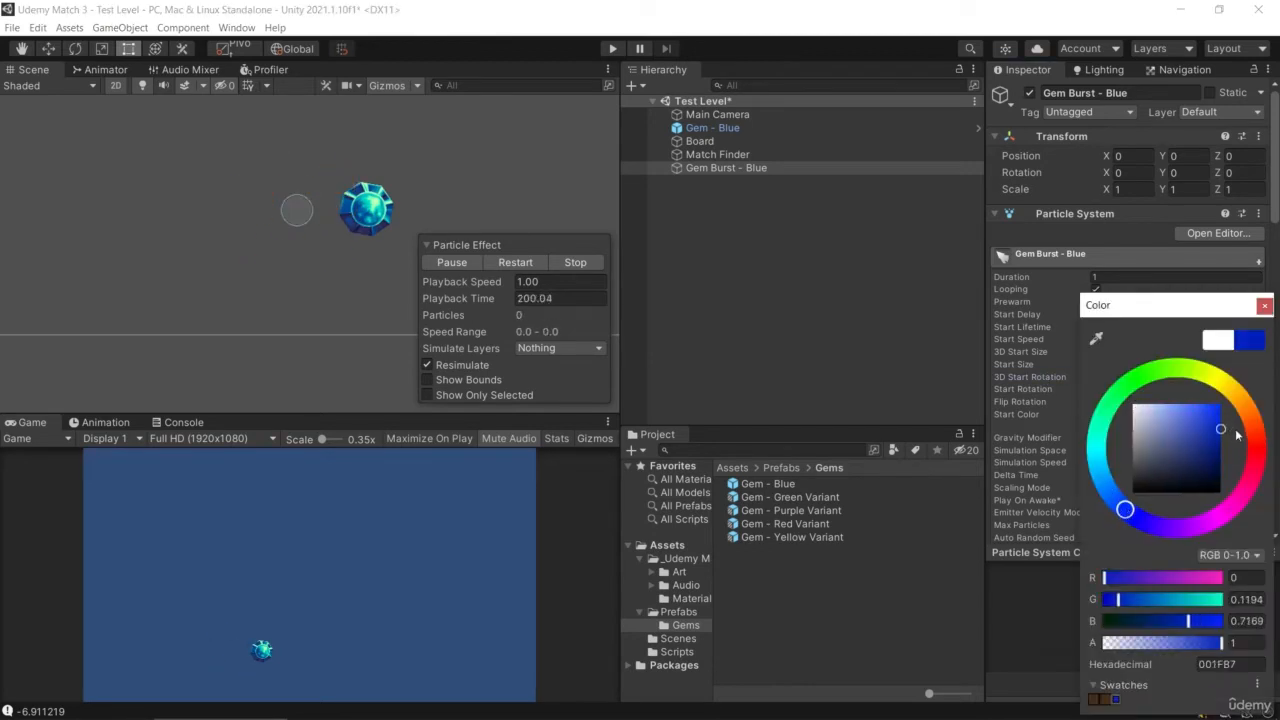
pyautogui.click(913, 10)
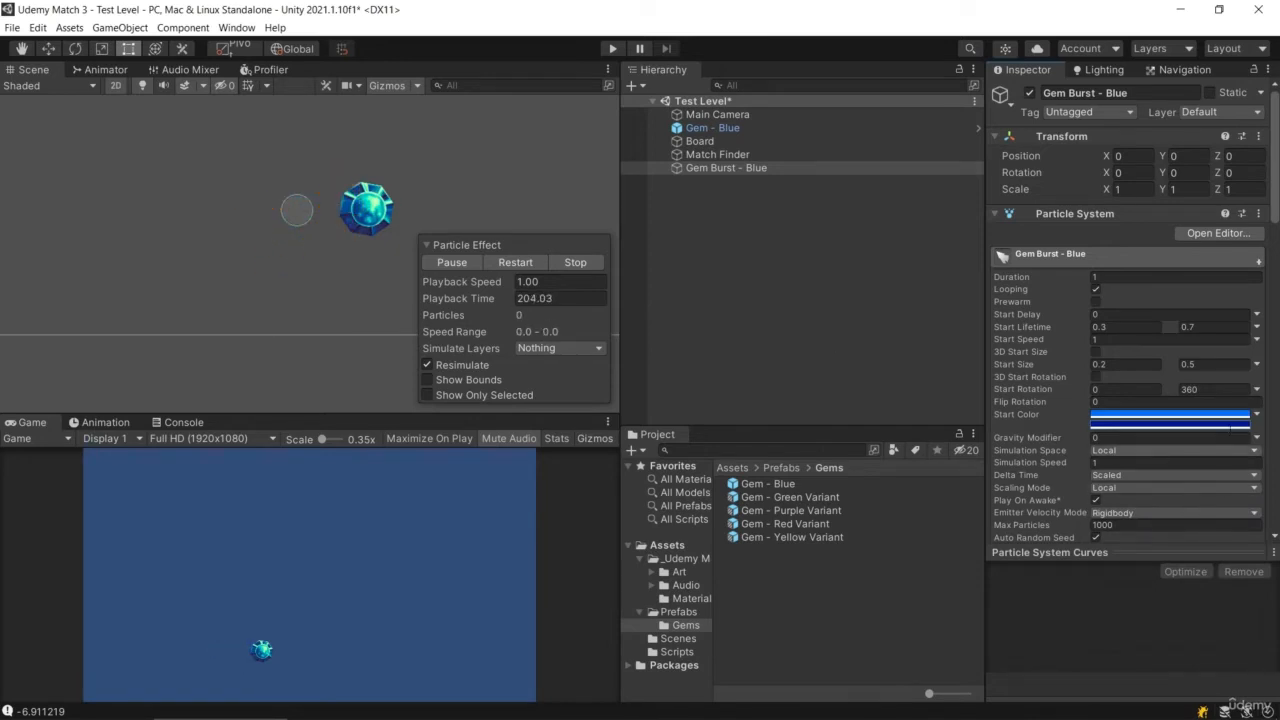
# Change the brighter of the two start colors to cyan, 00FFFA
pyautogui.click(1230, 425)
pyautogui.moveTo(1108, 492); pyautogui.dragTo(1098, 445)
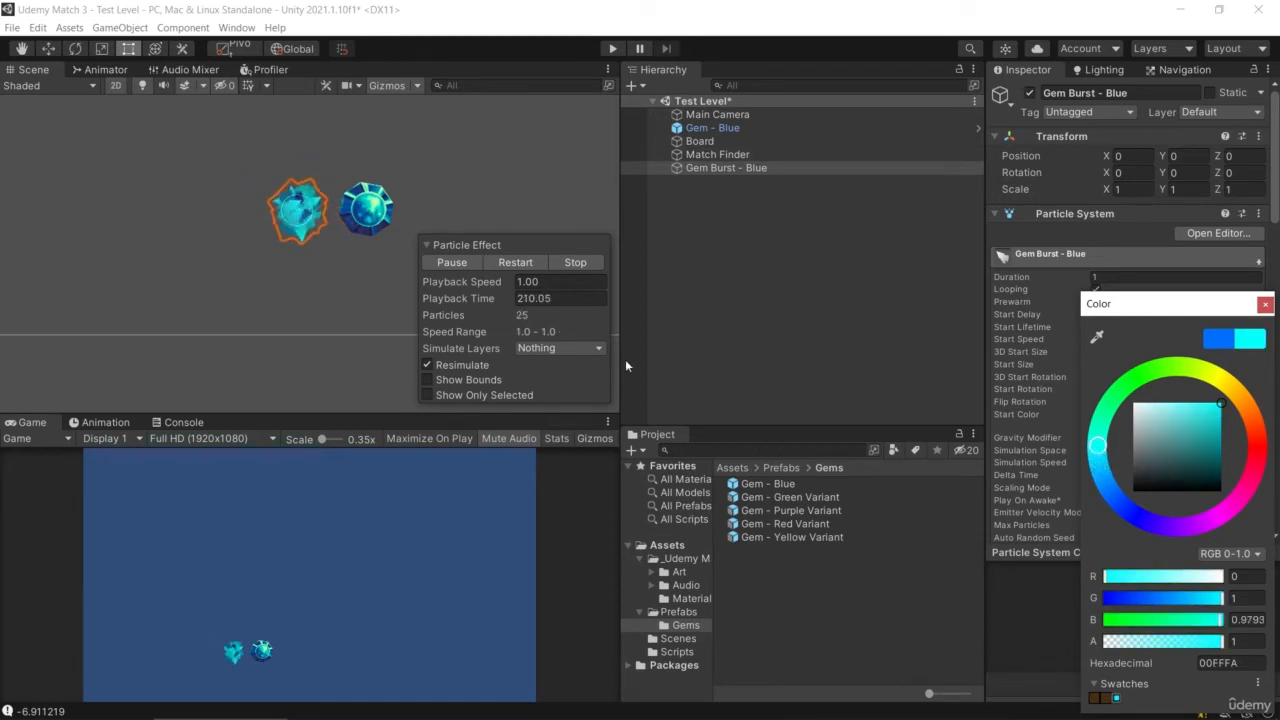
pyautogui.click(911, 17)
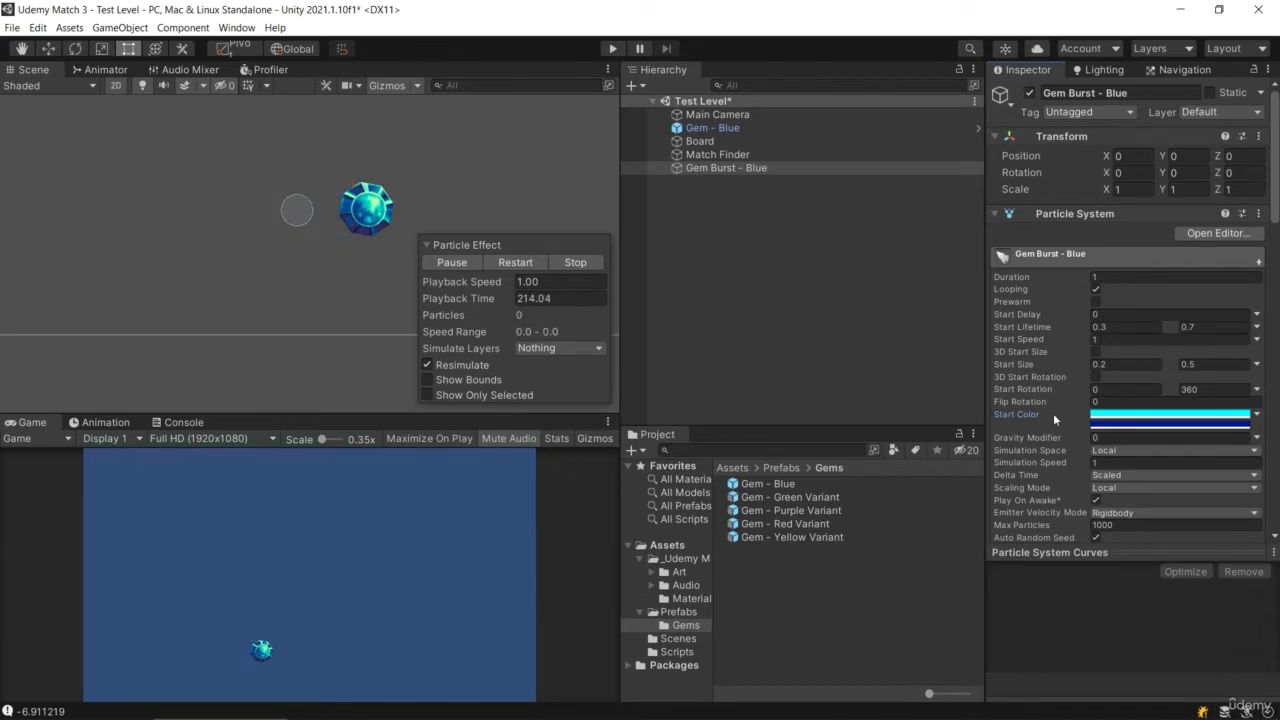
# Set the Stop Action of Gem Burst - Blue to Destroy
pyautogui.scroll(-3, 1053, 413)
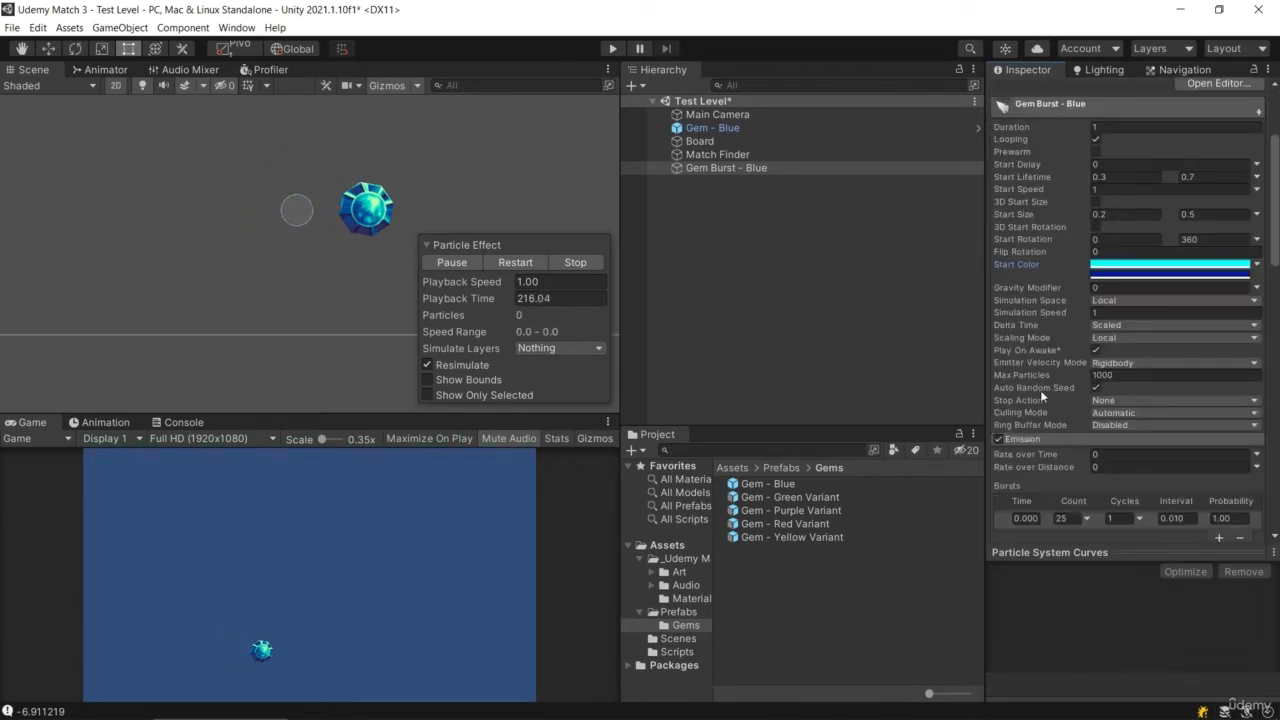
pyautogui.click(1108, 402)
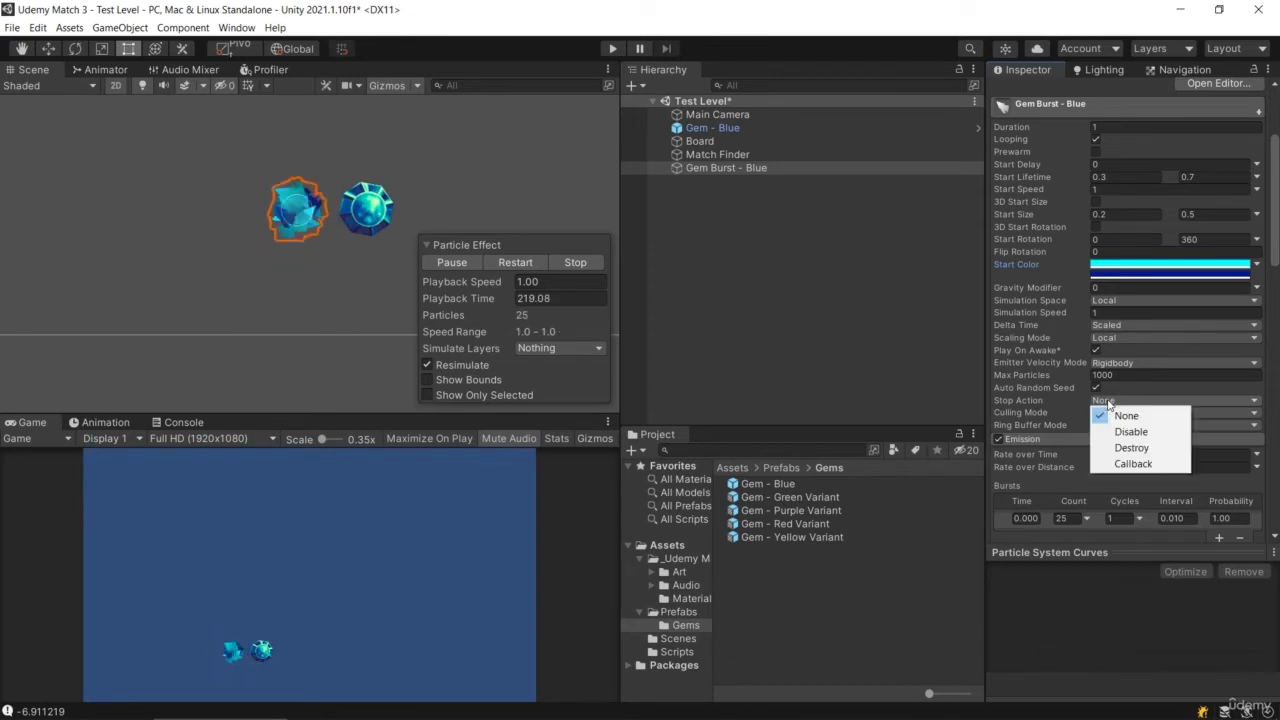
pyautogui.click(1131, 448)
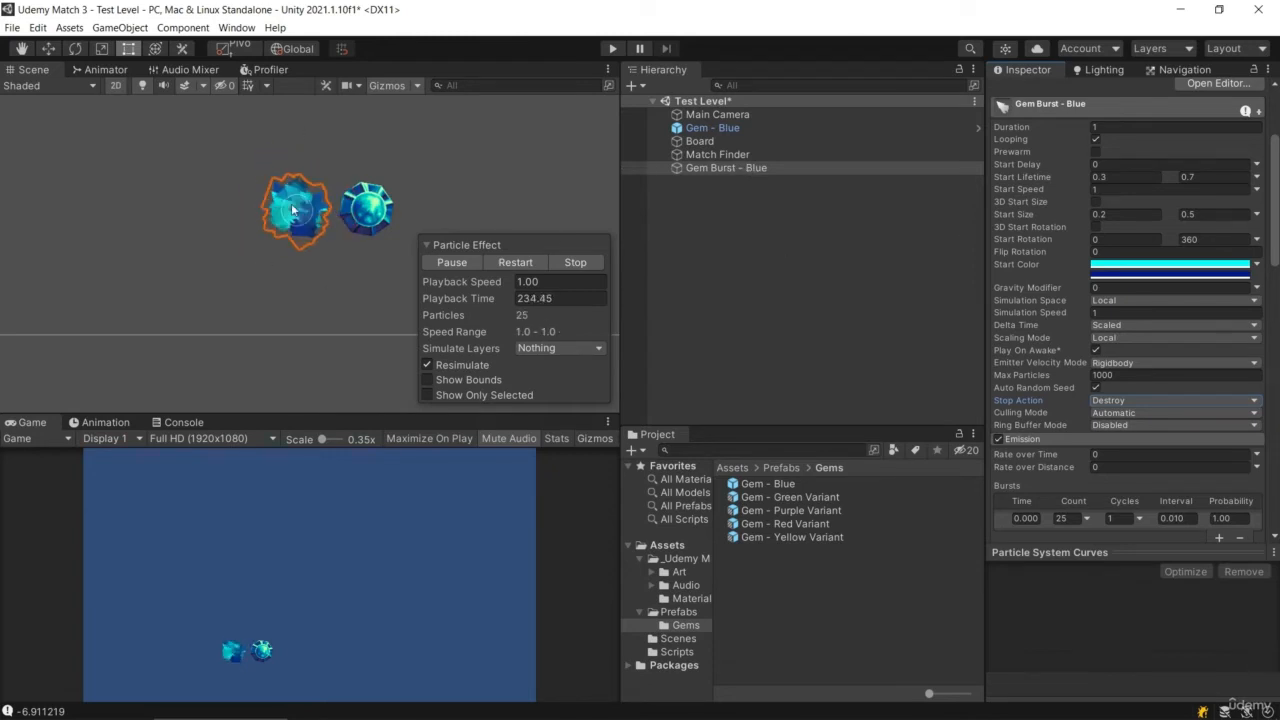
pyautogui.scroll(3, 1080, 194)
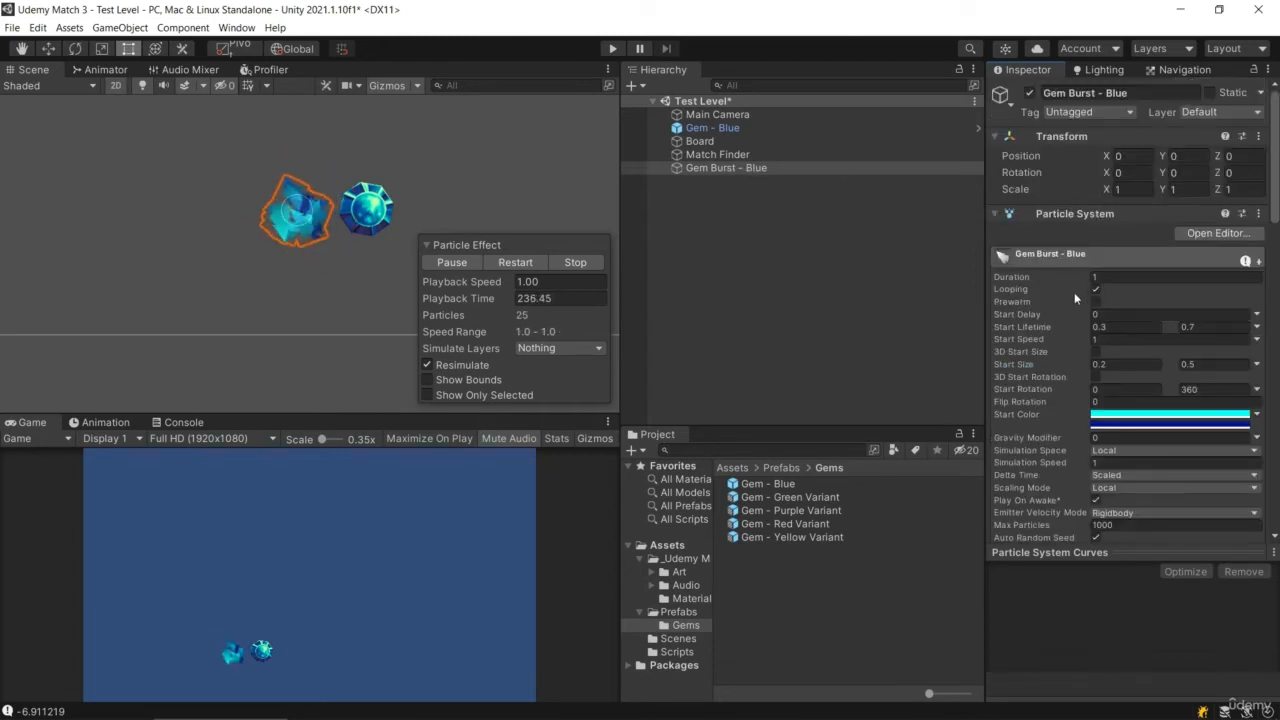
# Enable Size over Lifetime and apply the preset size curve that eases down from 1.0 to 0.0
pyautogui.scroll(-6, 1078, 290)
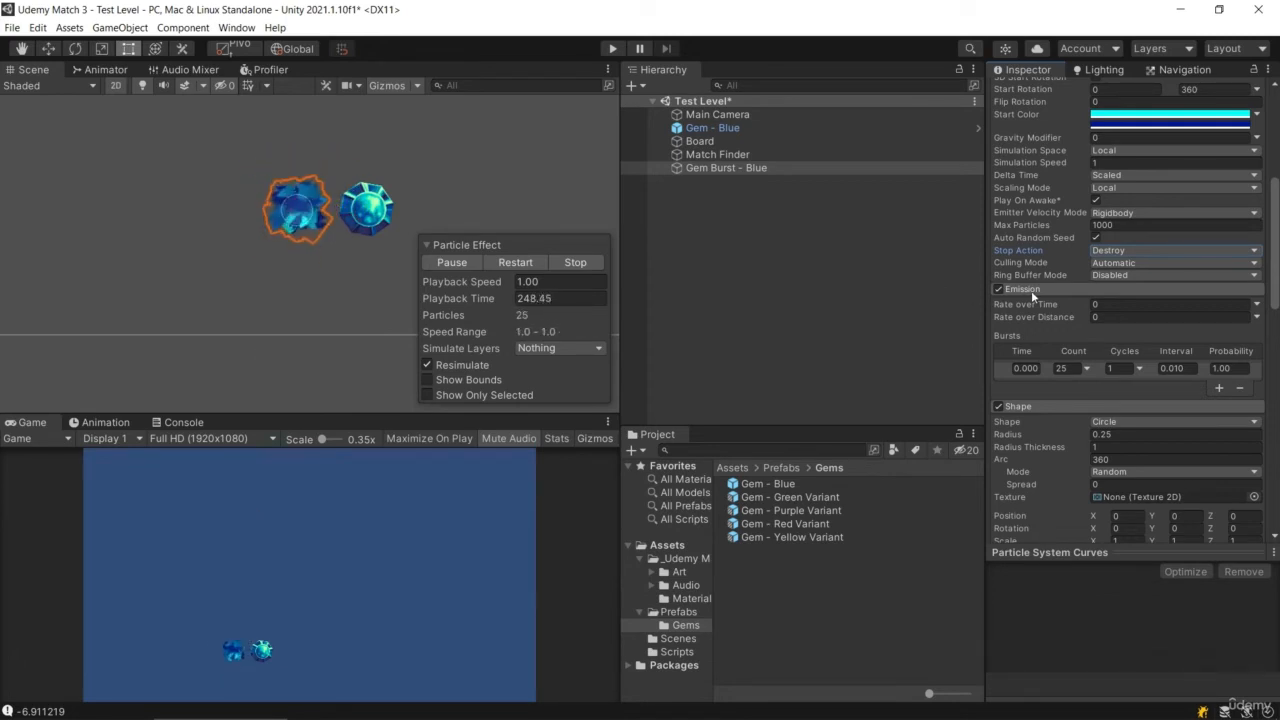
pyautogui.scroll(-10, 1031, 290)
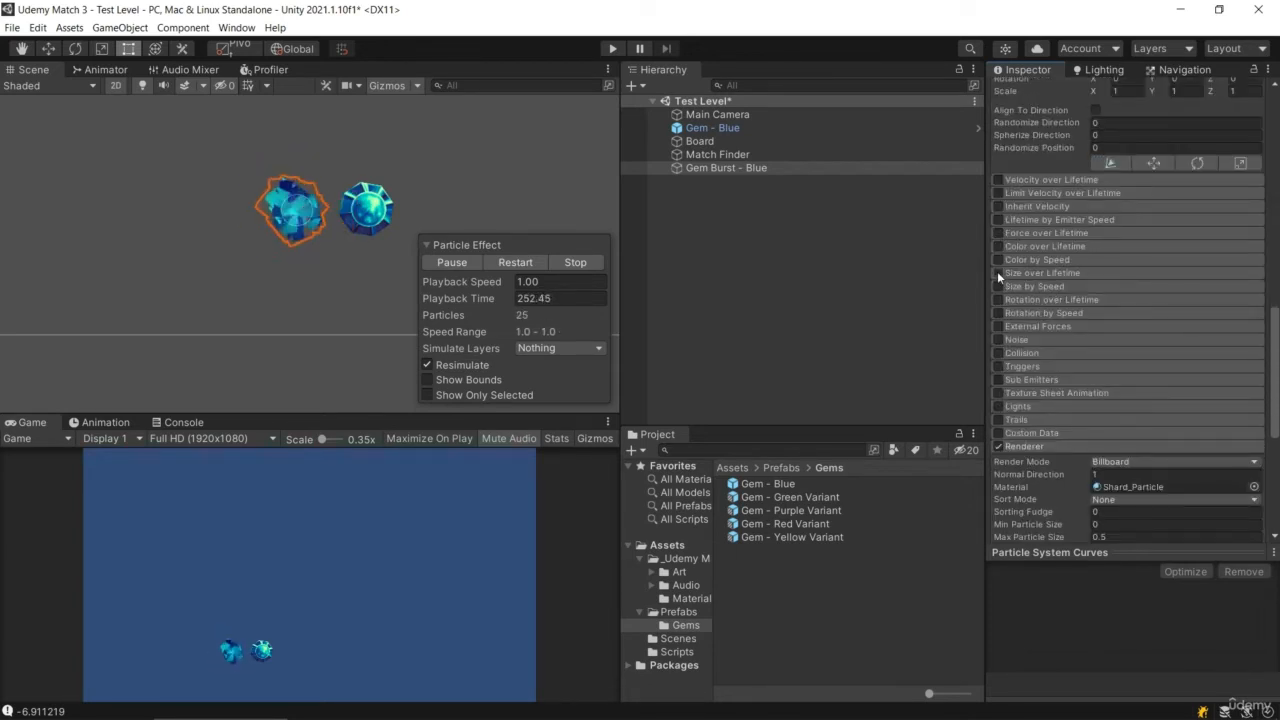
pyautogui.click(997, 273)
pyautogui.click(1020, 272)
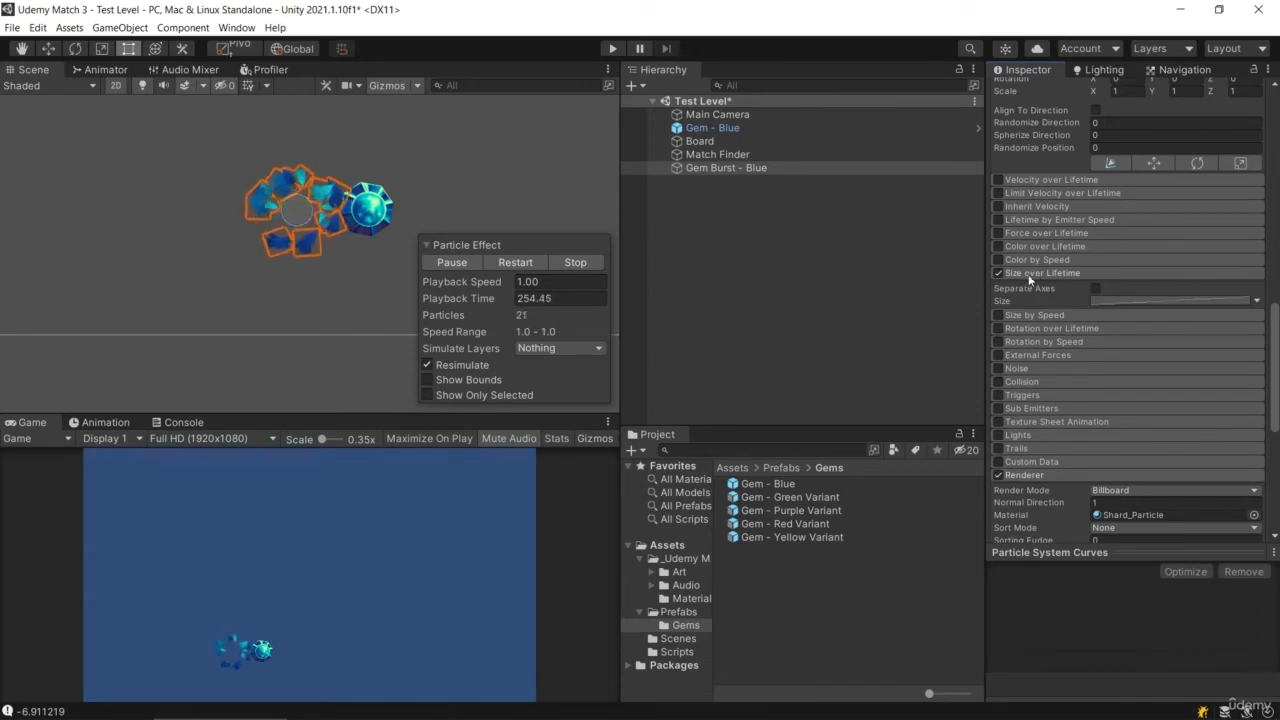
pyautogui.click(1176, 301)
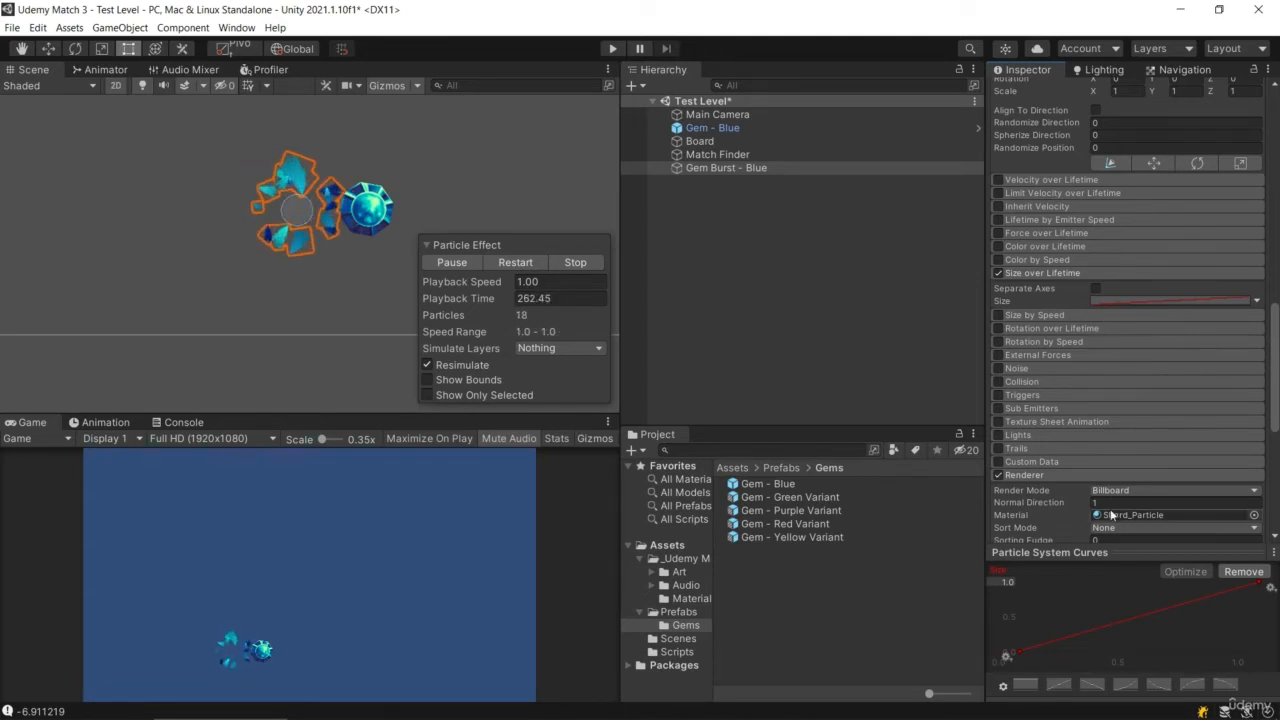
pyautogui.click(1231, 688)
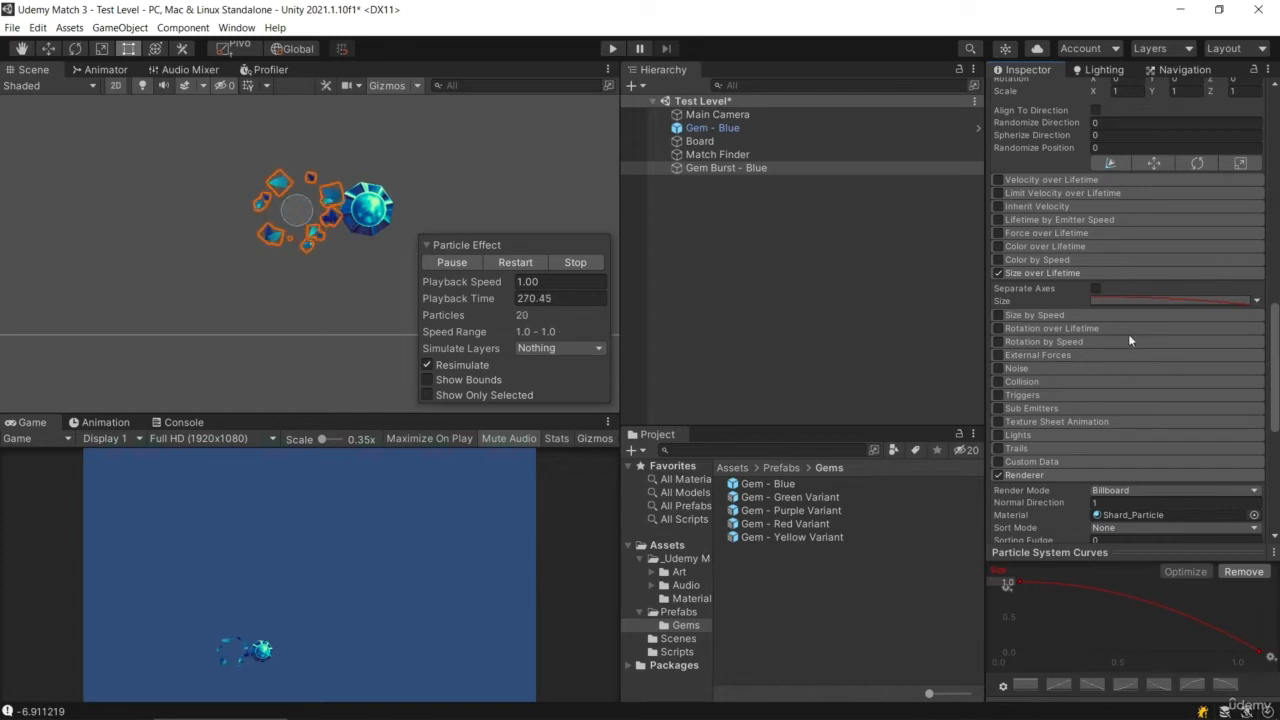
# Enable Rotation over Lifetime and set its Angular Velocity to Random Between Two Constants, 360 and -360
pyautogui.click(999, 328)
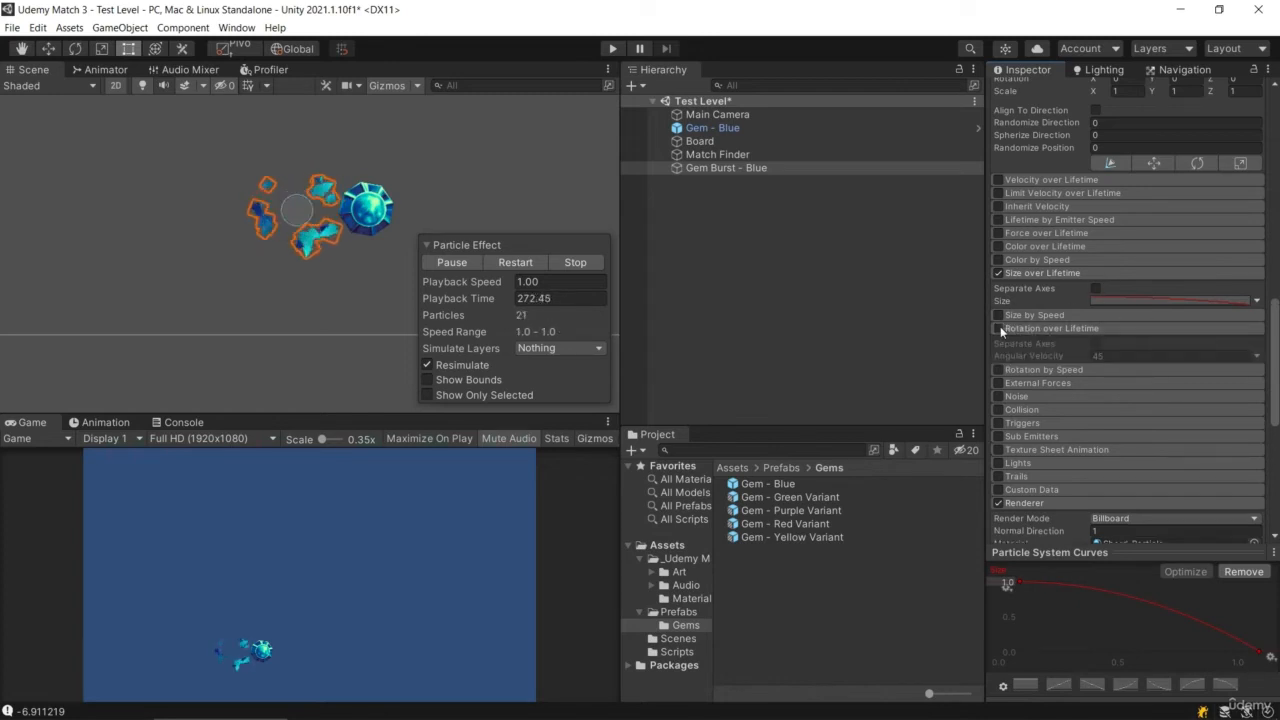
pyautogui.click(1258, 357)
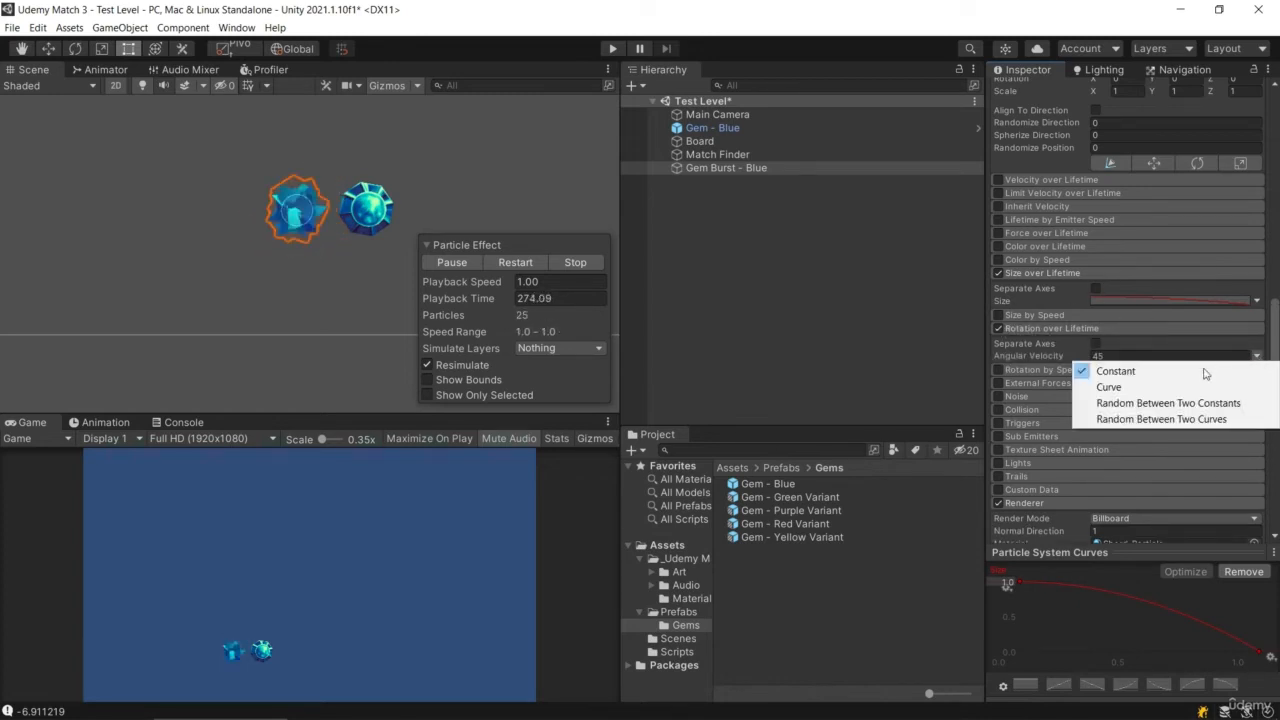
pyautogui.click(1184, 404)
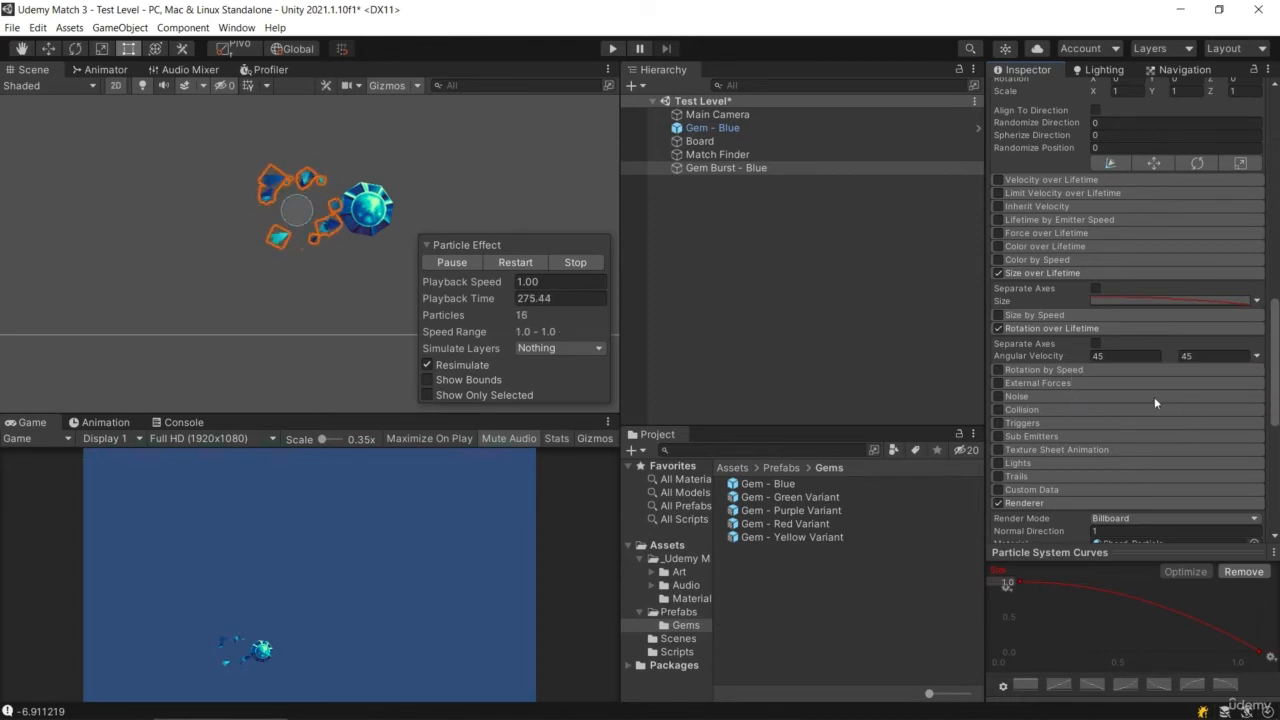
pyautogui.click(1124, 357)
pyautogui.write('360')
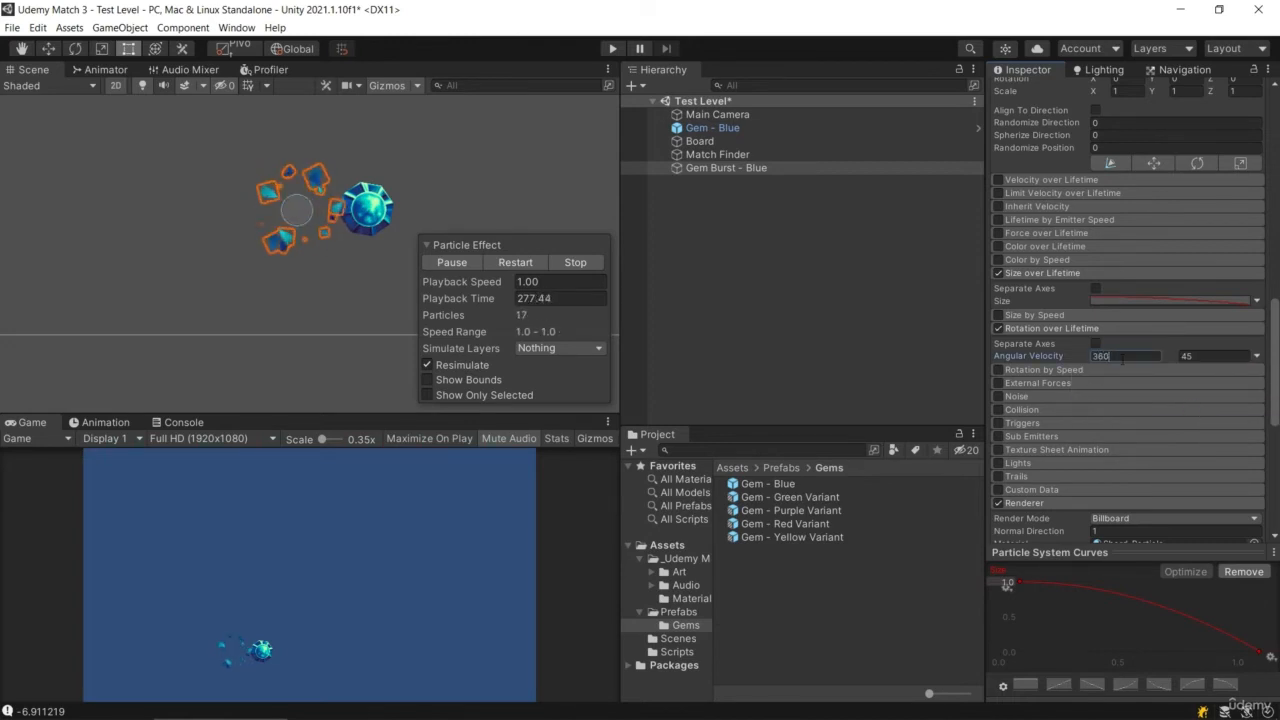
pyautogui.click(1210, 355)
pyautogui.write('-360')
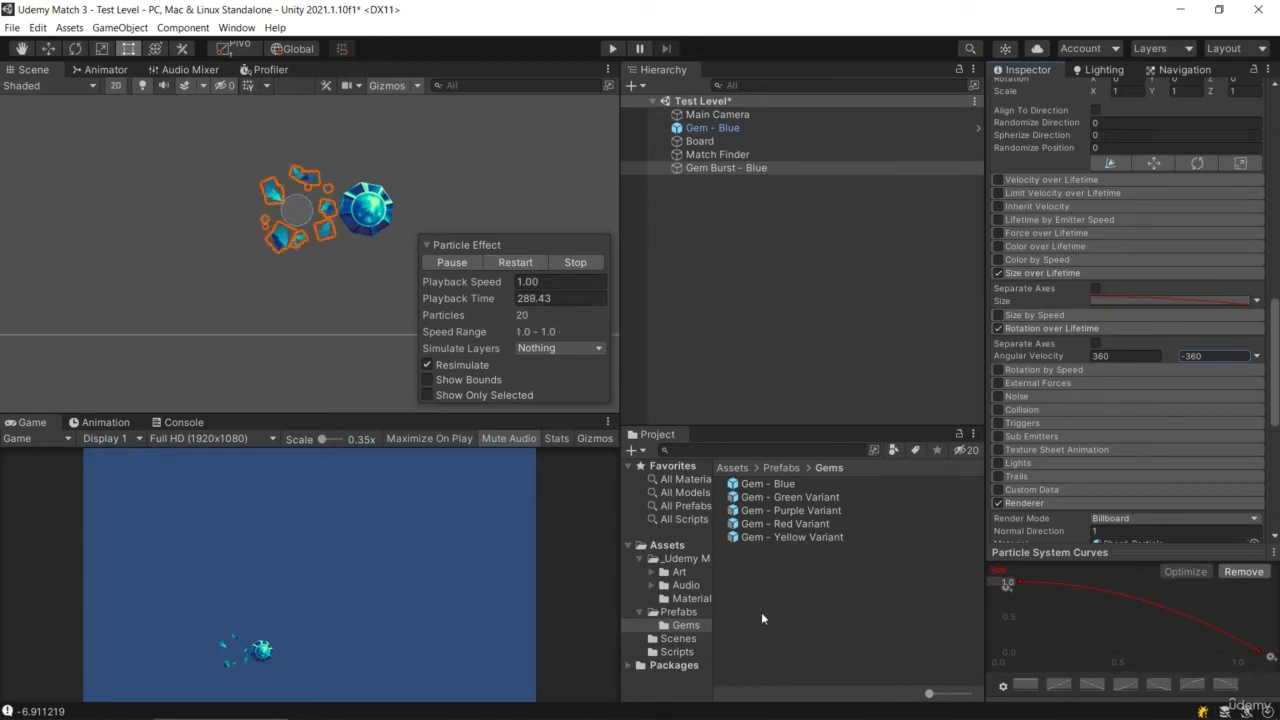
# Create an Effects folder inside Prefabs and save the Gem Burst - Blue object in it as a prefab
pyautogui.click(679, 611)
pyautogui.rightClick(838, 571)
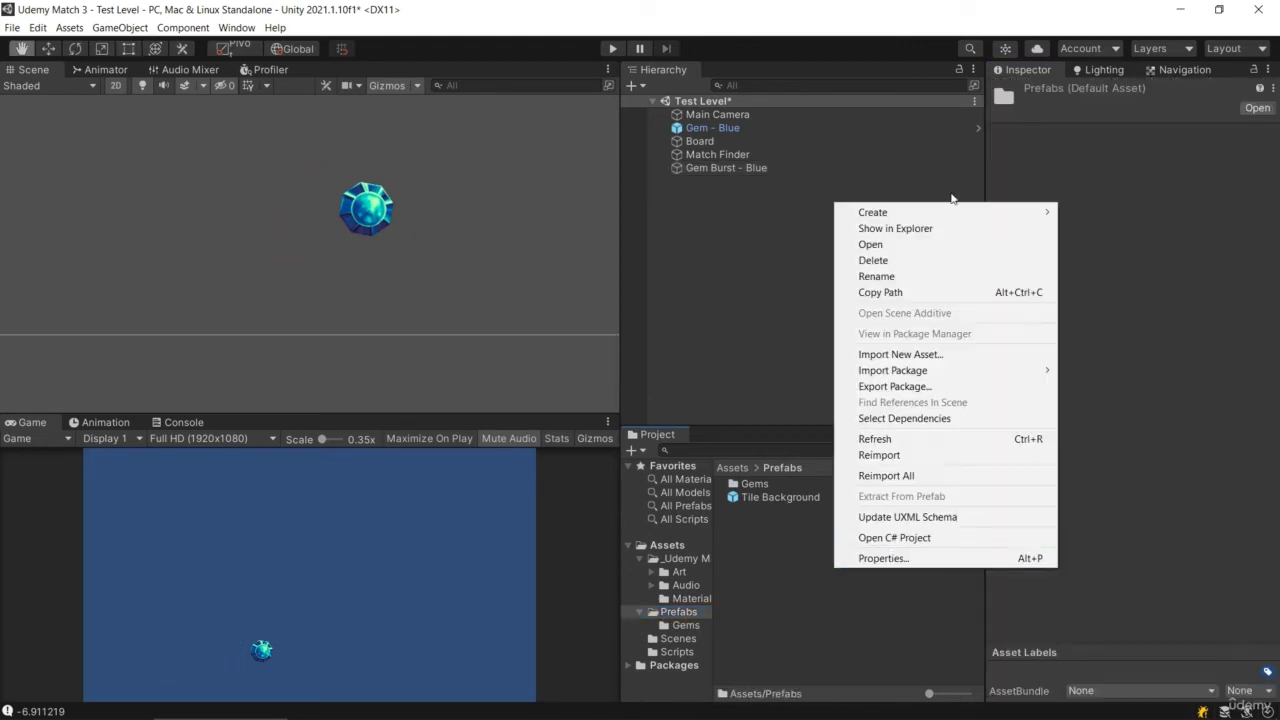
pyautogui.moveTo(940, 212)
pyautogui.click(1090, 103)
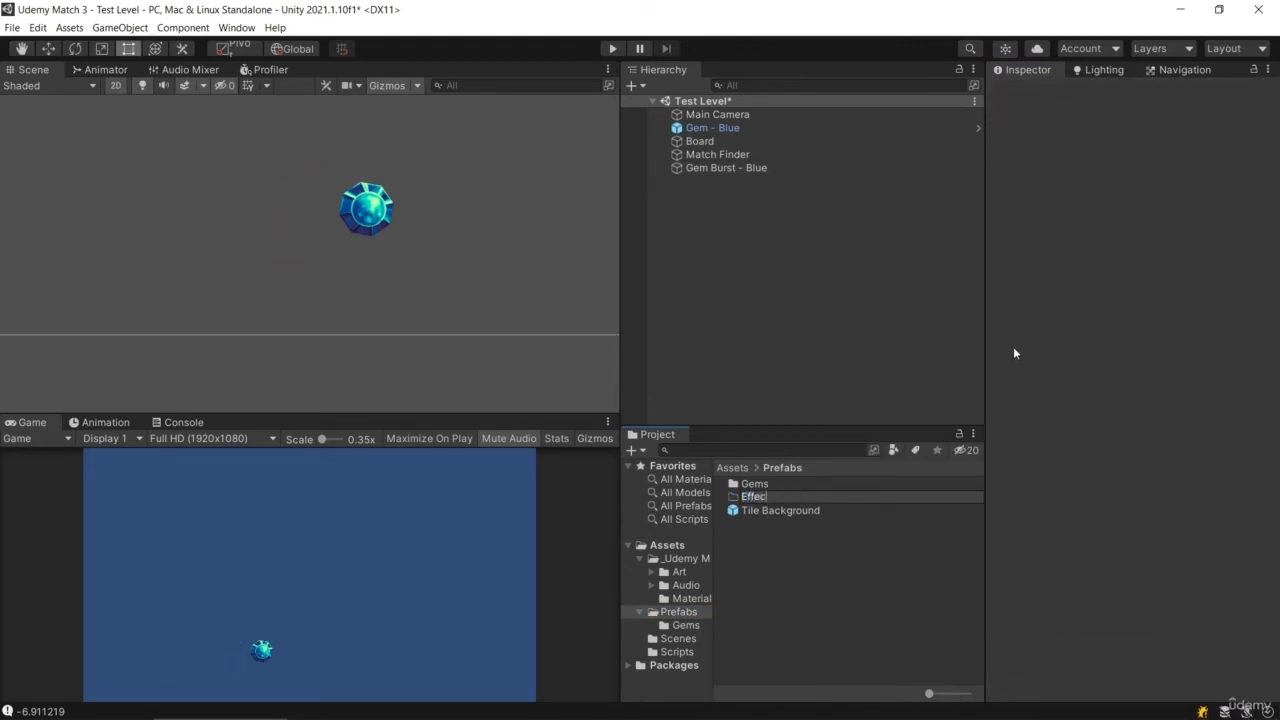
pyautogui.press('Return')
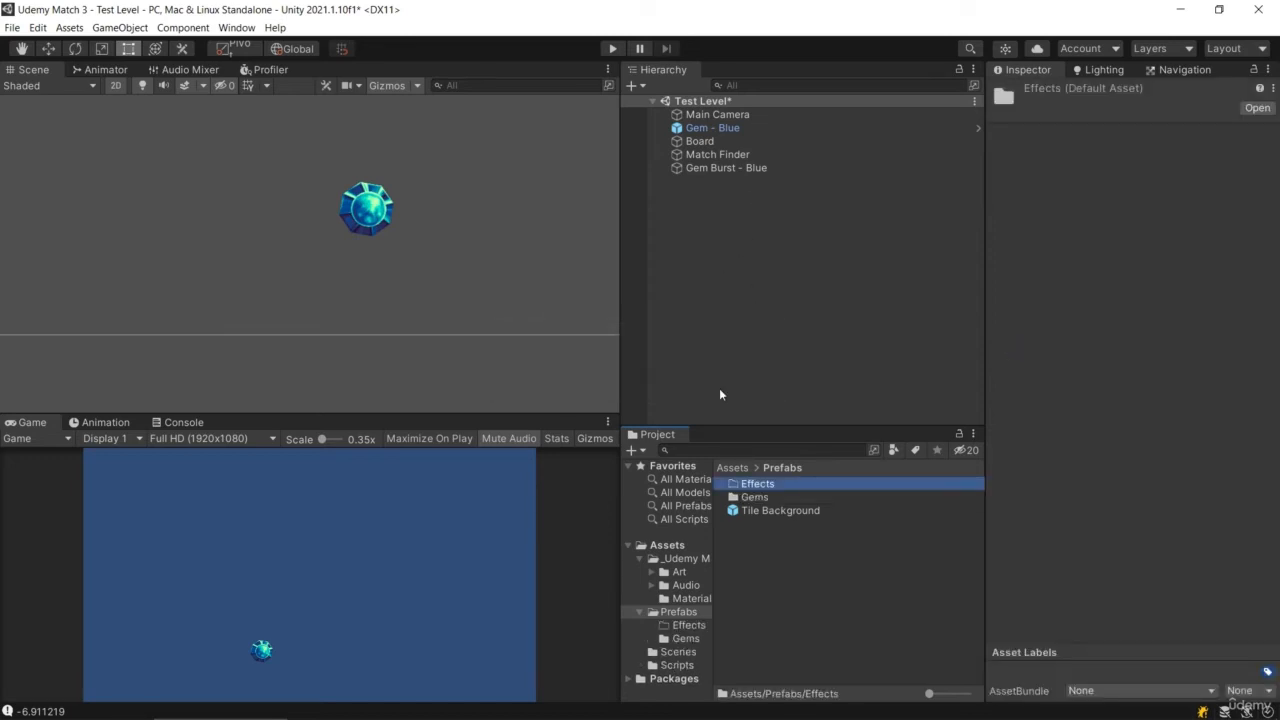
pyautogui.doubleClick(776, 484)
pyautogui.moveTo(714, 168); pyautogui.dragTo(771, 594)
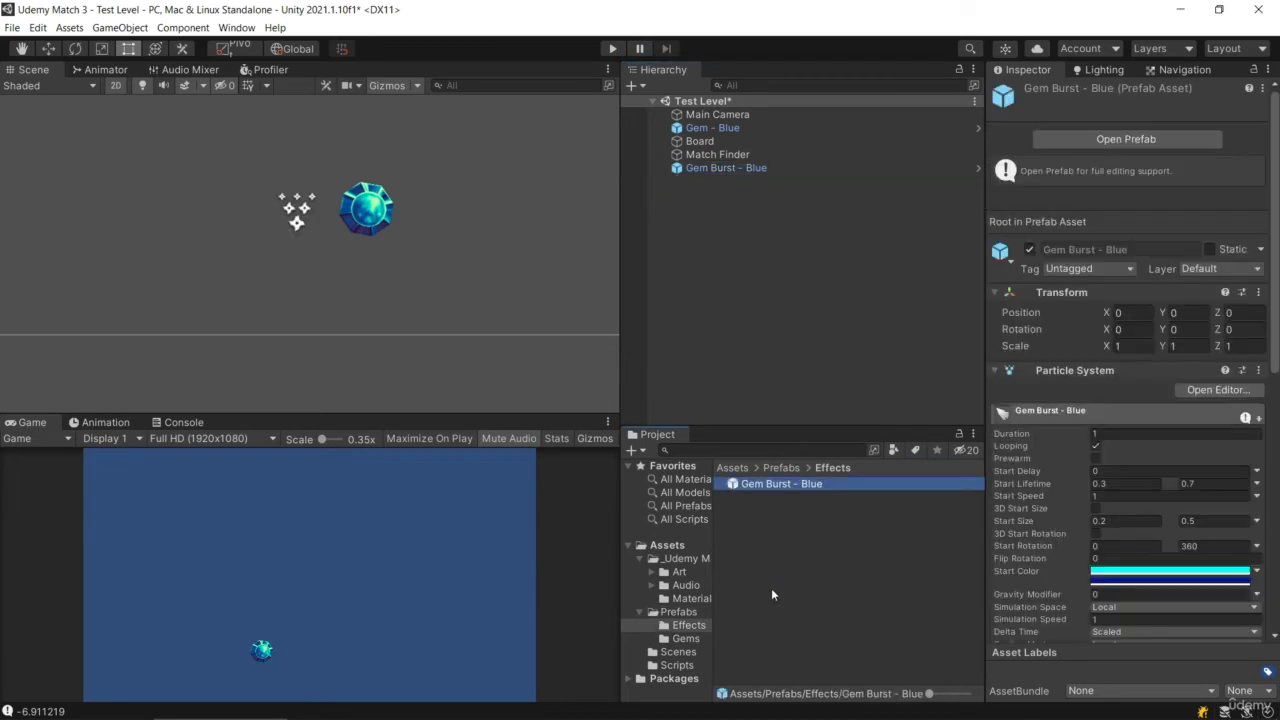
# Duplicate the Gem Burst - Blue object in the scene four times
pyautogui.click(739, 170)
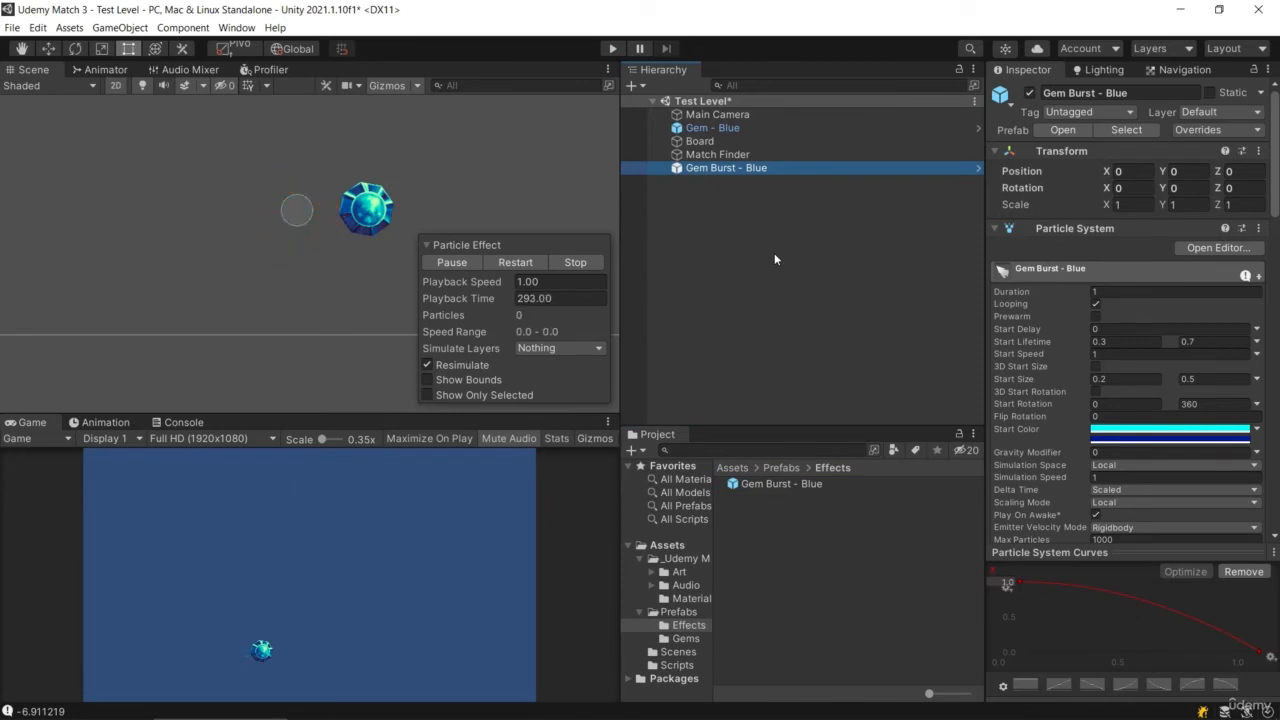
pyautogui.hotkey('ctrl', 'd')
pyautogui.hotkey('ctrl', 'd')
pyautogui.hotkey('ctrl', 'd')
pyautogui.hotkey('ctrl', 'd')
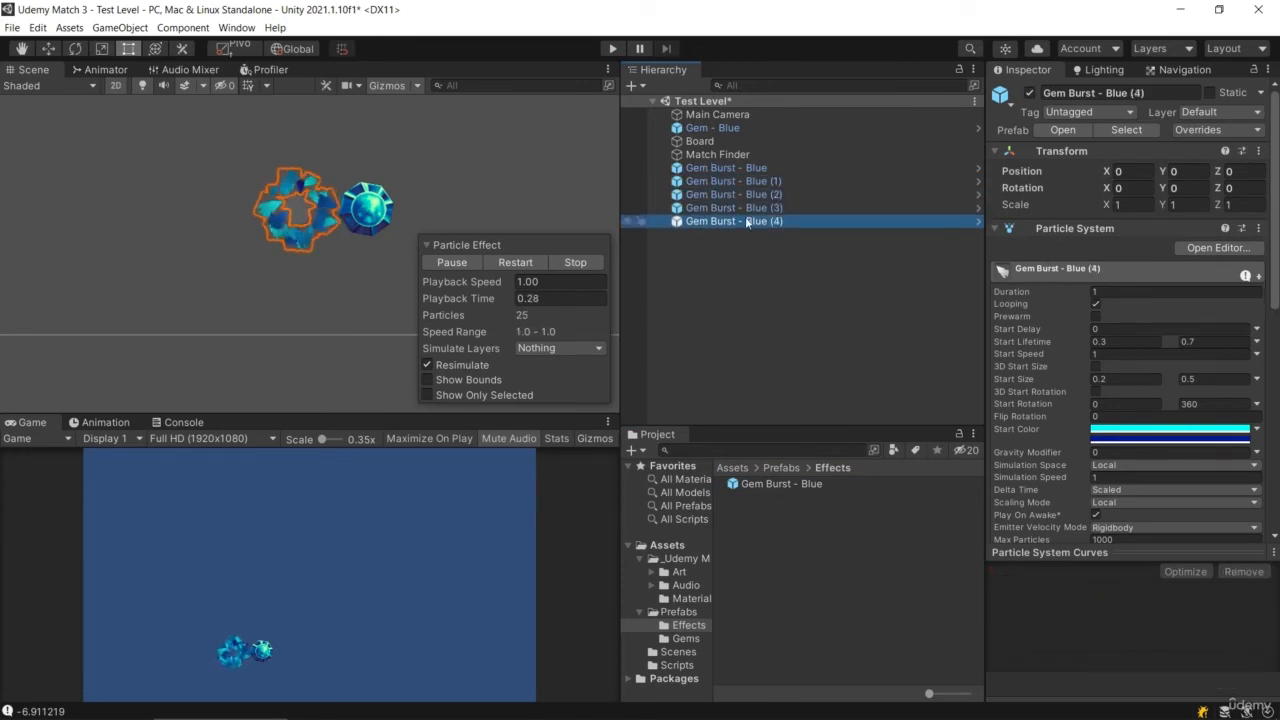
# Rename the first two burst duplicates as Gem Burst - Red and Gem Burst - Green
pyautogui.click(767, 182)
pyautogui.click(757, 184)
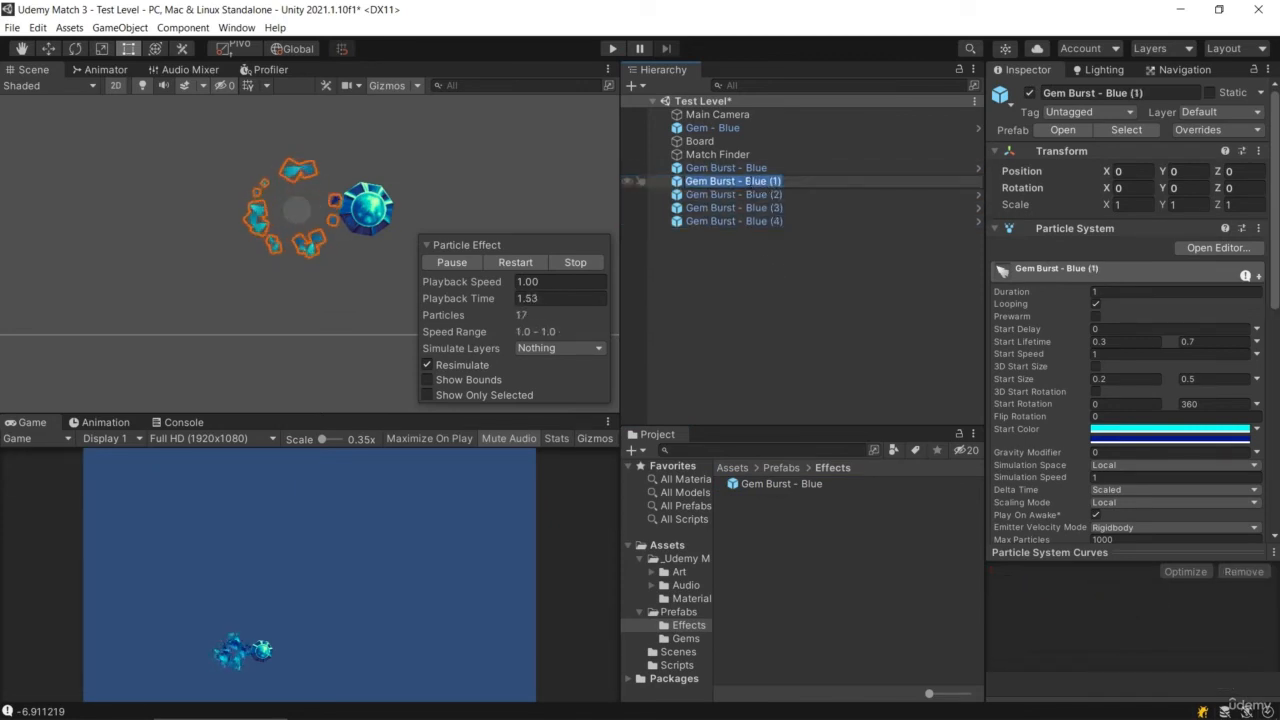
pyautogui.write('Red')
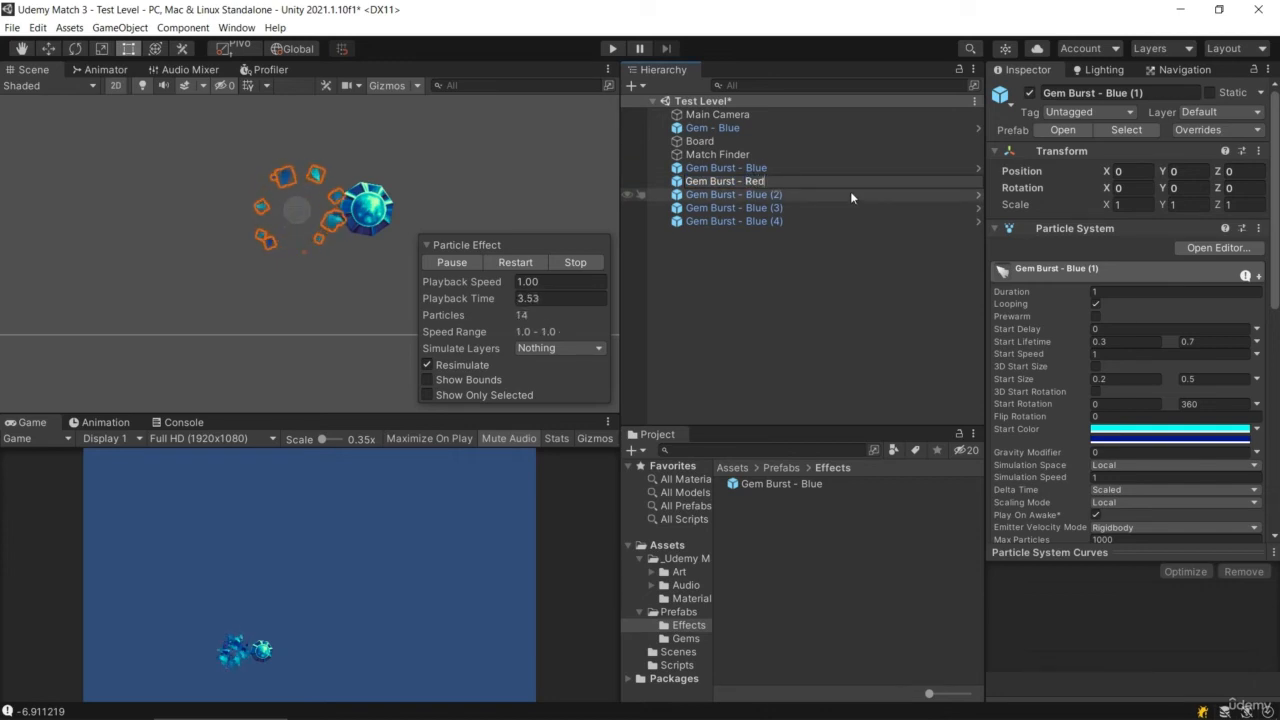
pyautogui.click(824, 194)
pyautogui.click(776, 198)
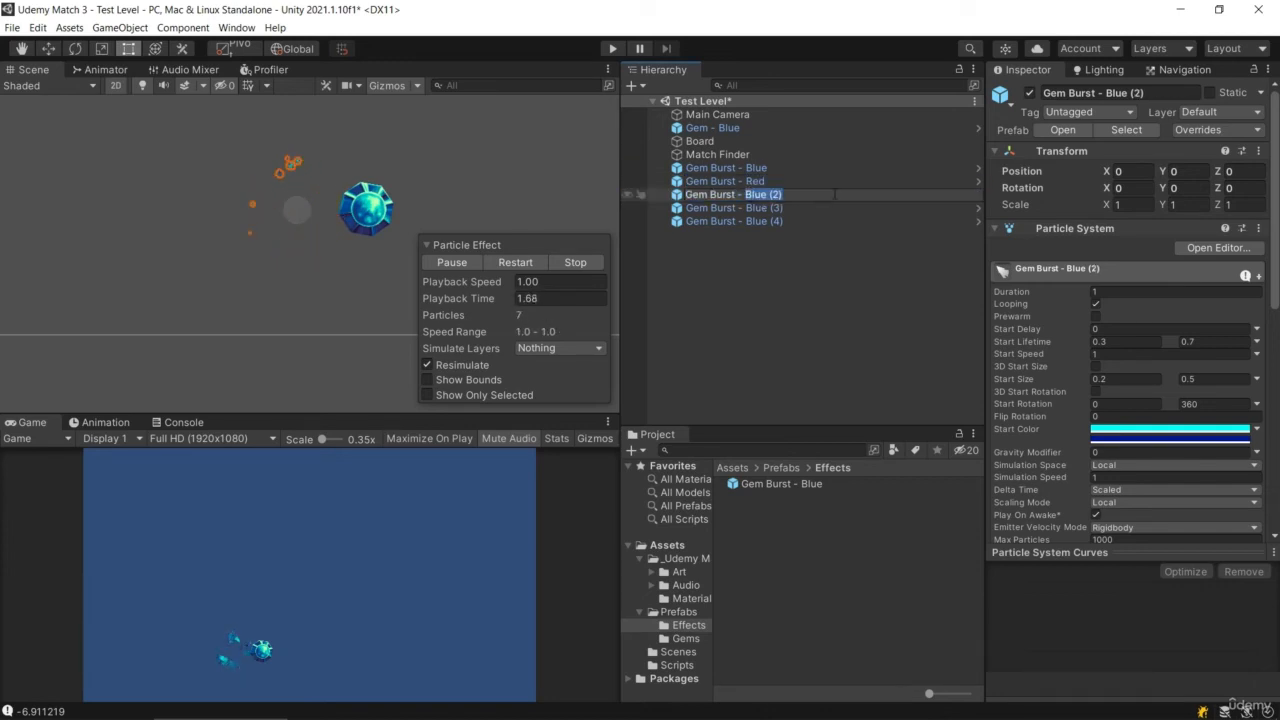
pyautogui.write('Green')
pyautogui.press('Return')
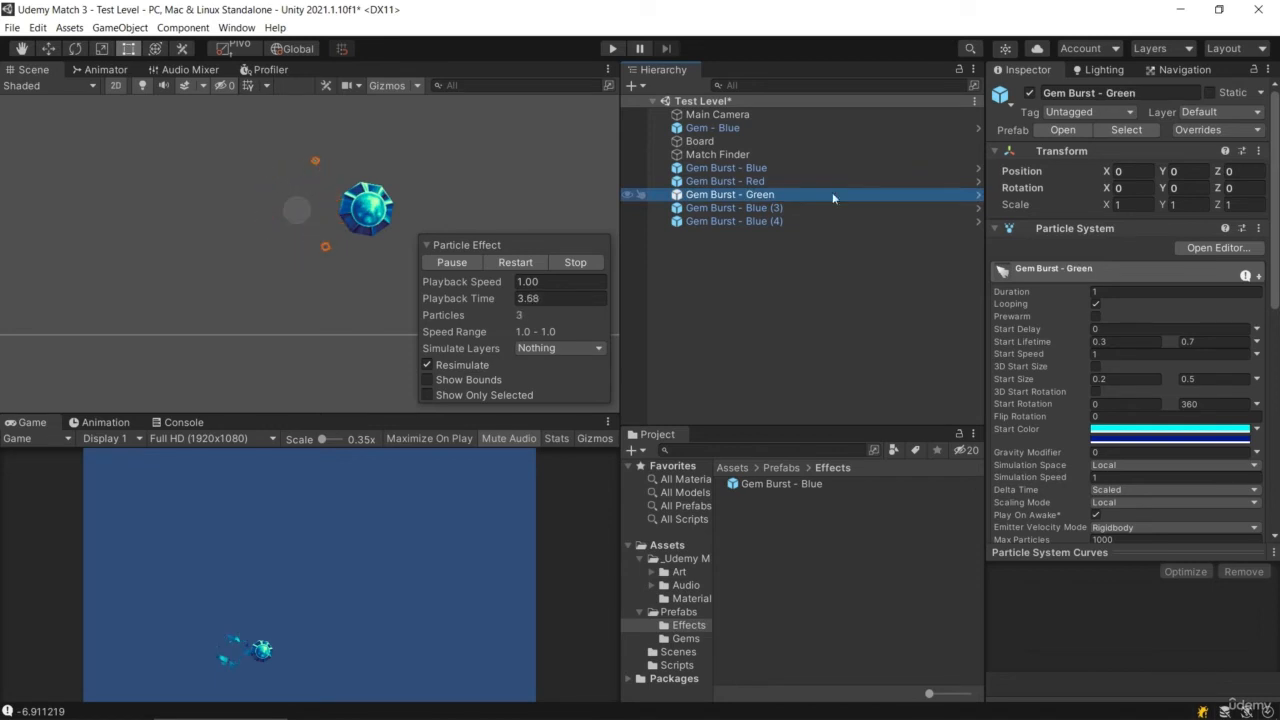
# Rename the remaining two burst duplicates as Gem Burst - Yellow and Gem Burst - Purple
pyautogui.click(778, 209)
pyautogui.click(750, 217)
pyautogui.moveTo(746, 209); pyautogui.dragTo(840, 221)
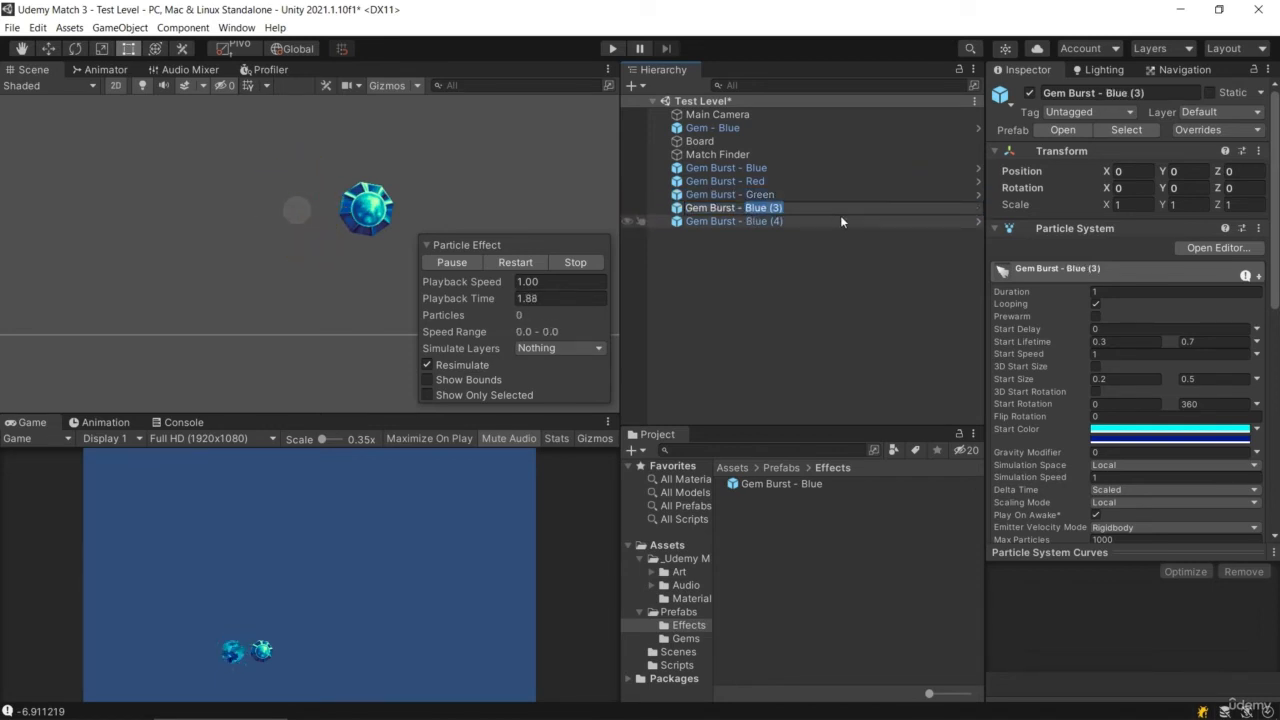
pyautogui.write('Yellow')
pyautogui.press('Return')
pyautogui.click(790, 222)
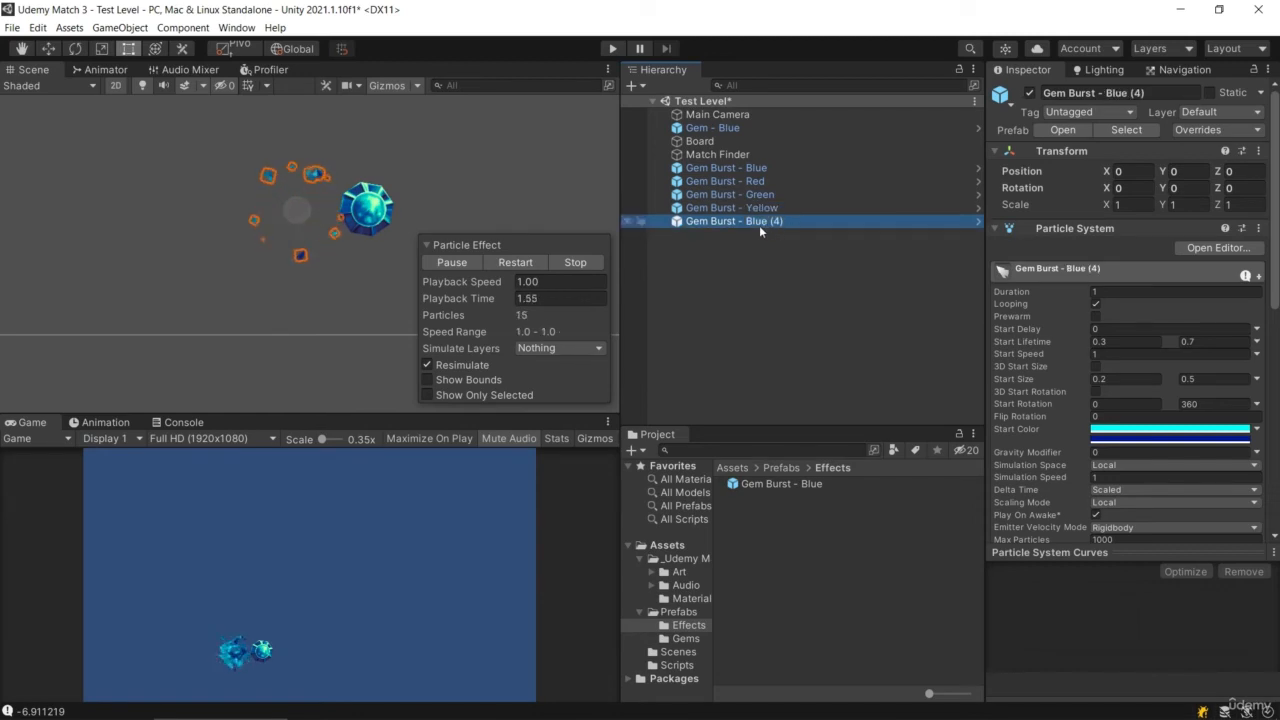
pyautogui.click(746, 222)
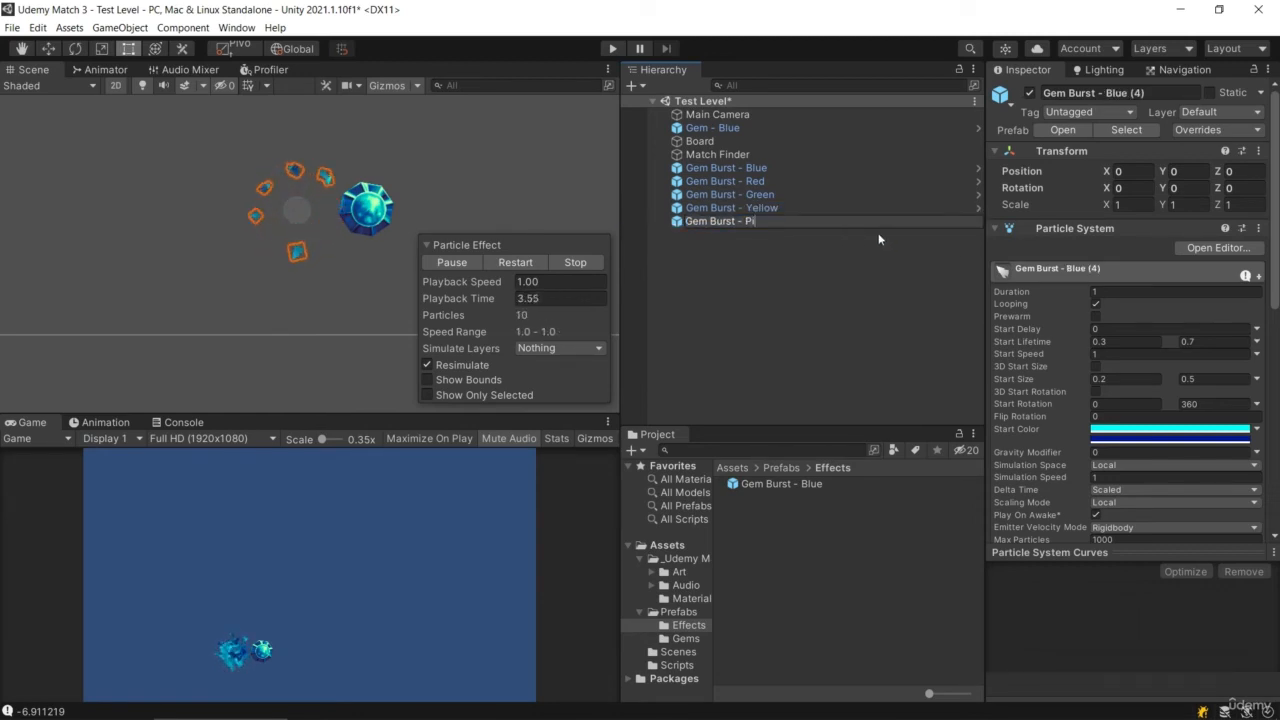
pyautogui.write('Purple')
pyautogui.press('Return')
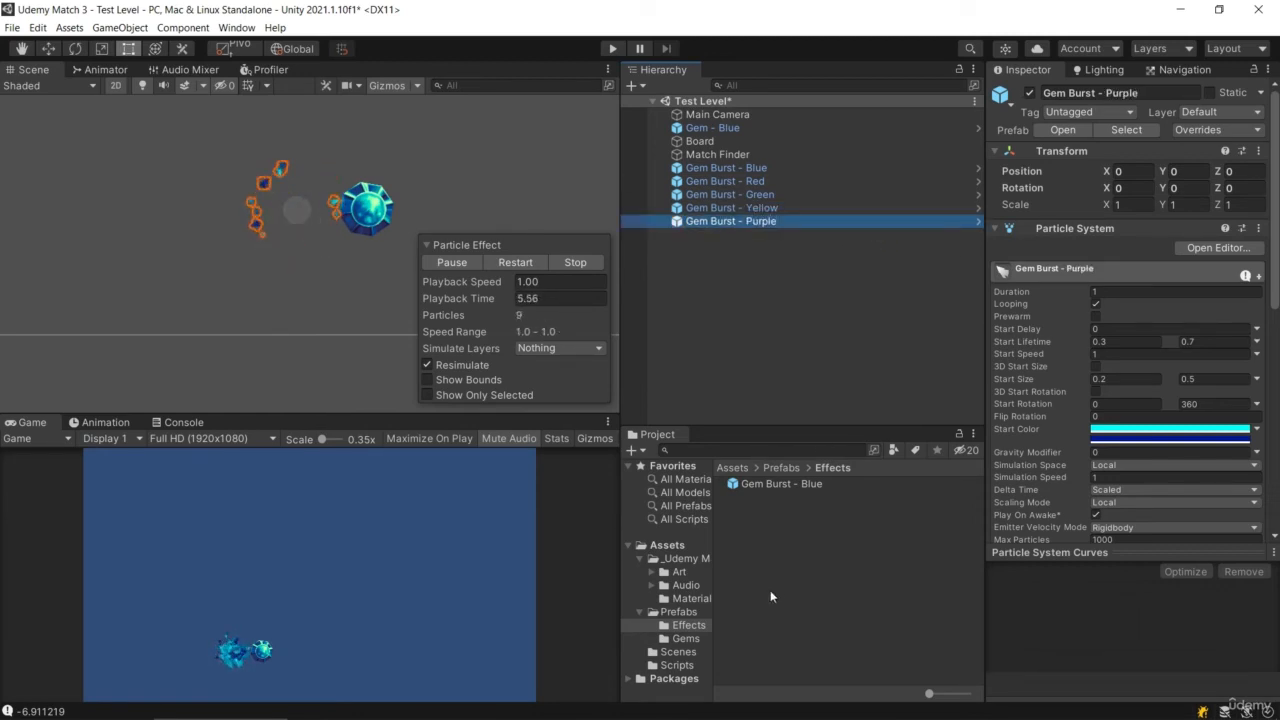
pyautogui.click(680, 640)
pyautogui.click(688, 625)
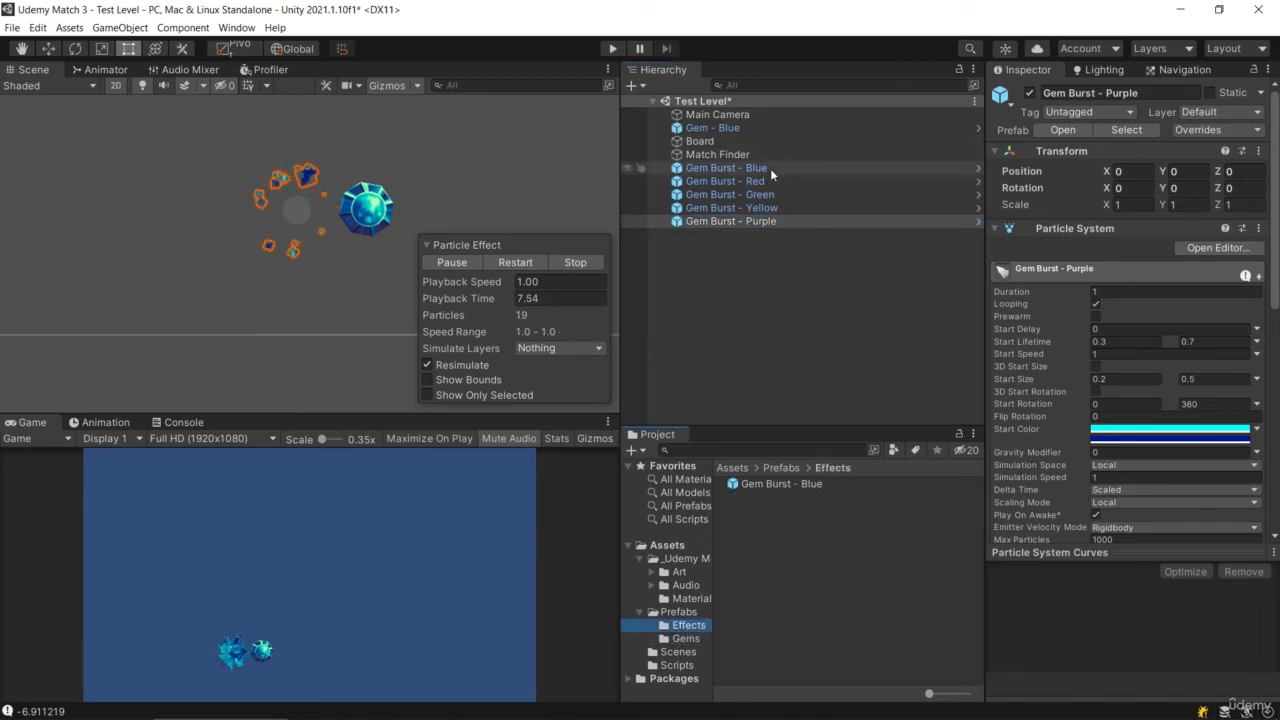
# Change the two start colors of Gem Burst - Red to a bright red and a dark red, 930500
pyautogui.click(820, 181)
pyautogui.click(1157, 432)
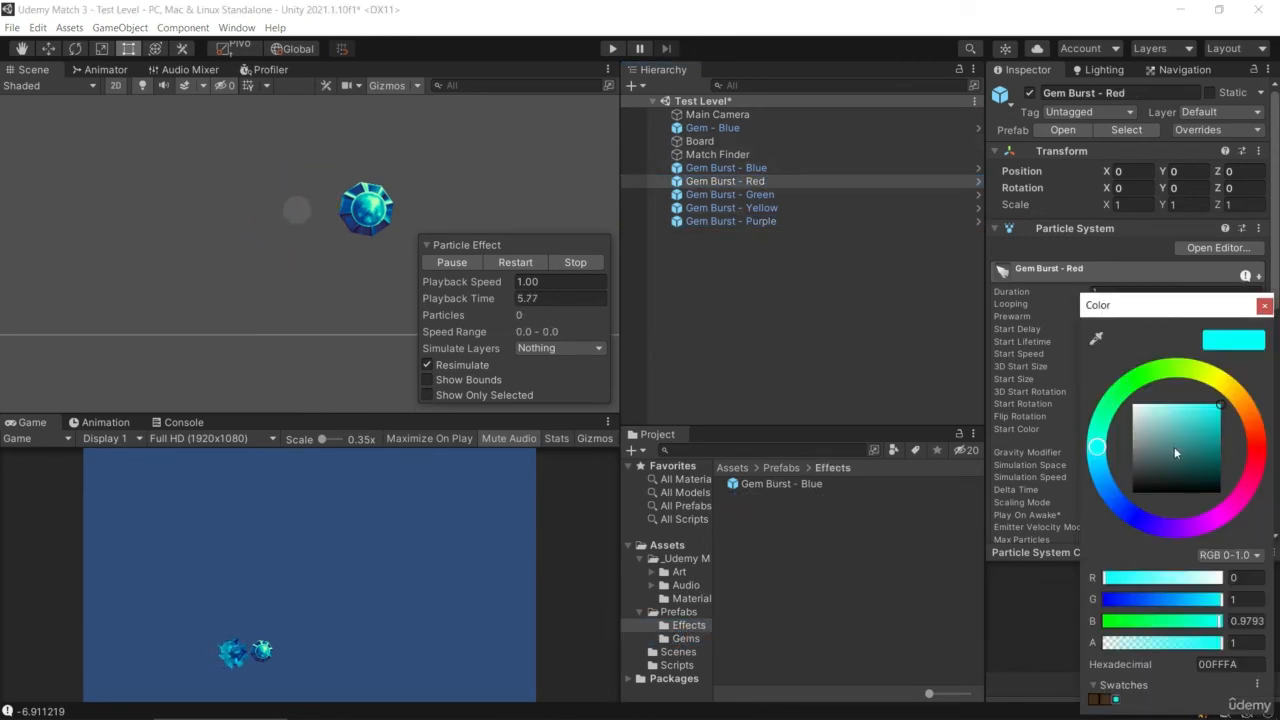
pyautogui.click(1257, 448)
pyautogui.click(1034, 442)
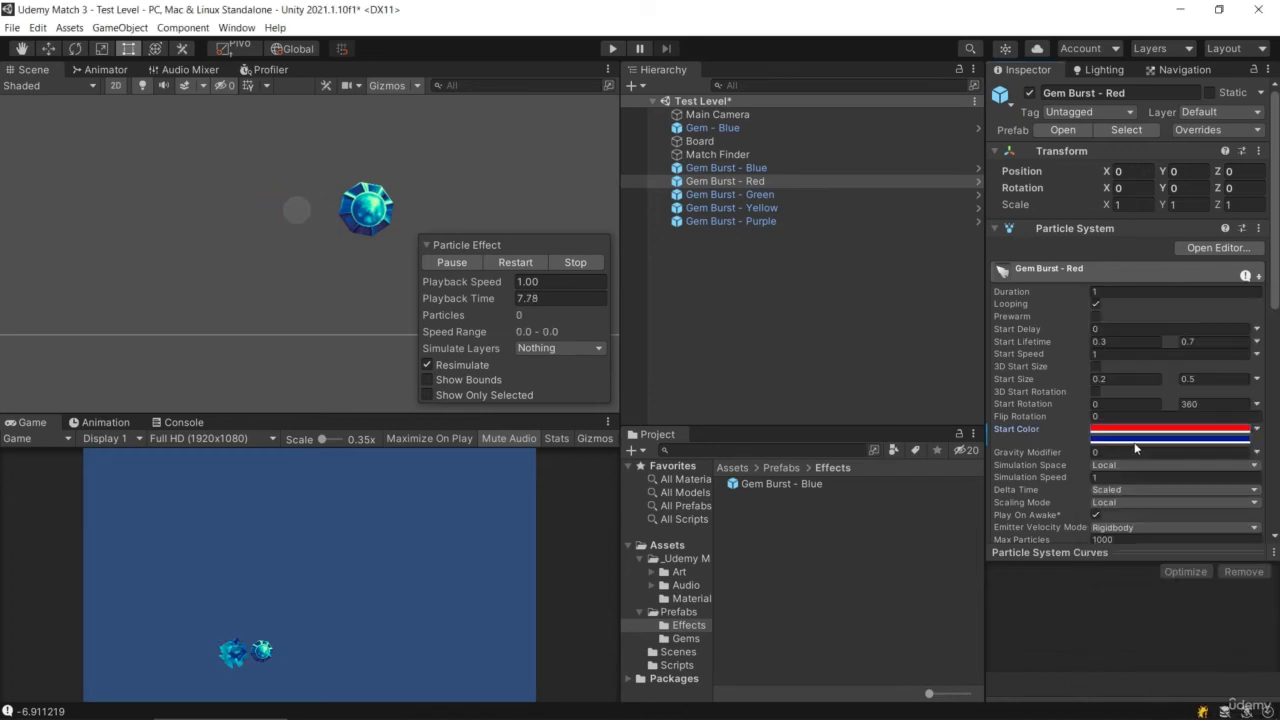
pyautogui.click(1136, 443)
pyautogui.click(1262, 453)
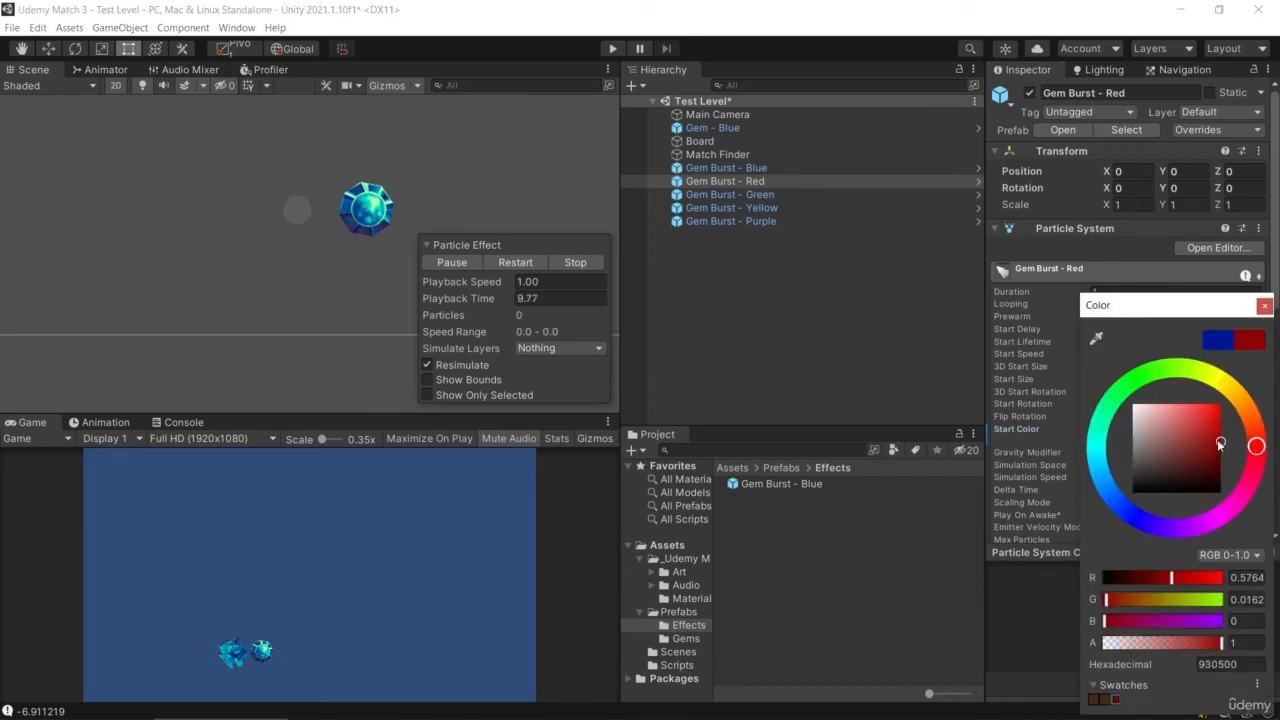
pyautogui.click(1039, 430)
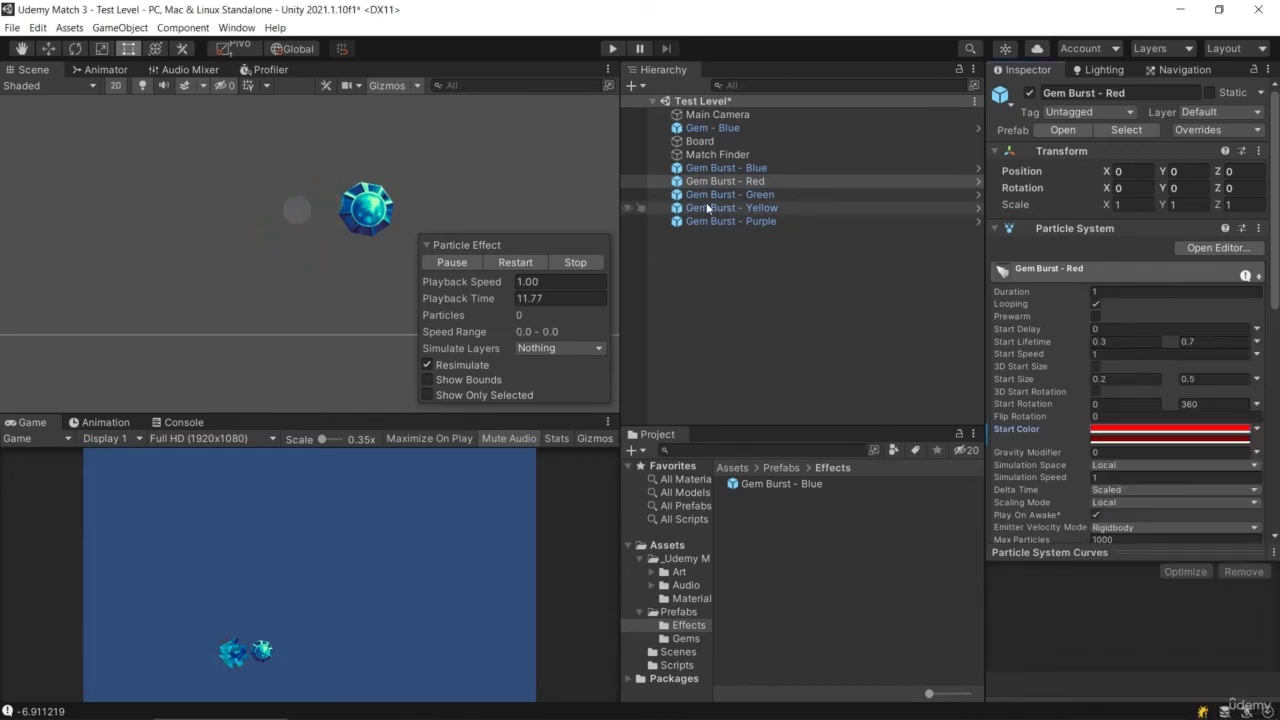
# Change the two start colors of Gem Burst - Green to bright green, 0FFF00, and dark green, 087E00
pyautogui.click(755, 195)
pyautogui.click(1159, 434)
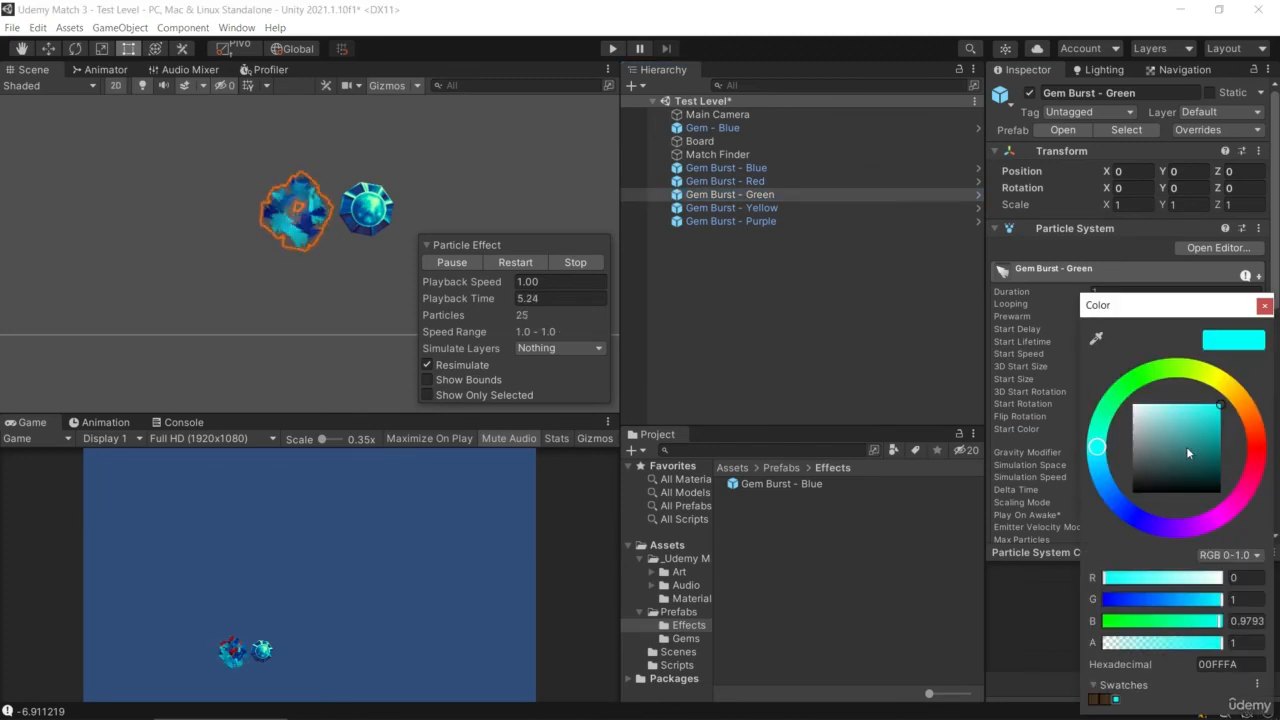
pyautogui.click(1143, 380)
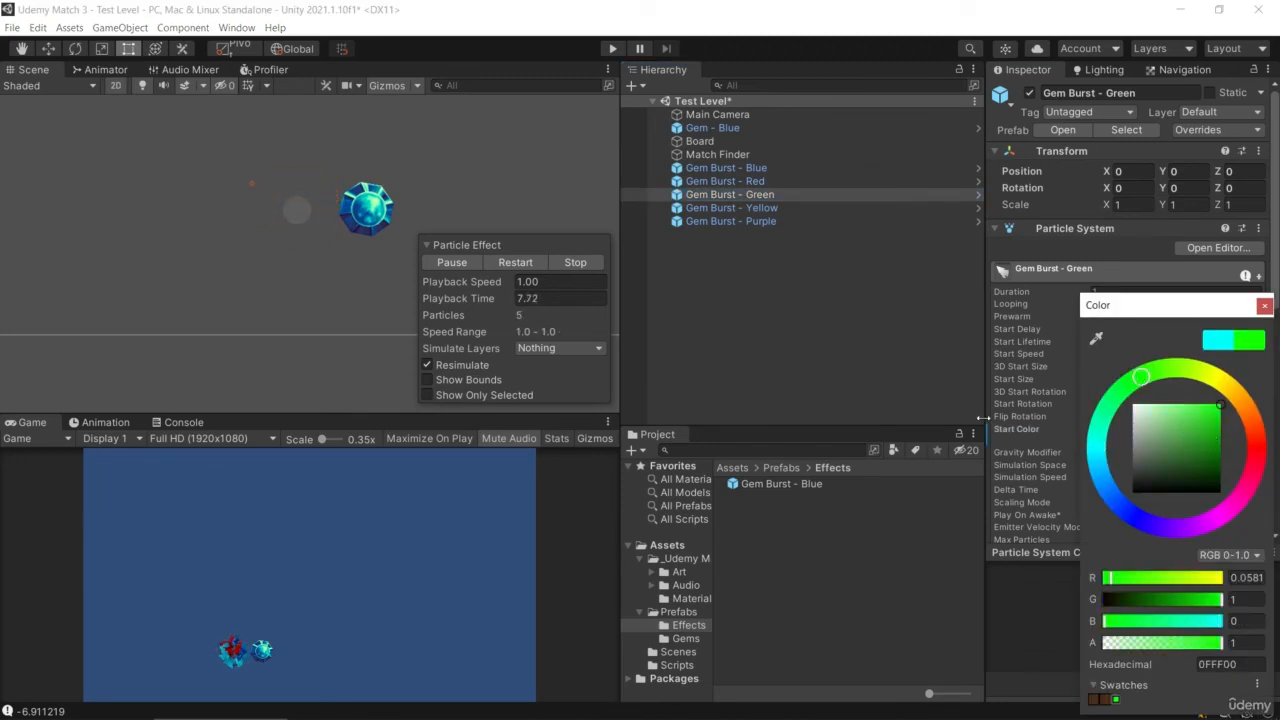
pyautogui.click(1026, 443)
pyautogui.click(1131, 443)
pyautogui.click(1149, 376)
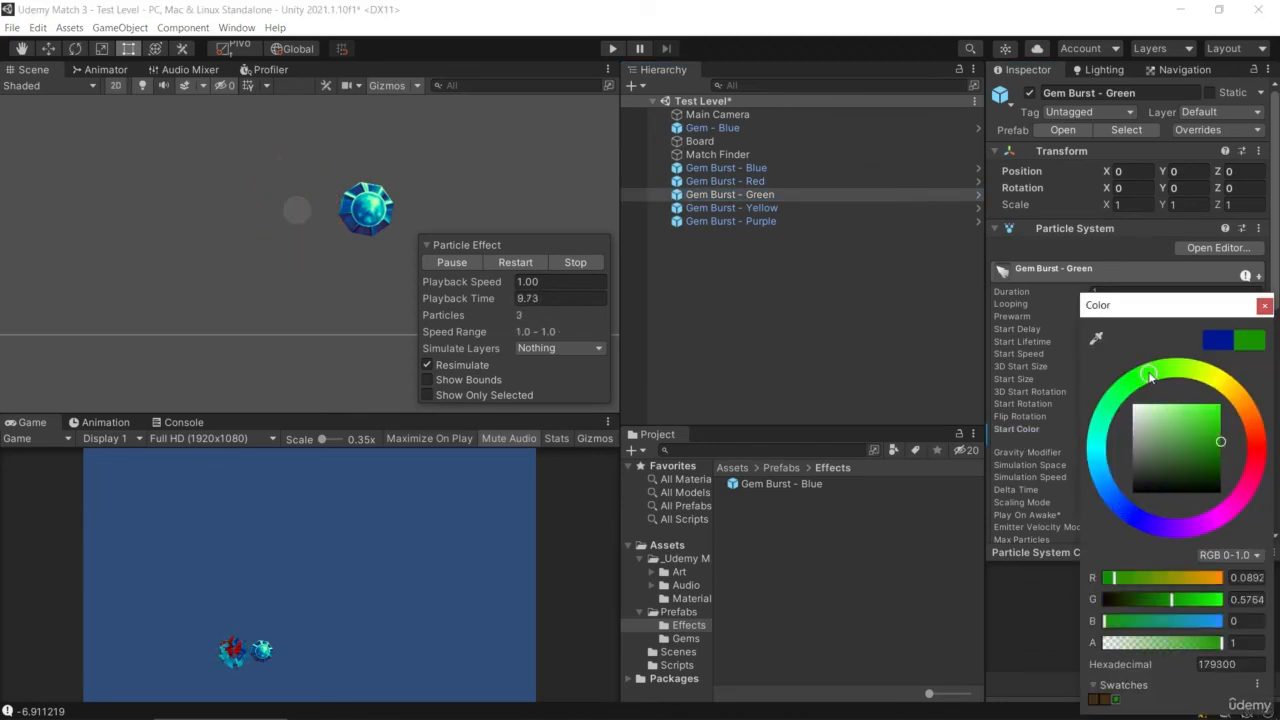
pyautogui.click(1222, 450)
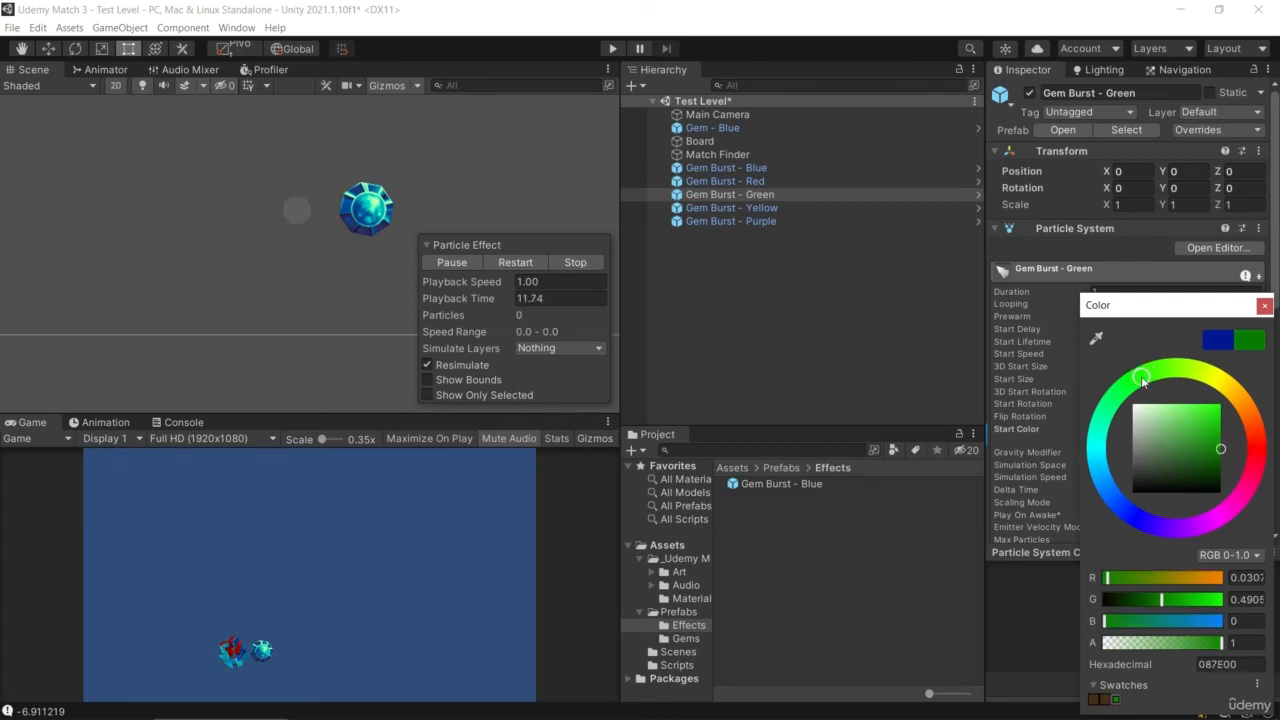
# Change the two start colors of Gem Burst - Yellow to yellow, FFFF00, and dark orange, 9A5203
pyautogui.click(731, 207)
pyautogui.click(1176, 437)
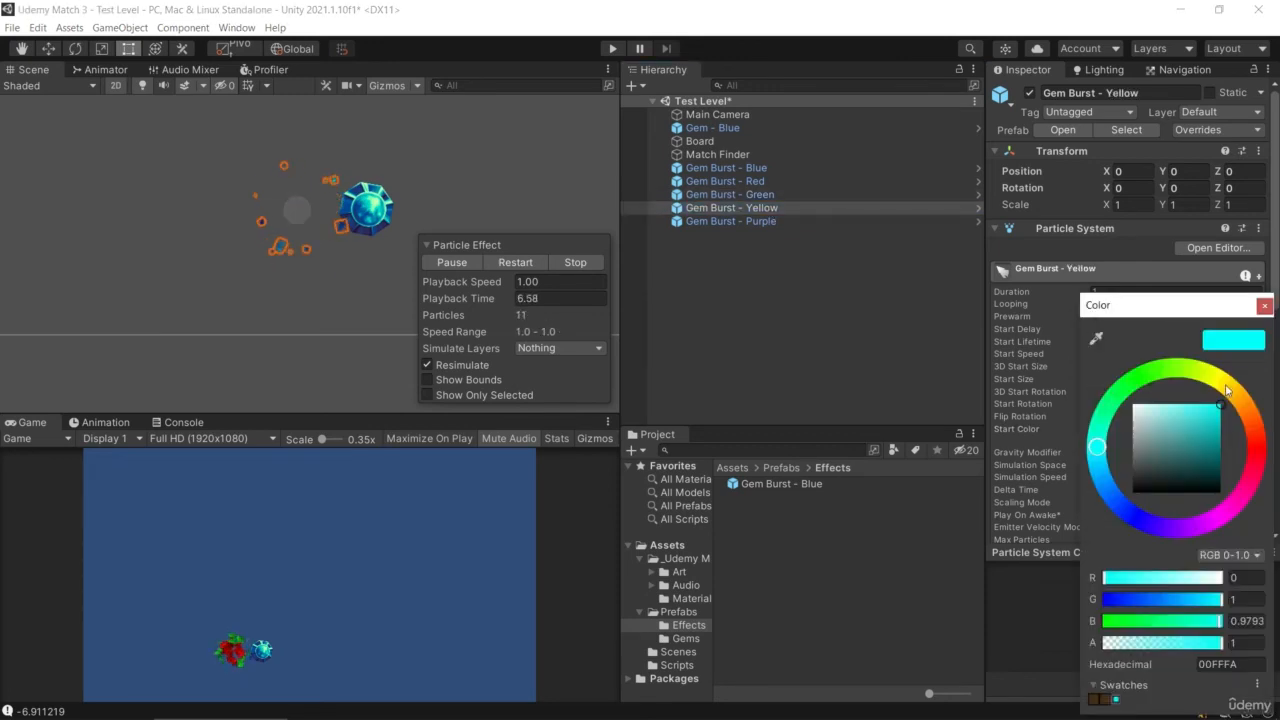
pyautogui.moveTo(1227, 391); pyautogui.dragTo(1218, 386)
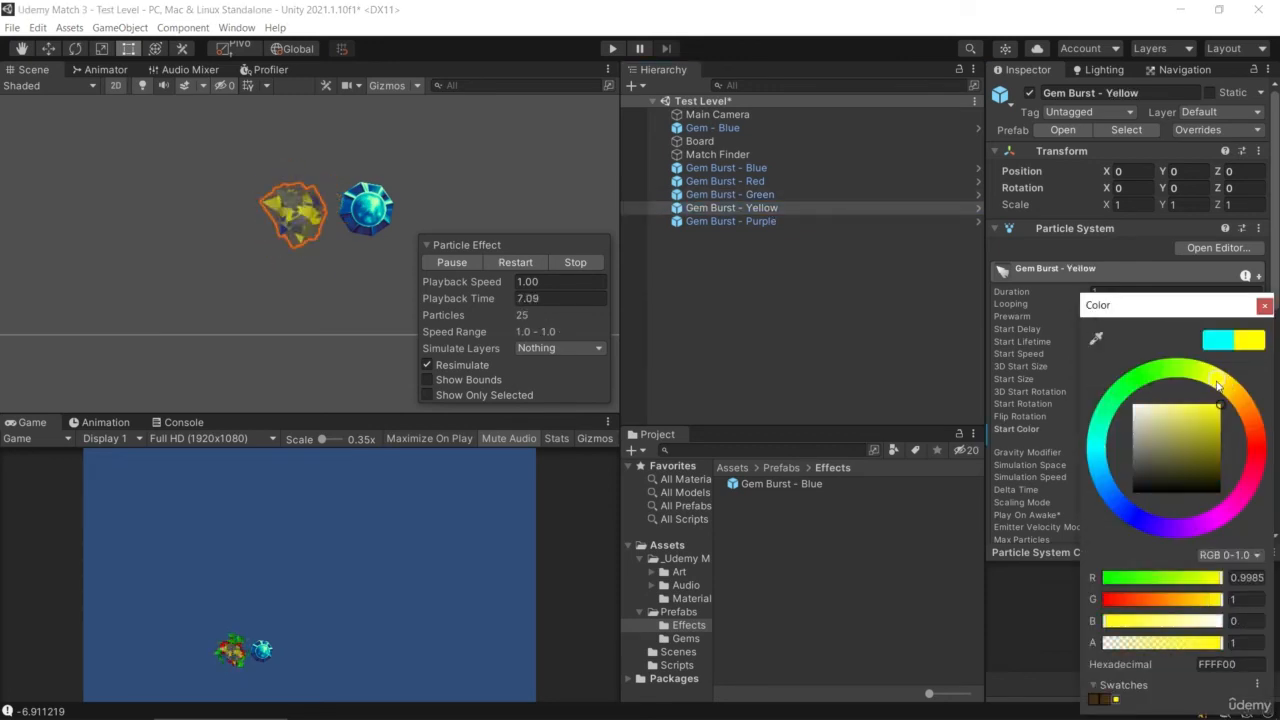
pyautogui.click(1032, 435)
pyautogui.click(1134, 442)
pyautogui.moveTo(1238, 398); pyautogui.dragTo(1246, 408)
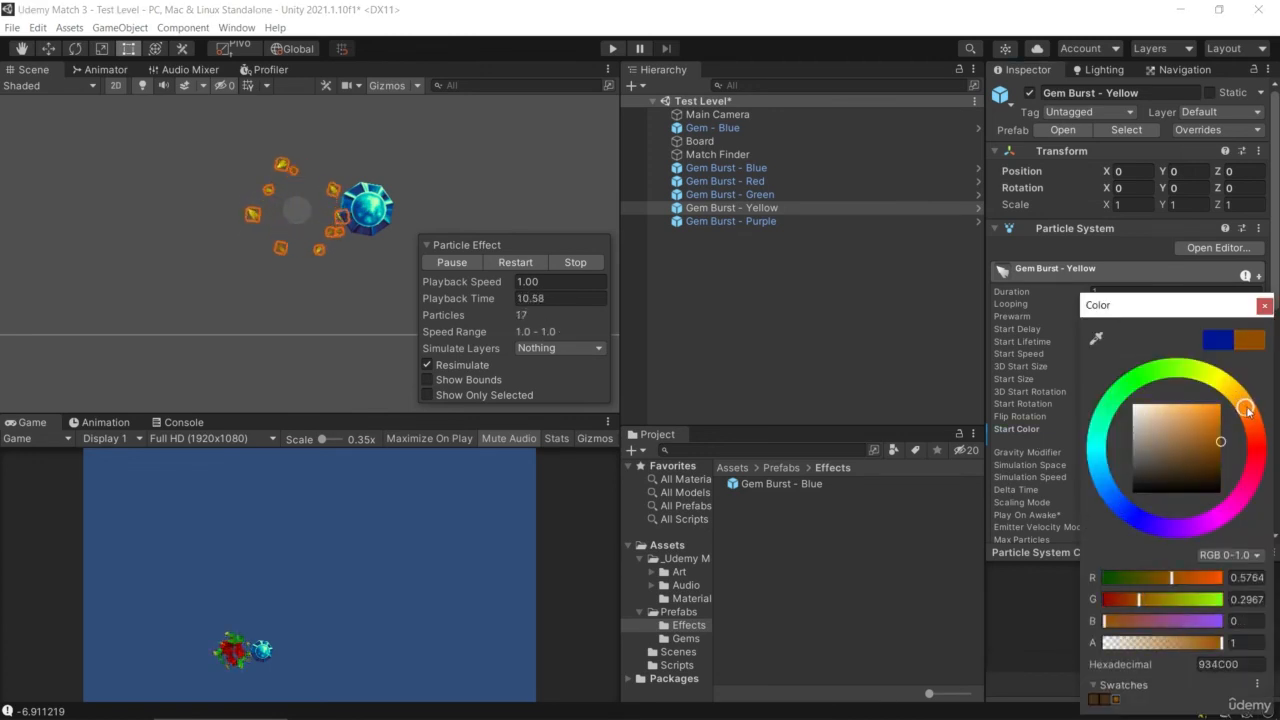
pyautogui.click(1220, 442)
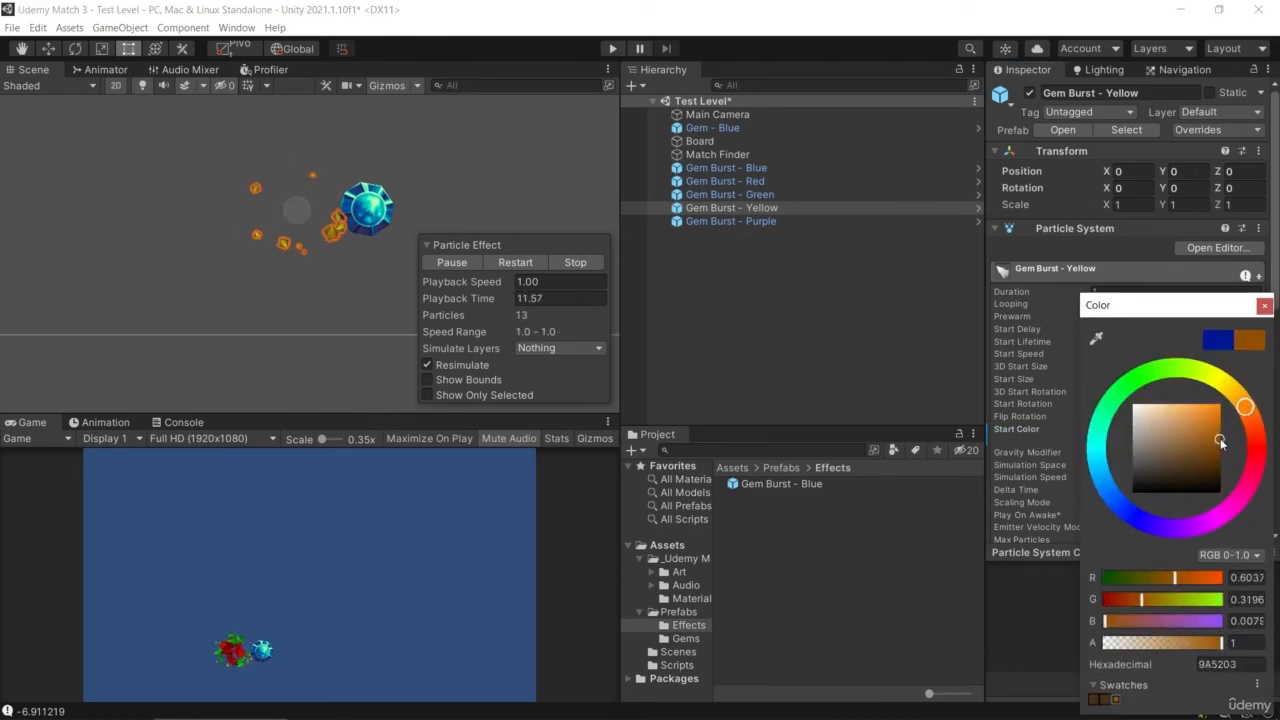
# Change the darker start color of Gem Burst - Purple to a blue-violet, 4F01D7
pyautogui.click(741, 222)
pyautogui.click(1134, 442)
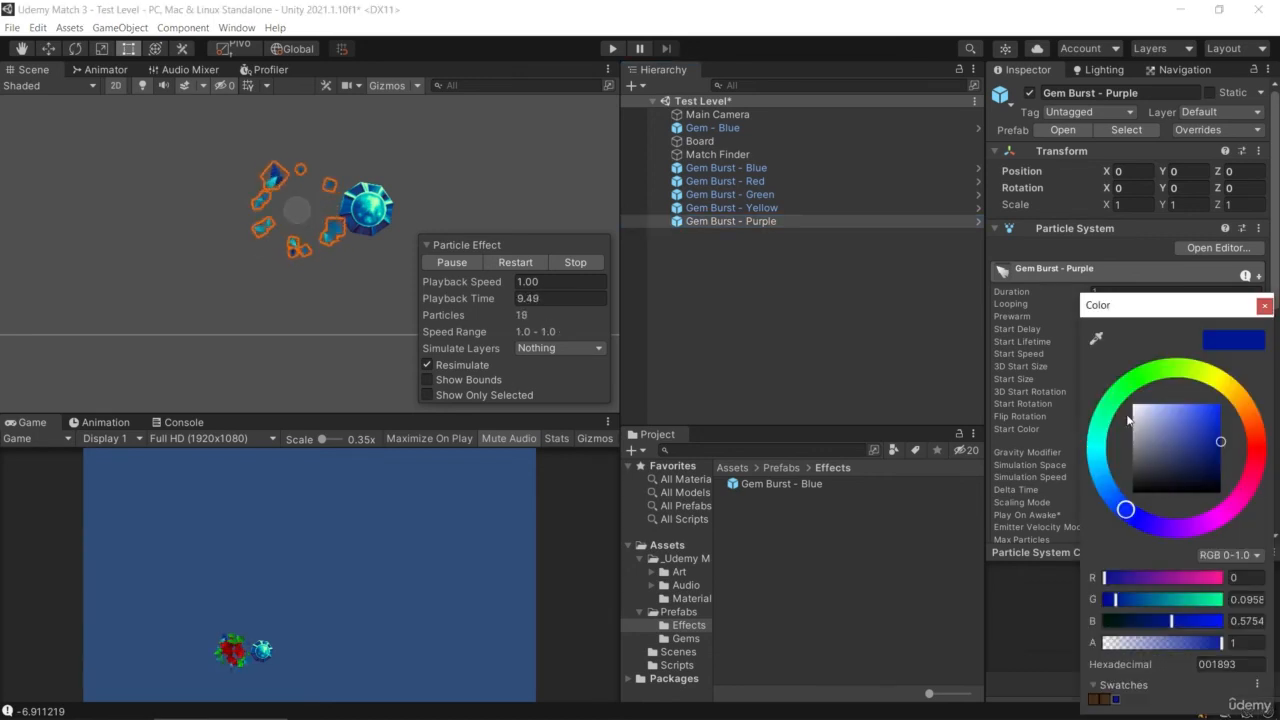
pyautogui.click(1173, 530)
pyautogui.click(1221, 420)
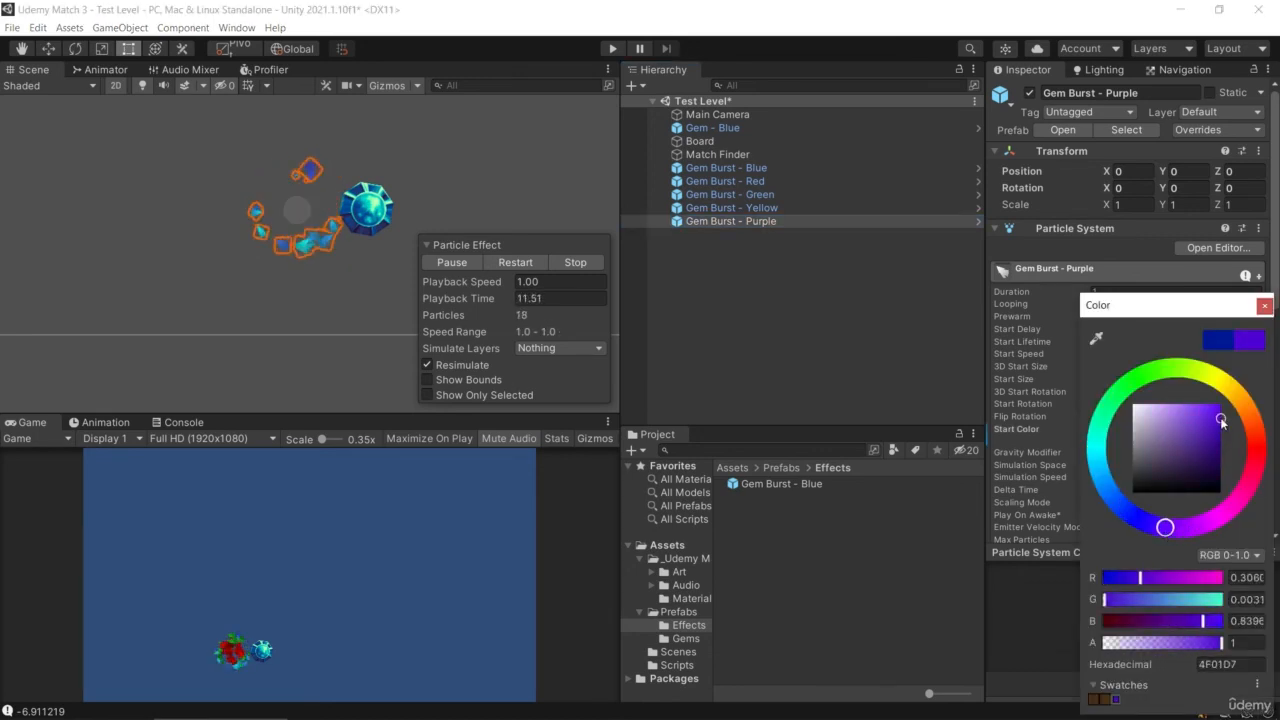
pyautogui.click(725, 228)
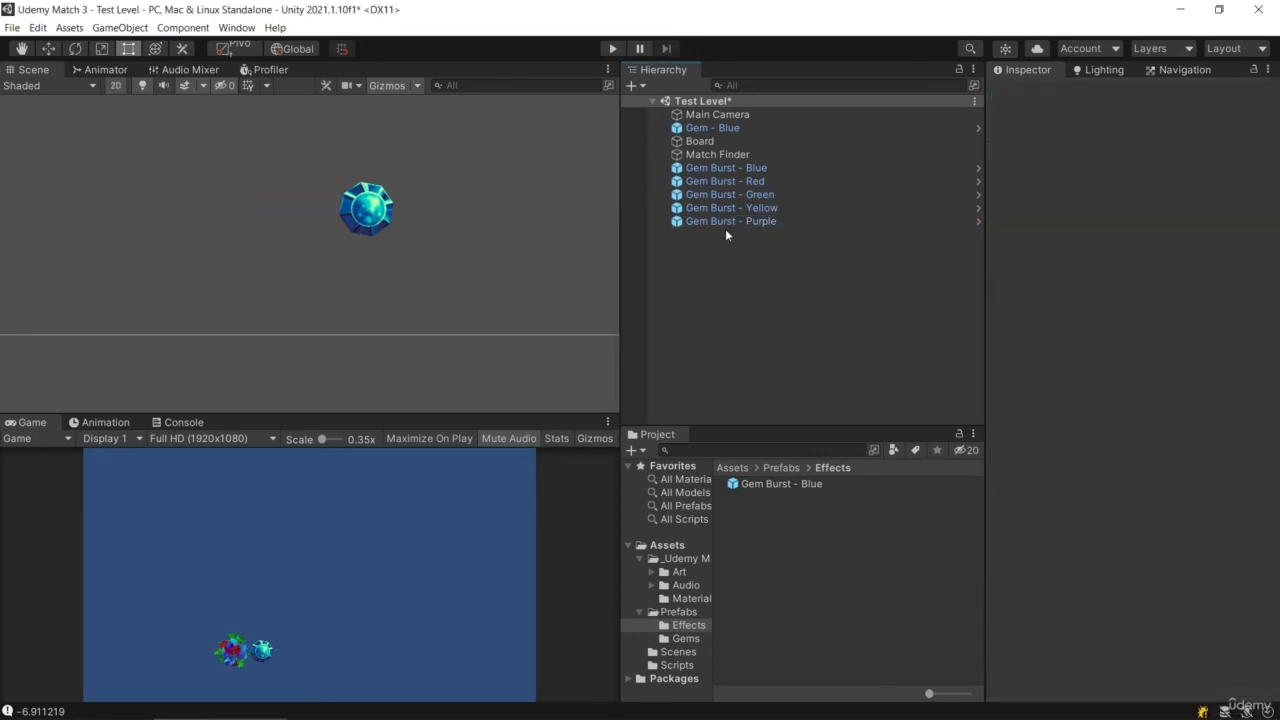
# Delete Gem - Blue from the scene and add the Gem - Purple Variant prefab from the Gems folder instead
pyautogui.click(723, 129)
pyautogui.press('Delete')
pyautogui.click(686, 638)
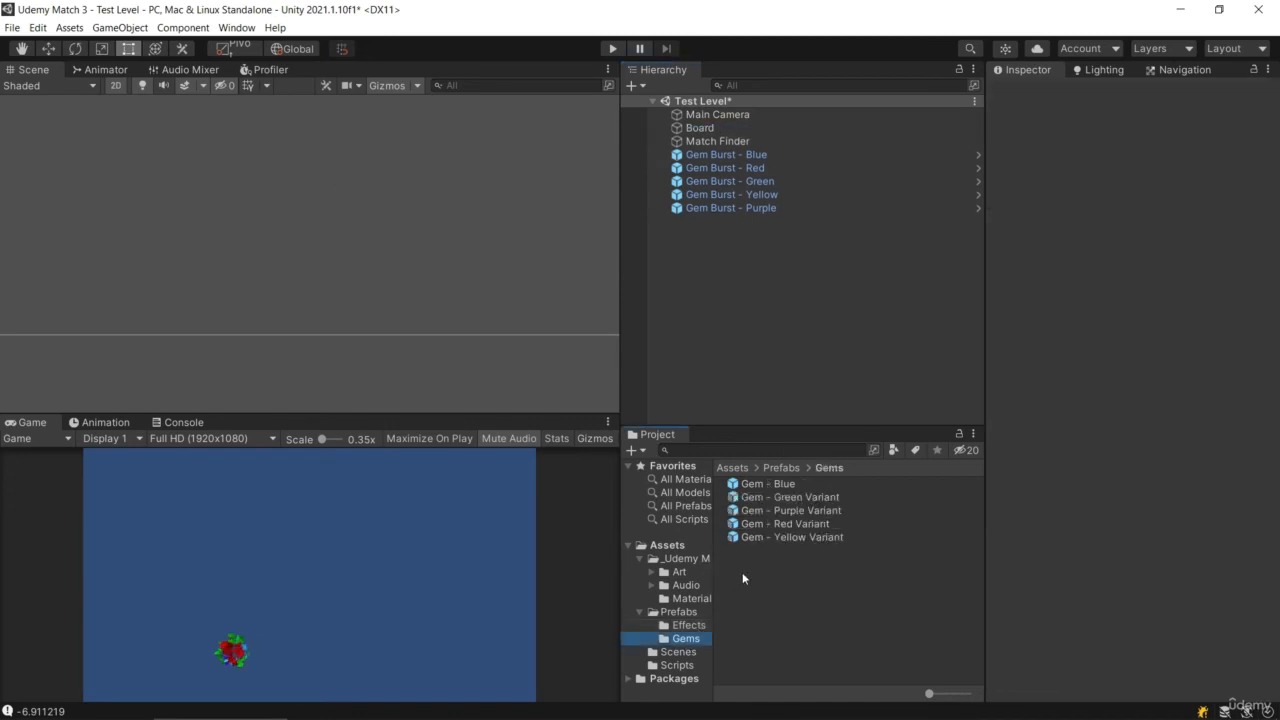
pyautogui.moveTo(782, 413); pyautogui.dragTo(746, 293)
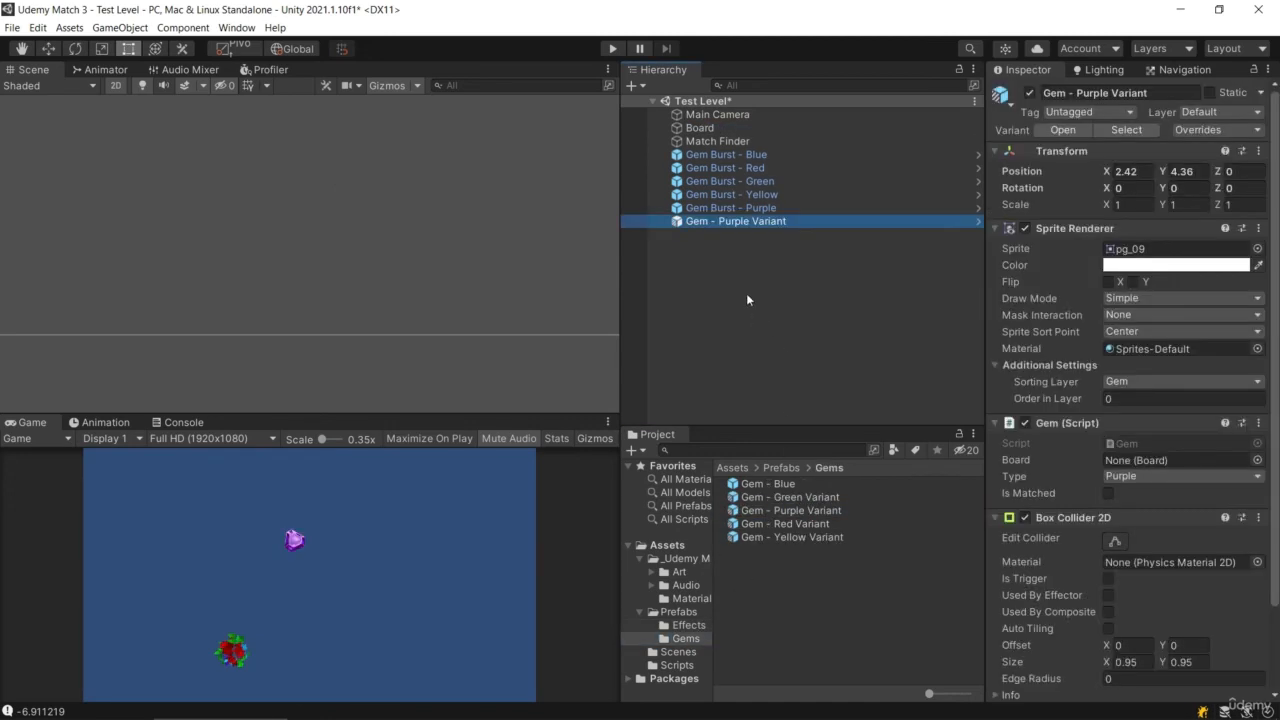
# Move Gem - Purple Variant beside the gem burst, to about X 1.75, Y 0.22
pyautogui.click(732, 207)
pyautogui.click(739, 222)
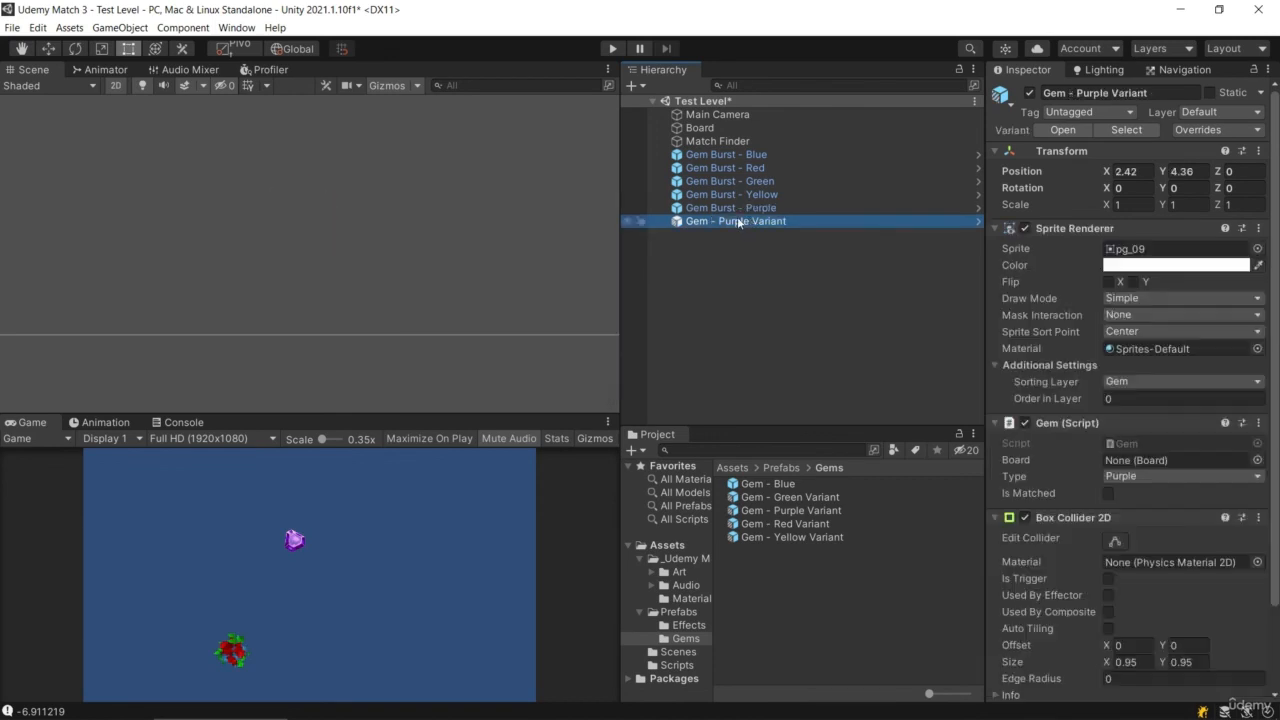
pyautogui.scroll(-6, 463, 203)
pyautogui.moveTo(463, 203); pyautogui.dragTo(383, 296, button='middle')
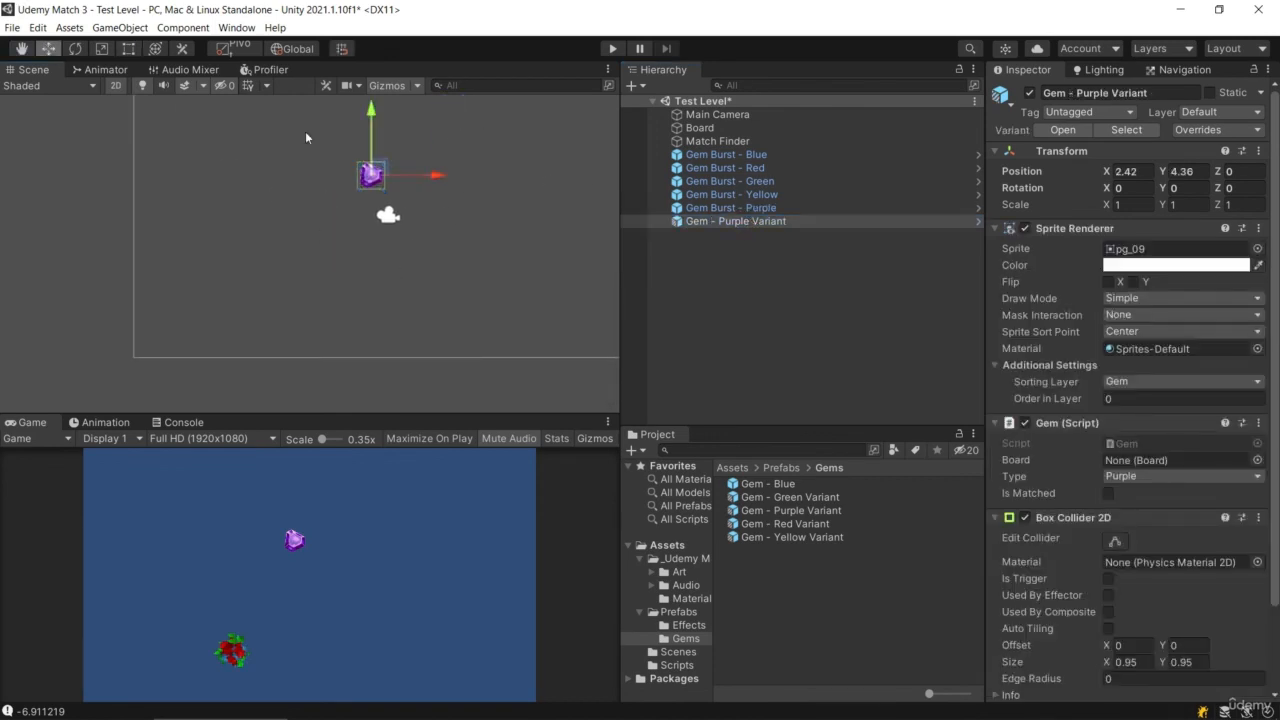
pyautogui.moveTo(385, 170); pyautogui.dragTo(363, 288)
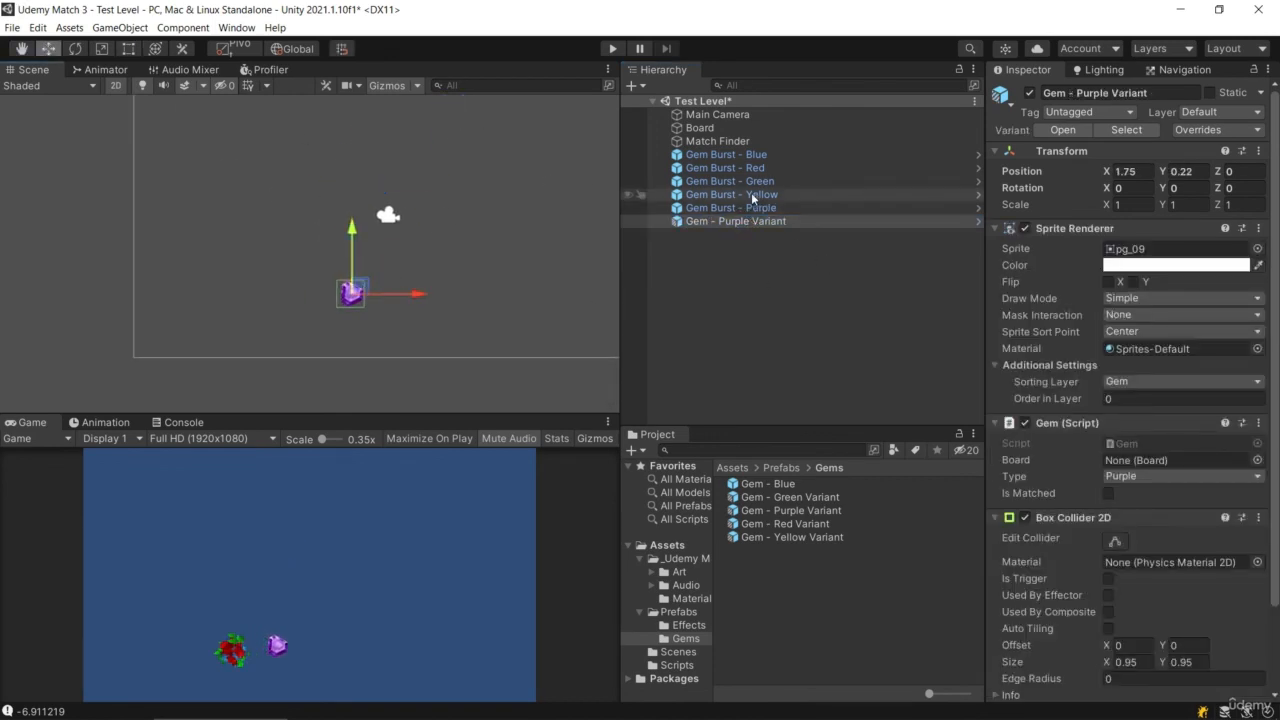
# Change the lighter start color of Gem Burst - Purple from cyan to a bright pinkish purple matching the gem
pyautogui.scroll(2, 323, 323)
pyautogui.click(835, 209)
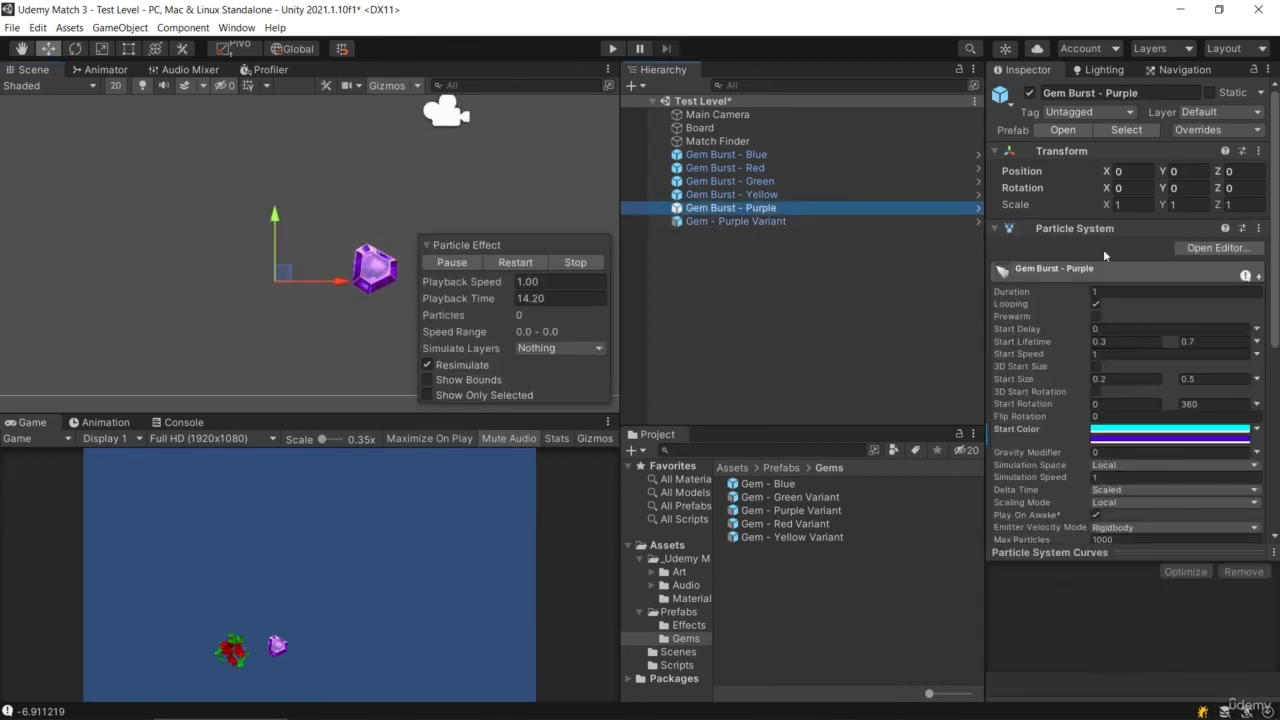
pyautogui.click(1192, 433)
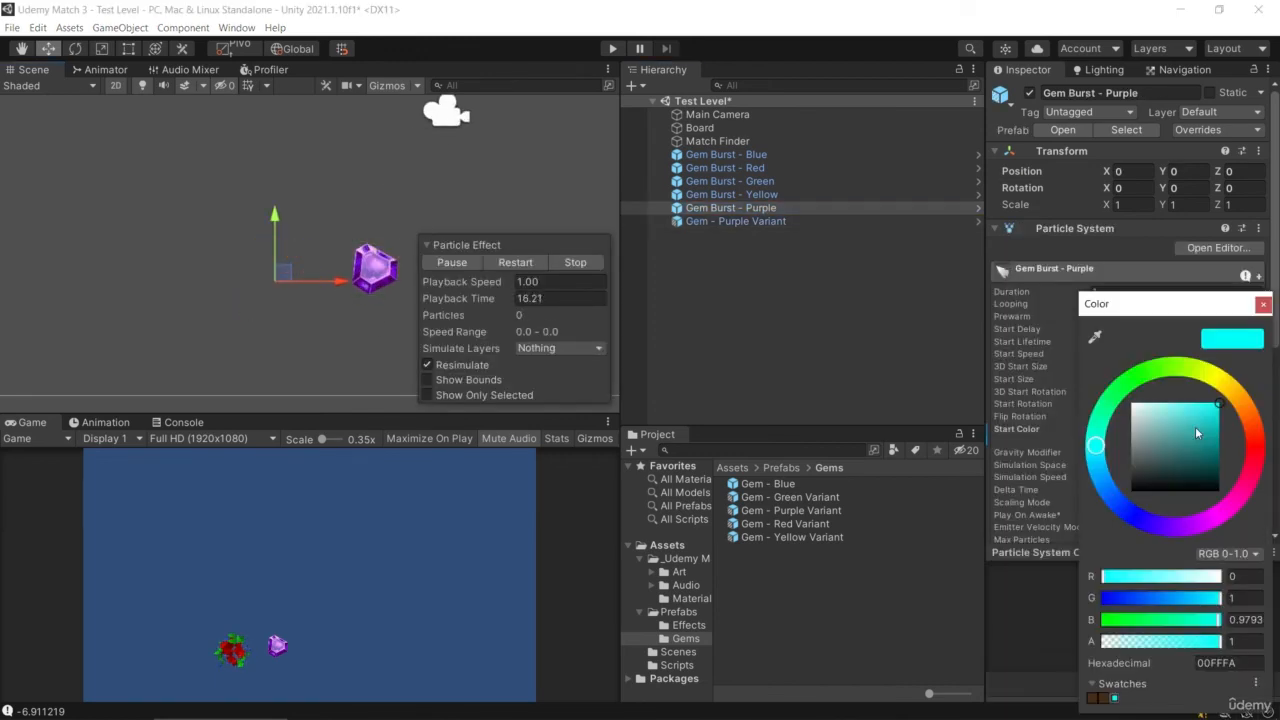
pyautogui.click(1166, 530)
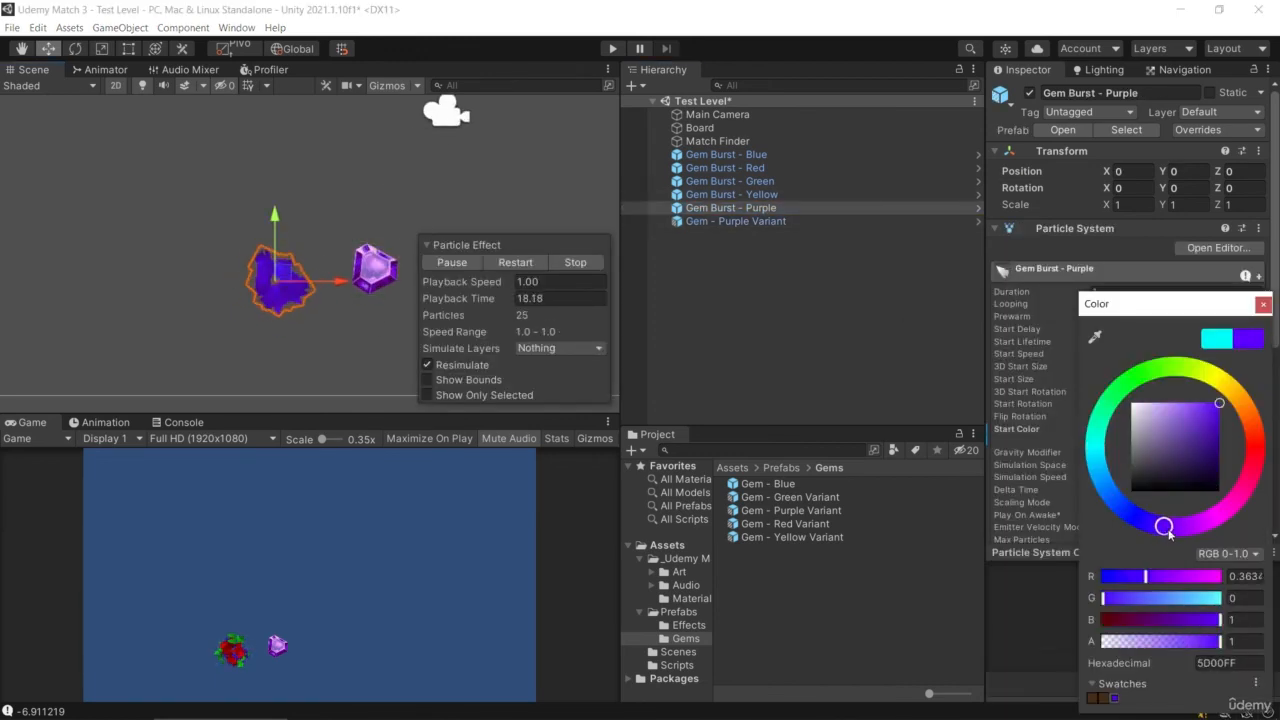
pyautogui.moveTo(1170, 535); pyautogui.dragTo(1202, 525)
pyautogui.click(1199, 410)
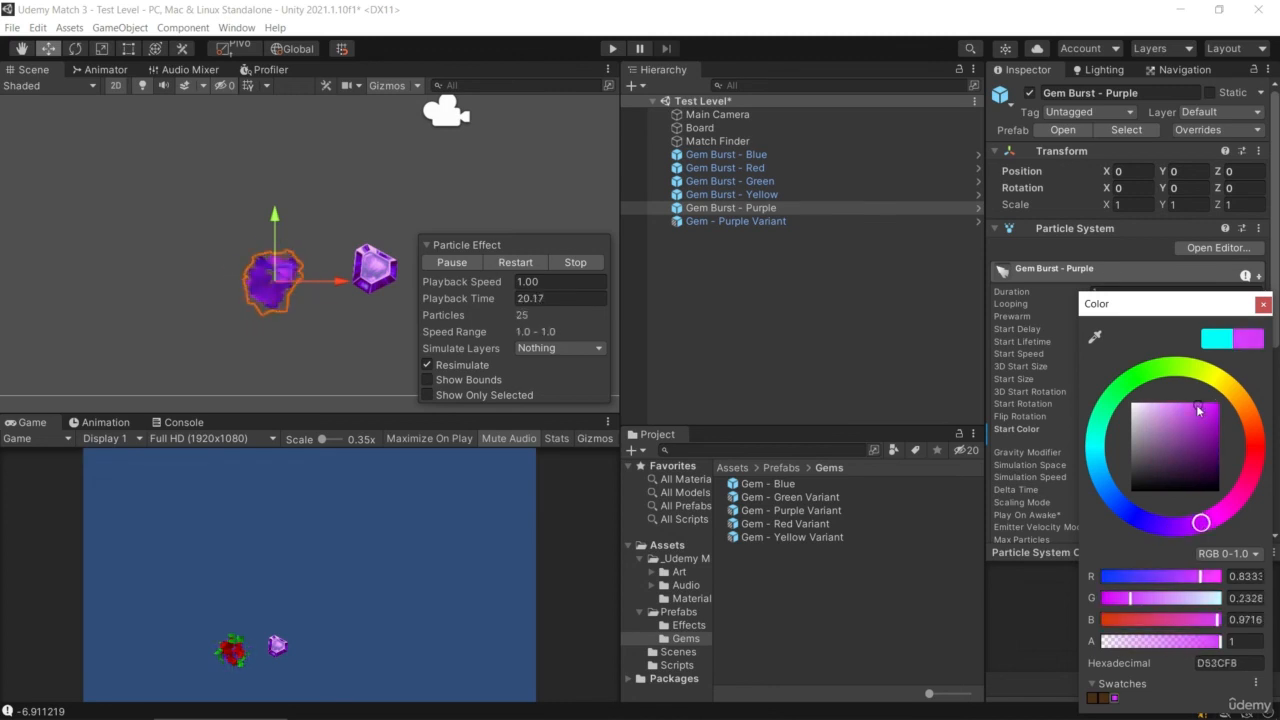
pyautogui.moveTo(1199, 410); pyautogui.dragTo(1195, 406)
# Delete Gem - Purple Variant from the scene
pyautogui.click(836, 224)
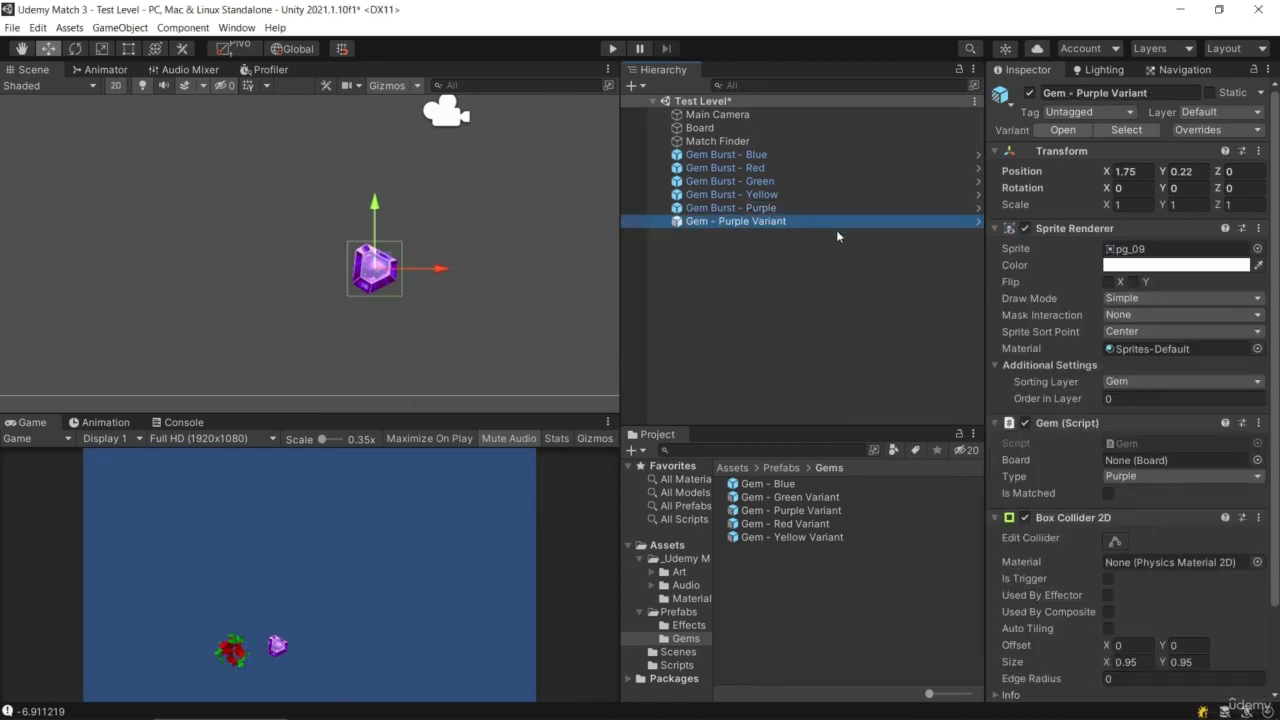
pyautogui.click(831, 209)
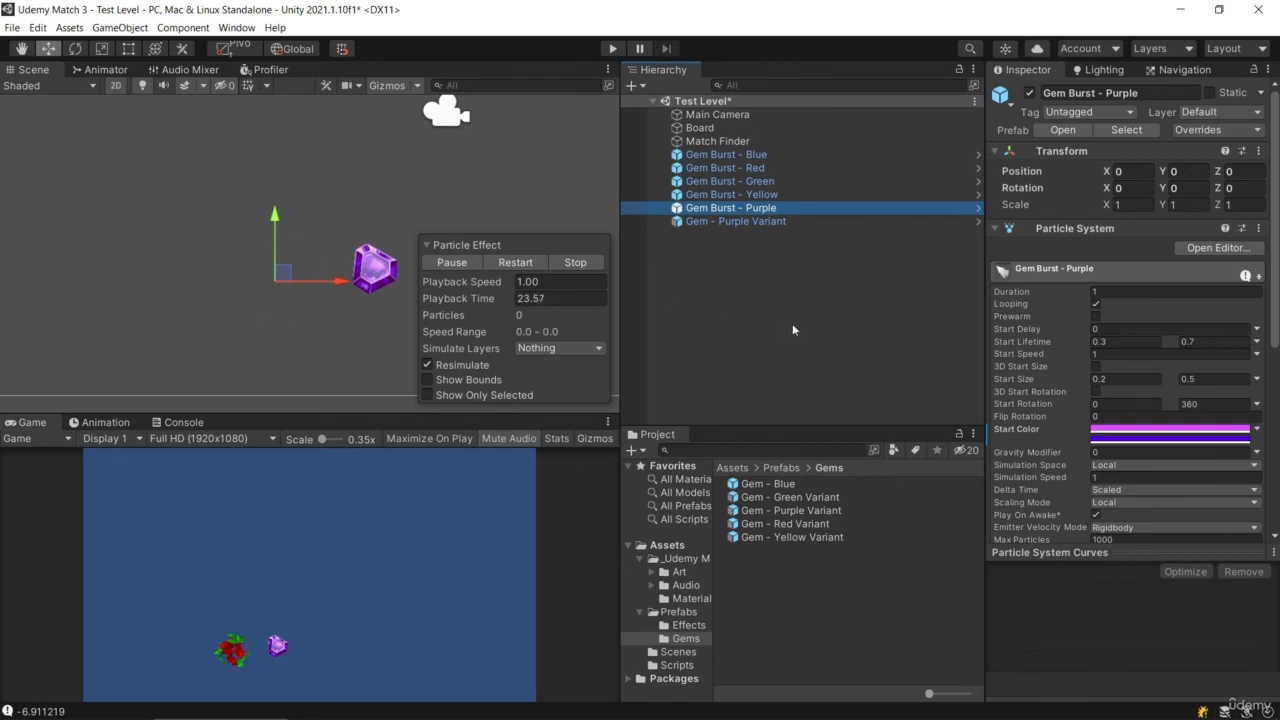
pyautogui.click(728, 221)
pyautogui.press('Delete')
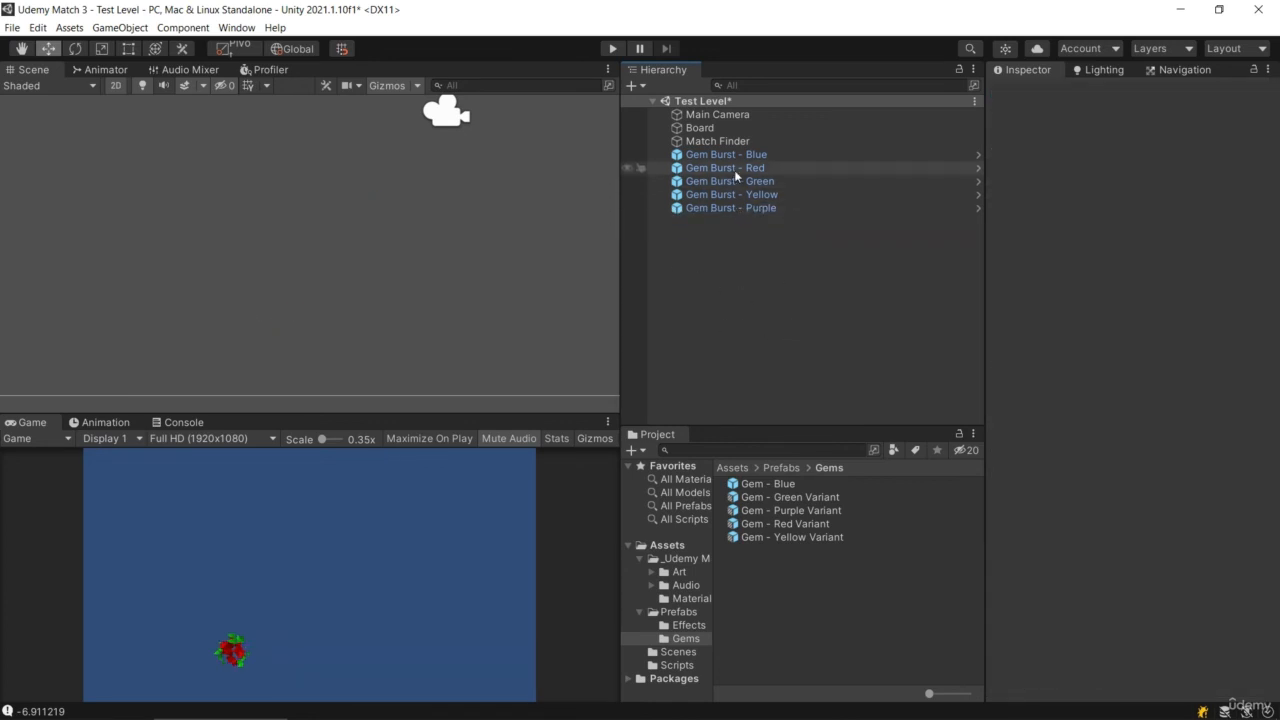
# Save Gem Burst - Red, Green, Yellow and Purple as prefab variants in the Effects folder
pyautogui.click(684, 625)
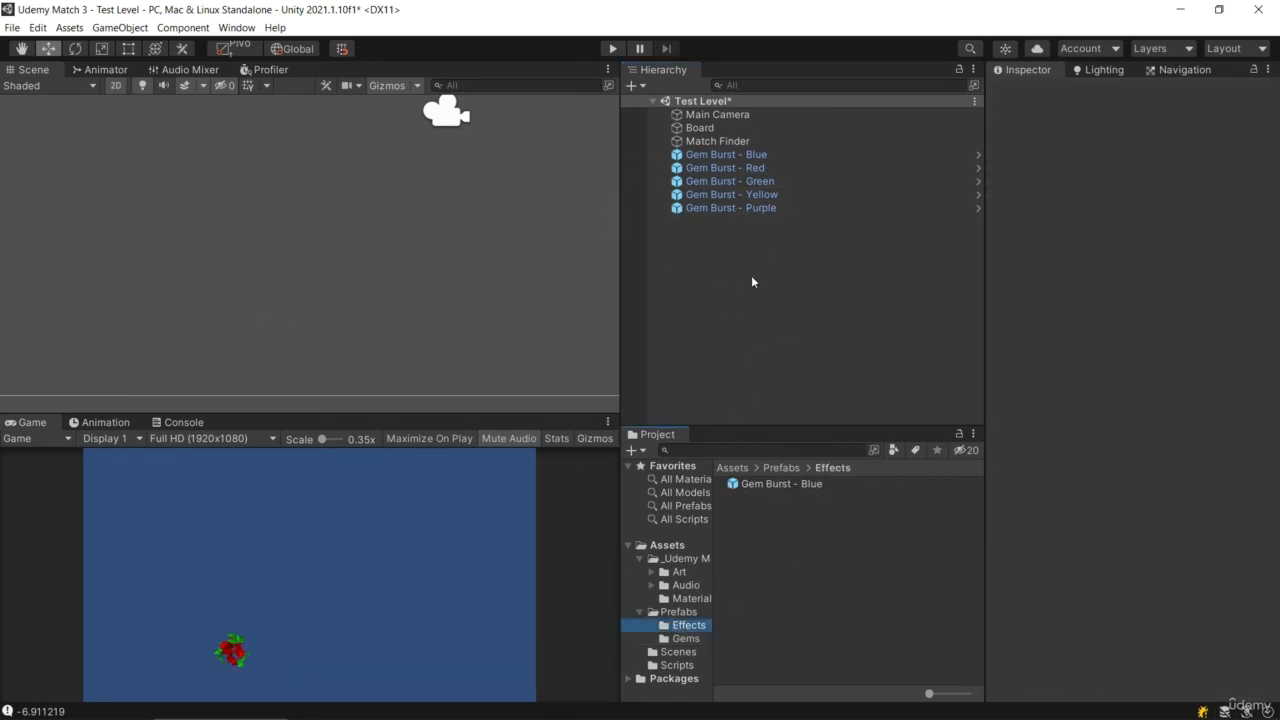
pyautogui.moveTo(751, 170); pyautogui.dragTo(869, 649)
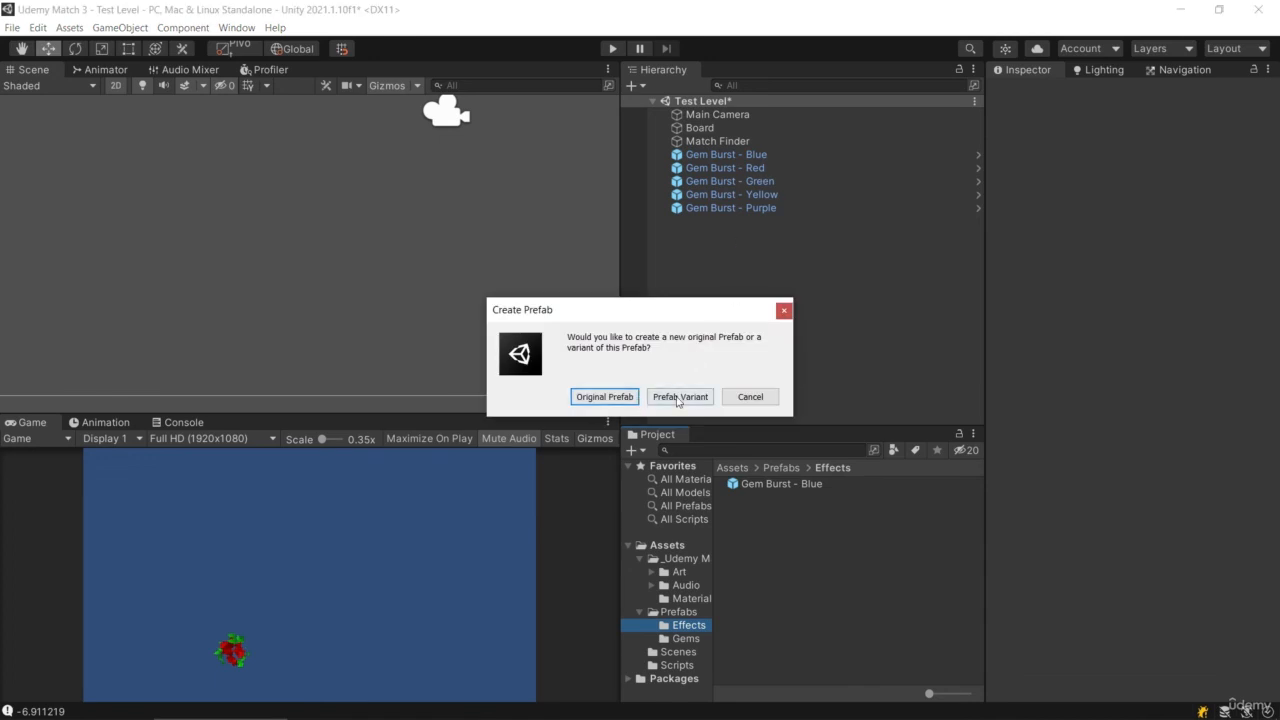
pyautogui.click(679, 397)
pyautogui.moveTo(750, 183); pyautogui.dragTo(731, 460)
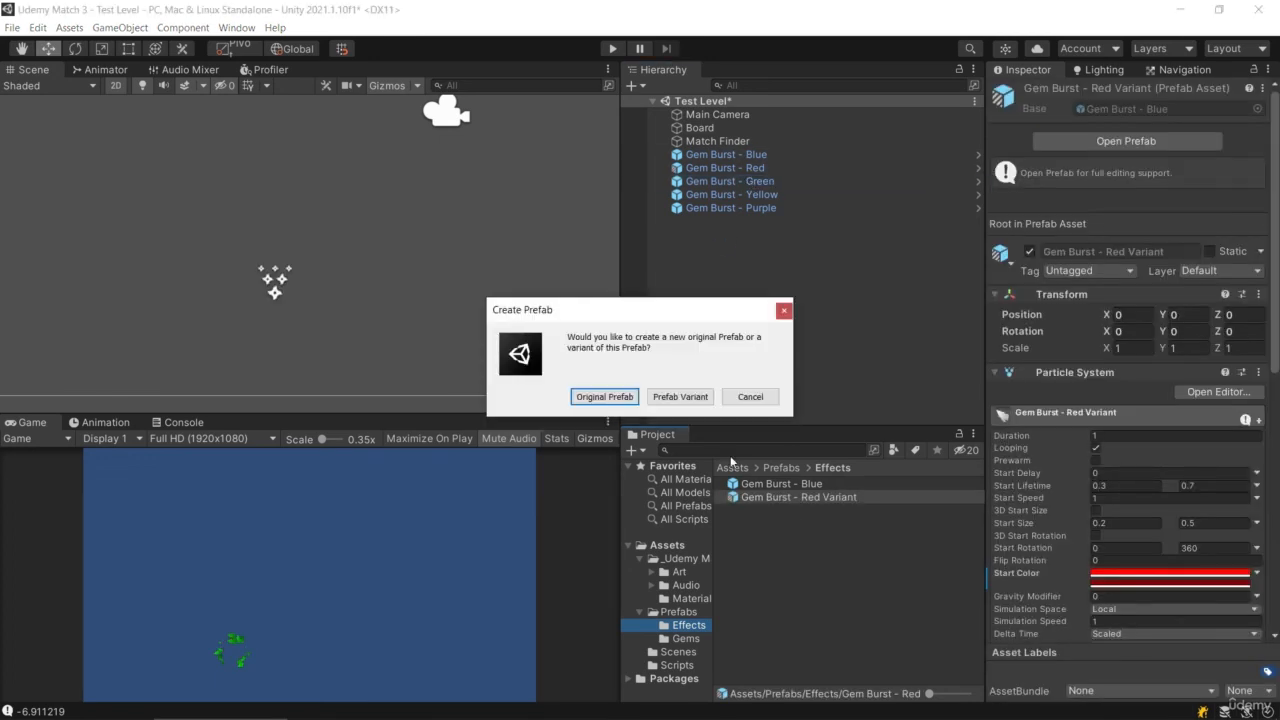
pyautogui.click(688, 397)
pyautogui.moveTo(750, 194); pyautogui.dragTo(817, 583)
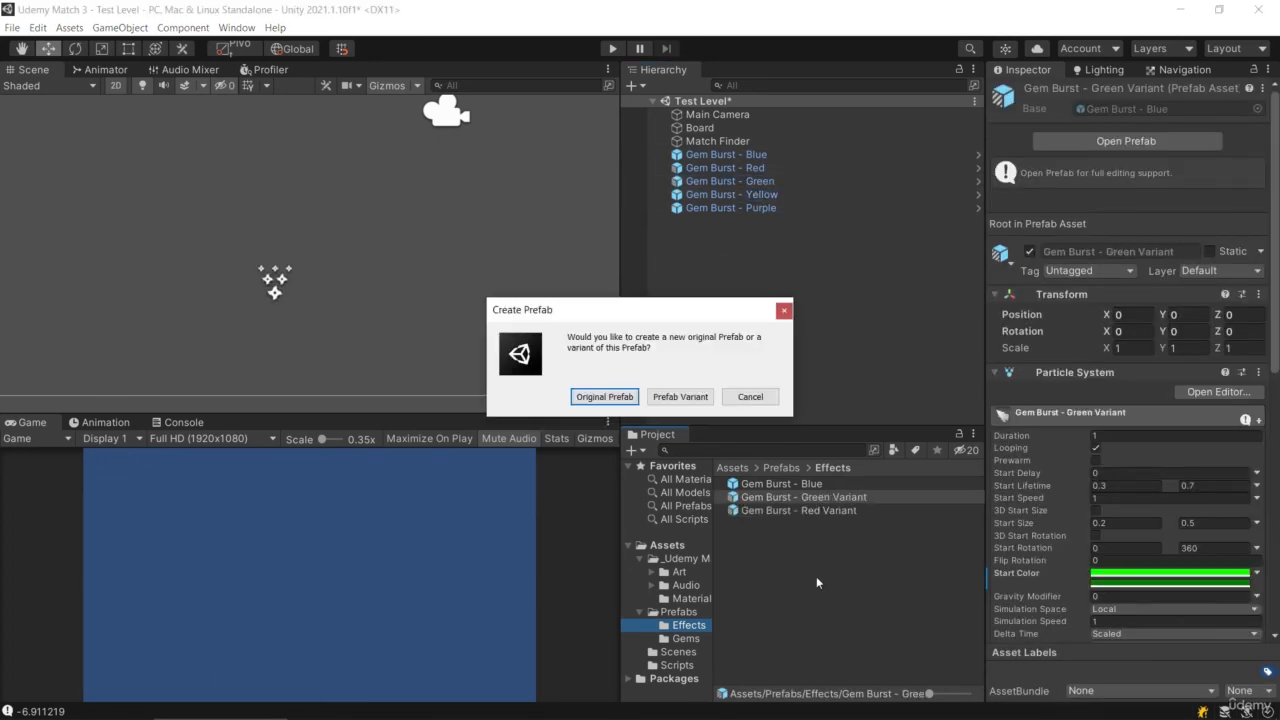
pyautogui.click(680, 397)
pyautogui.moveTo(731, 208); pyautogui.dragTo(783, 618)
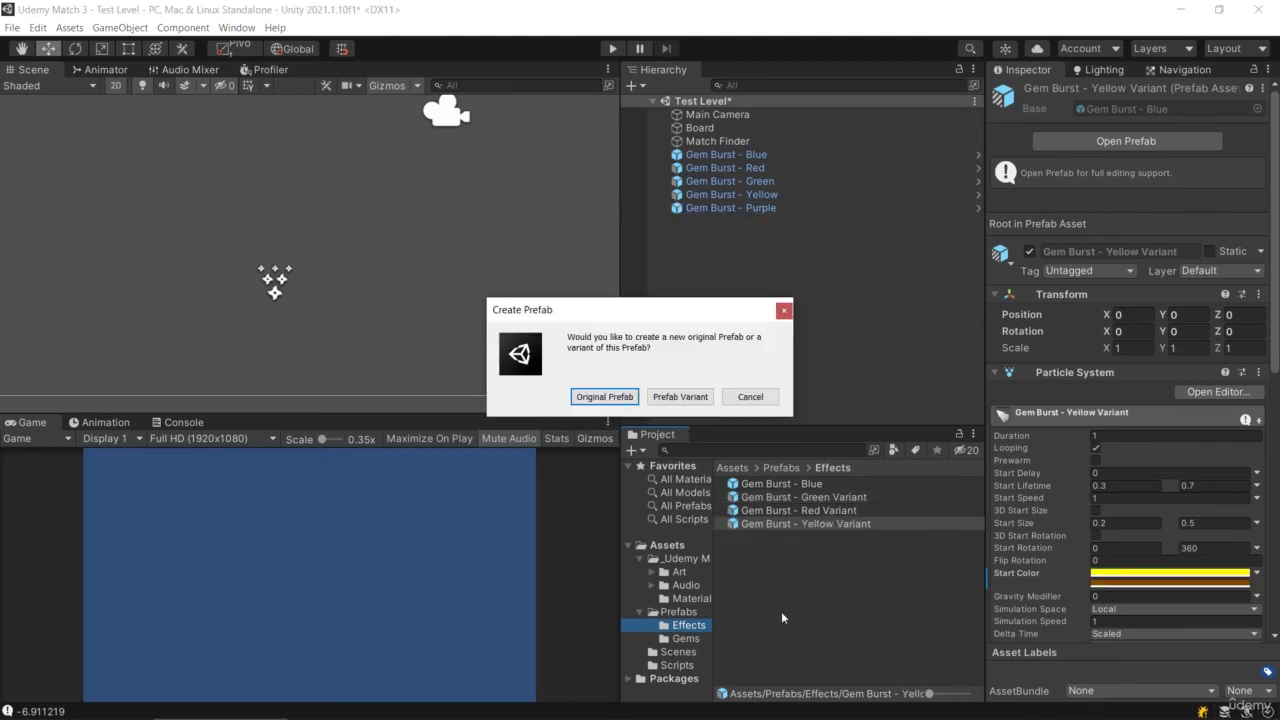
pyautogui.click(680, 397)
# Delete all five Gem Burst objects, Blue through Purple, from the scene
pyautogui.click(745, 194)
pyautogui.click(750, 157)
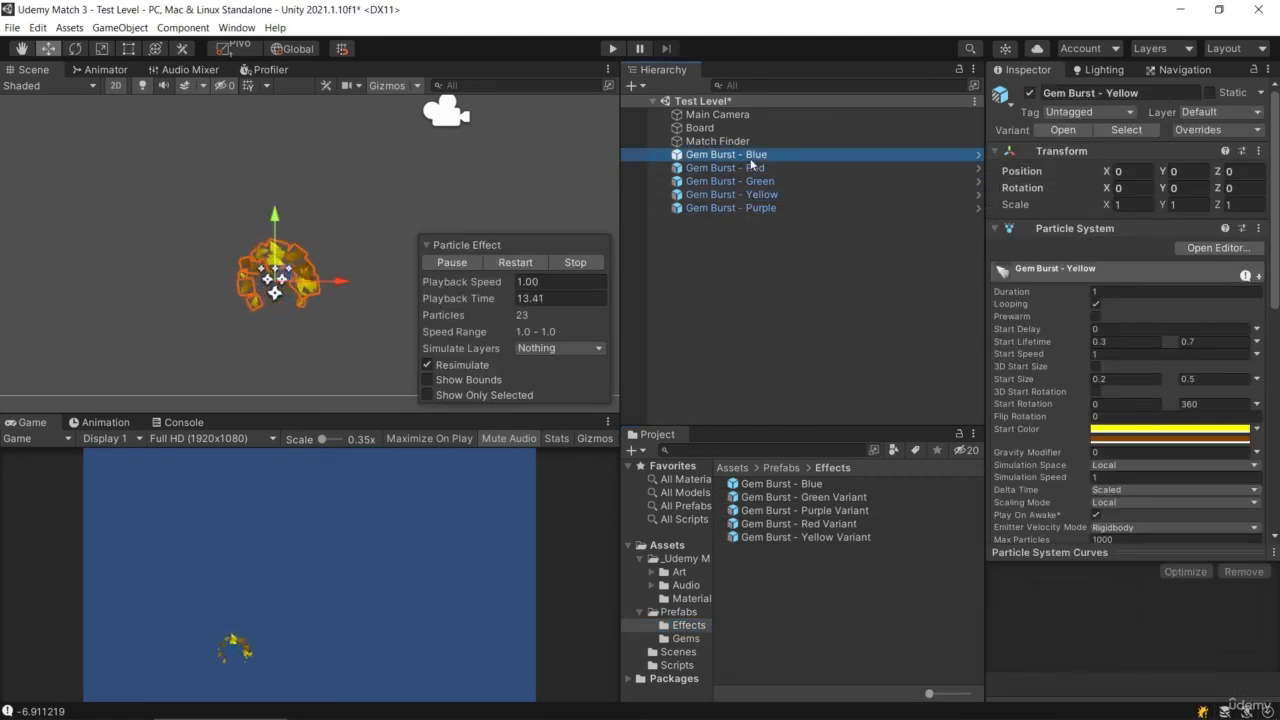
pyautogui.hotkey('shift', 'Down')
pyautogui.hotkey('shift', 'Down')
pyautogui.hotkey('shift', 'Down')
pyautogui.hotkey('shift', 'Down')
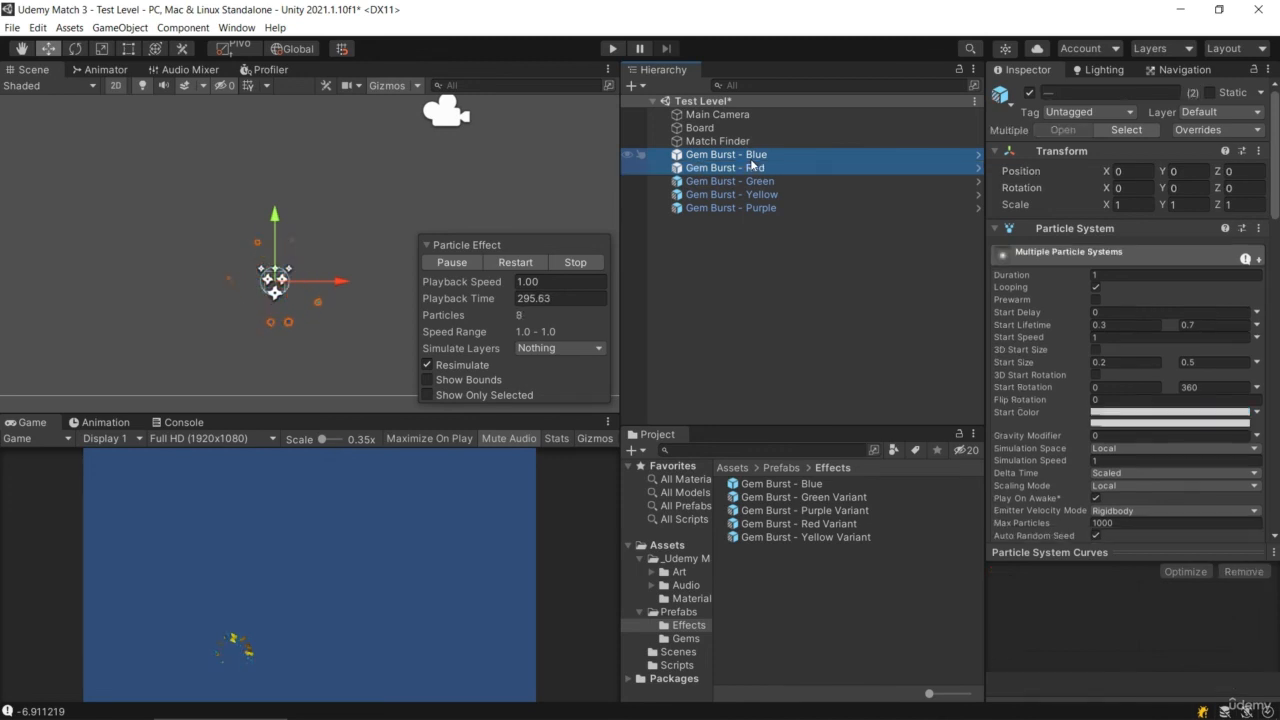
pyautogui.press('Delete')
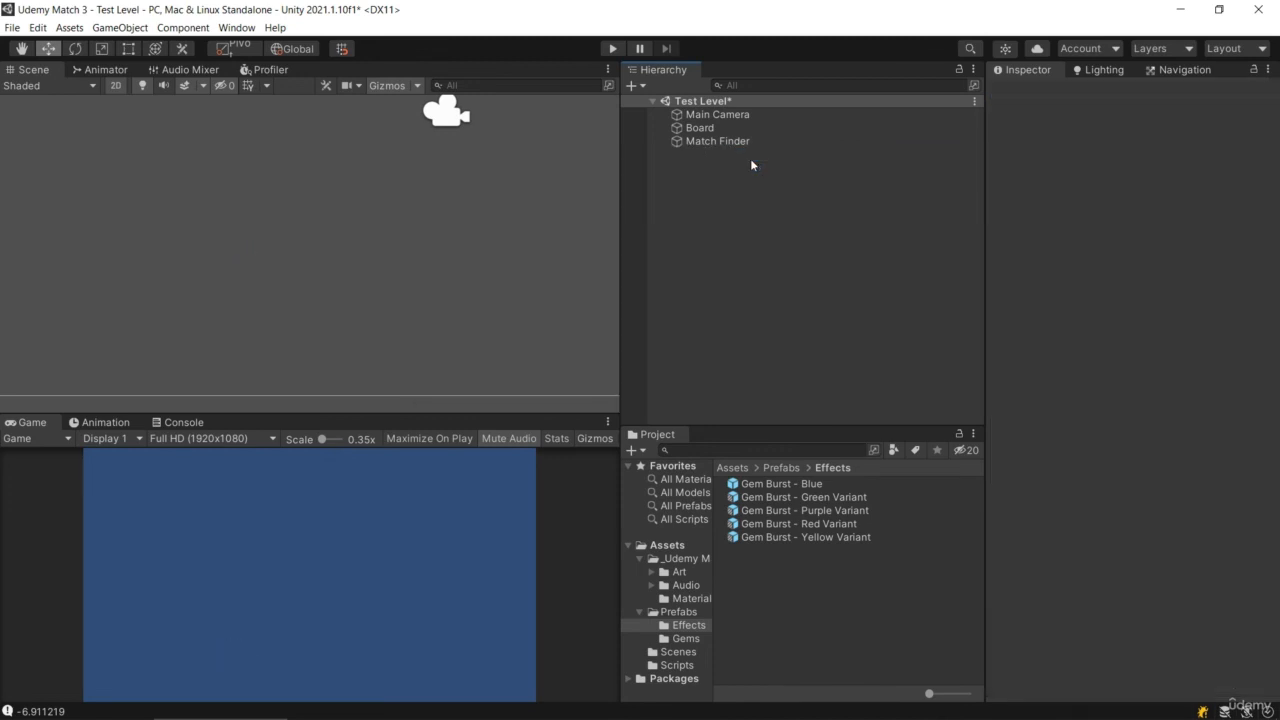